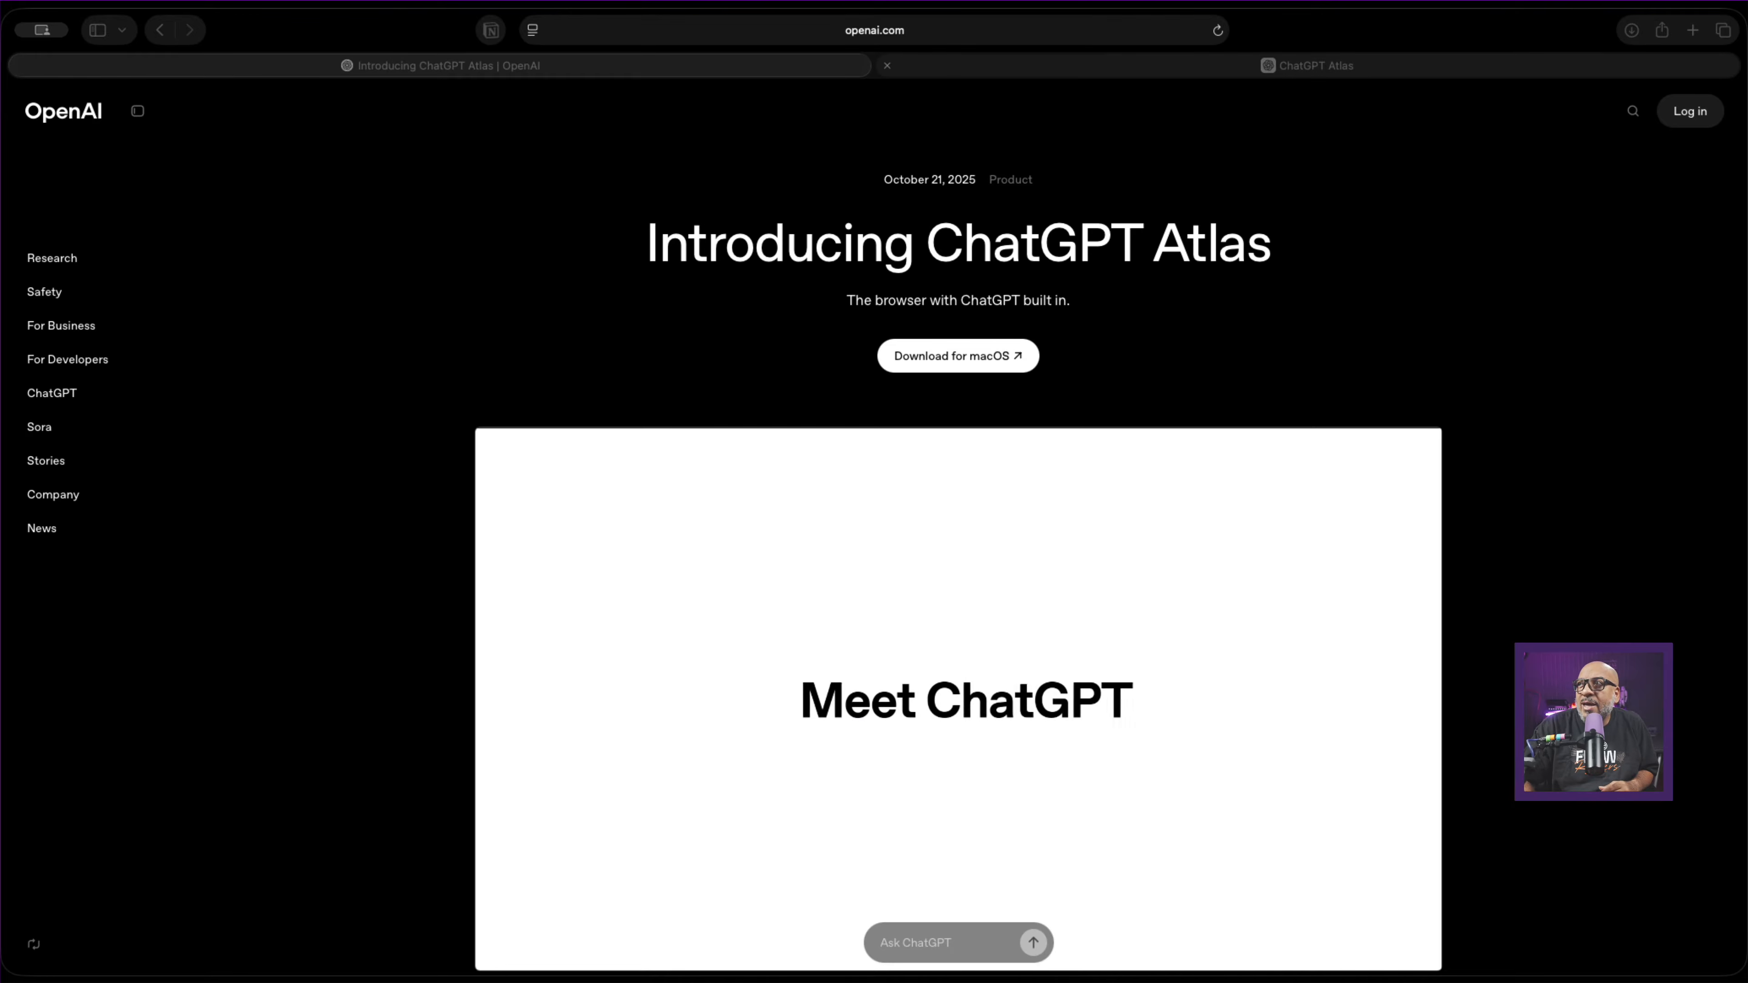
left_click(1051, 67)
scroll(667, 469, "down", 2)
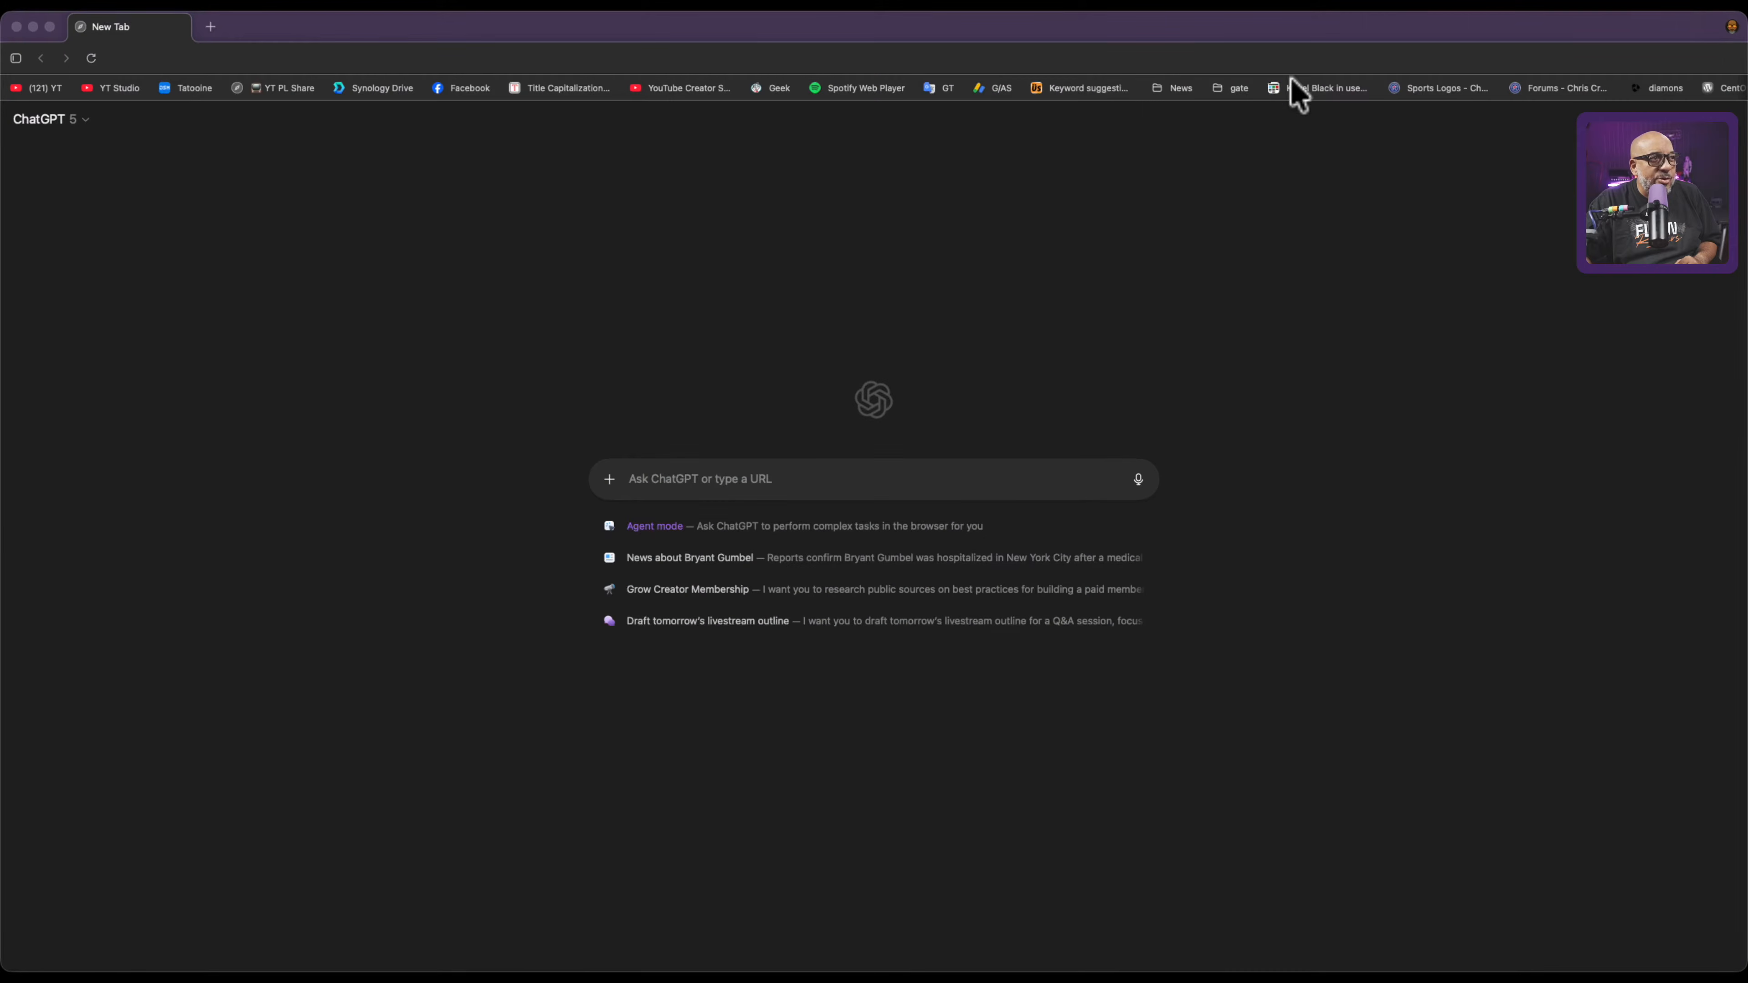
left_click(1002, 720)
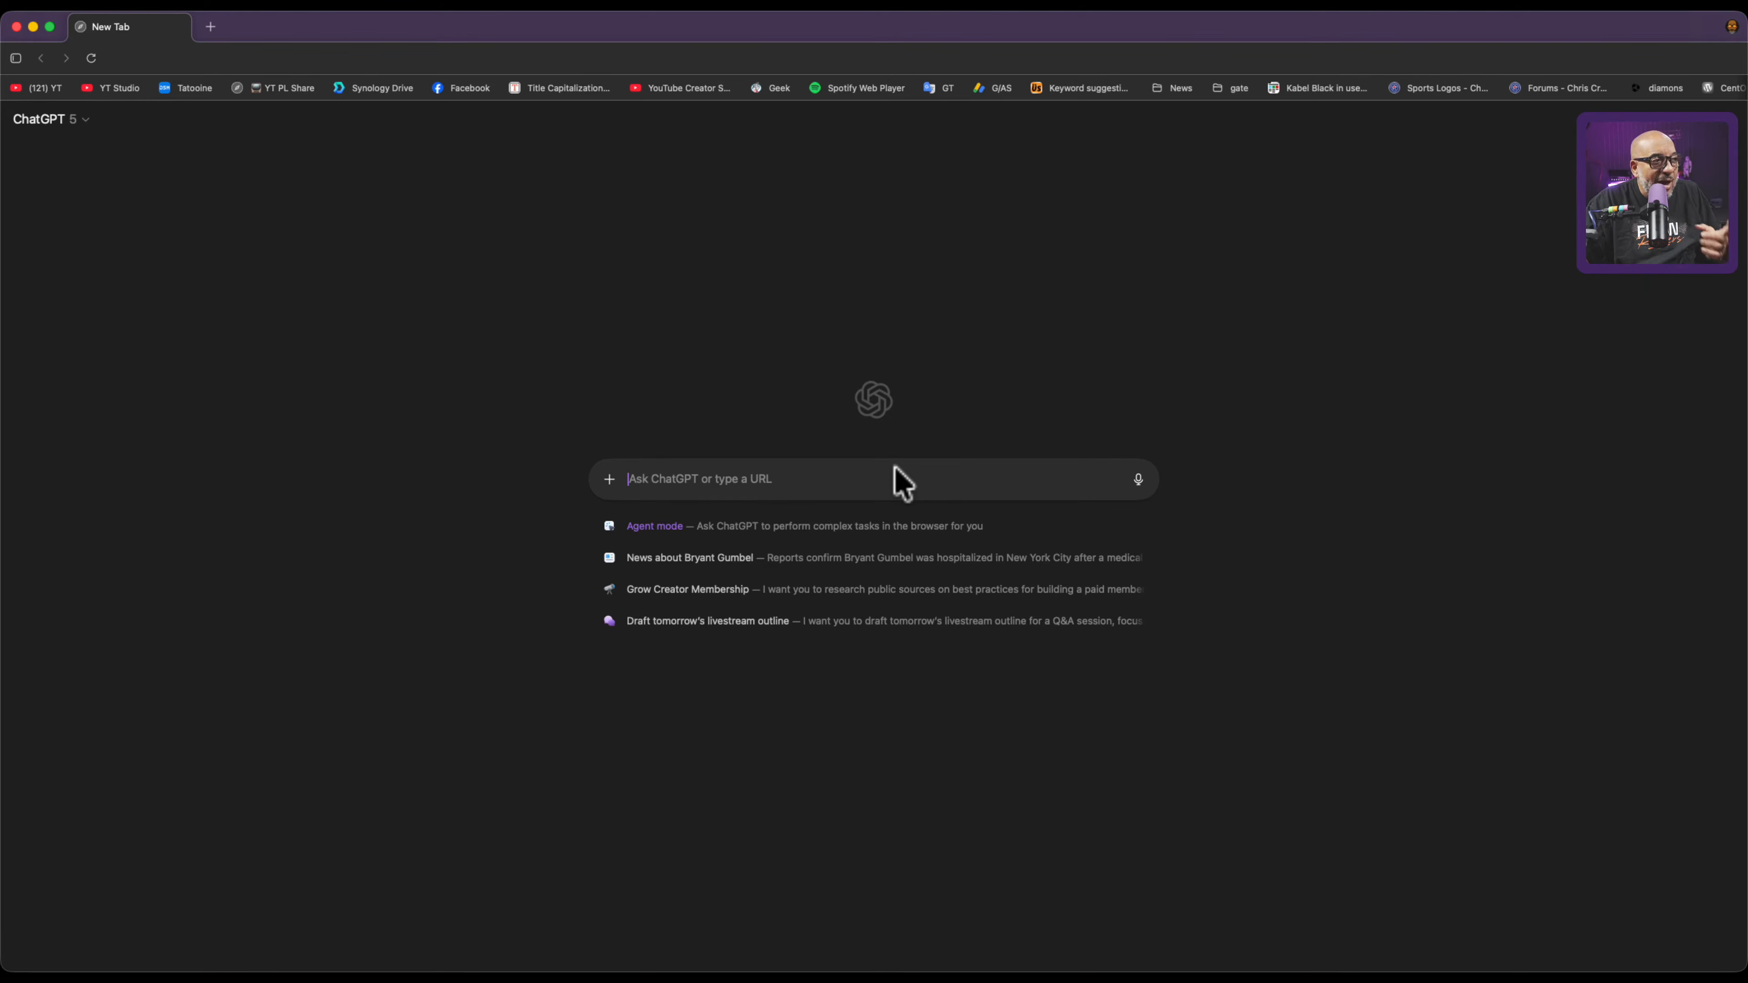
left_click(609, 479)
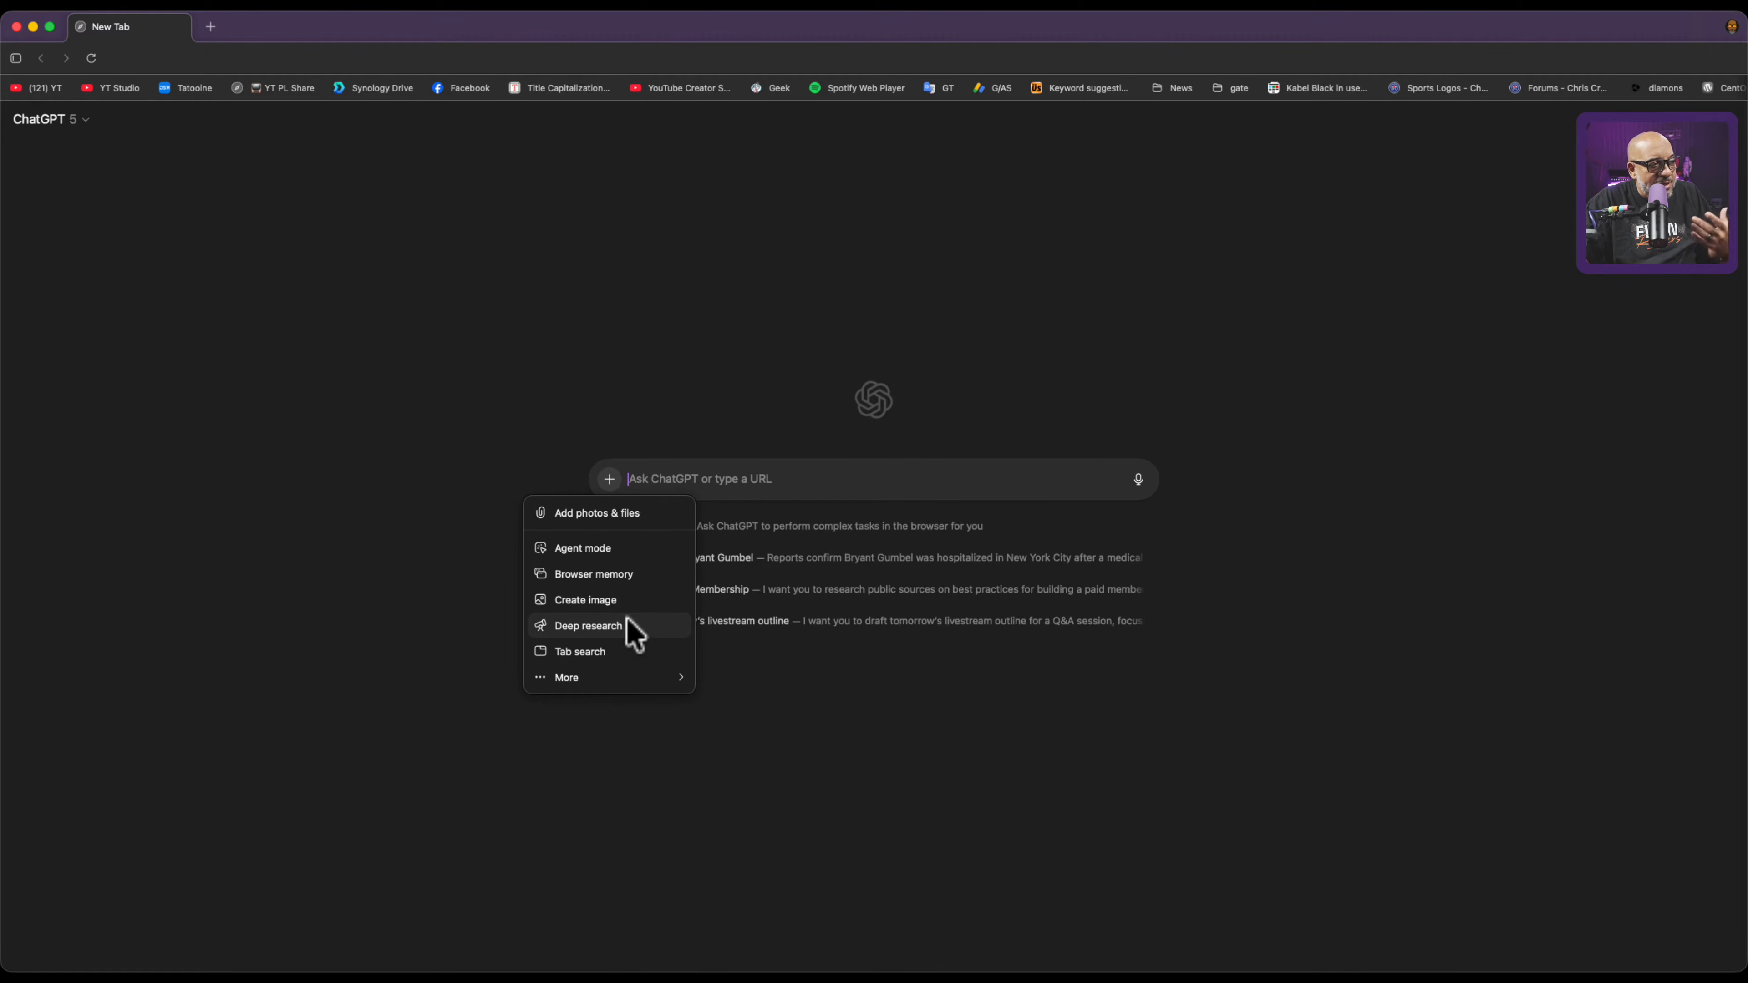
mouse_move(646, 677)
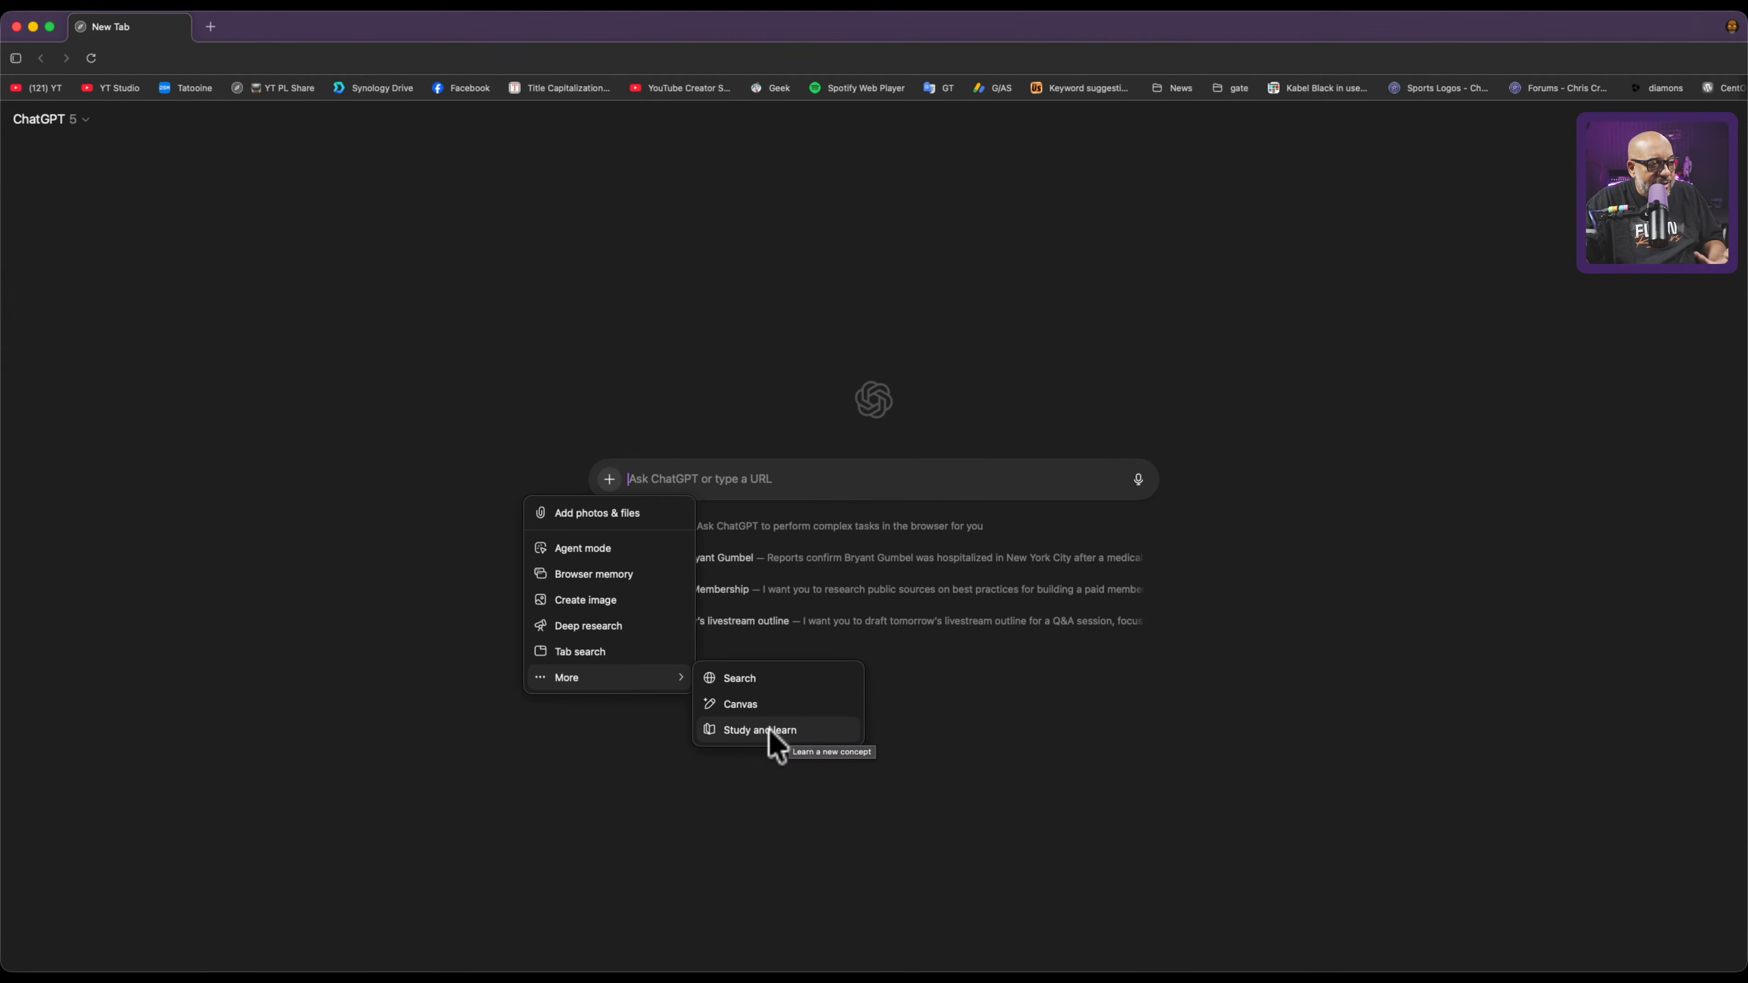
left_click(998, 691)
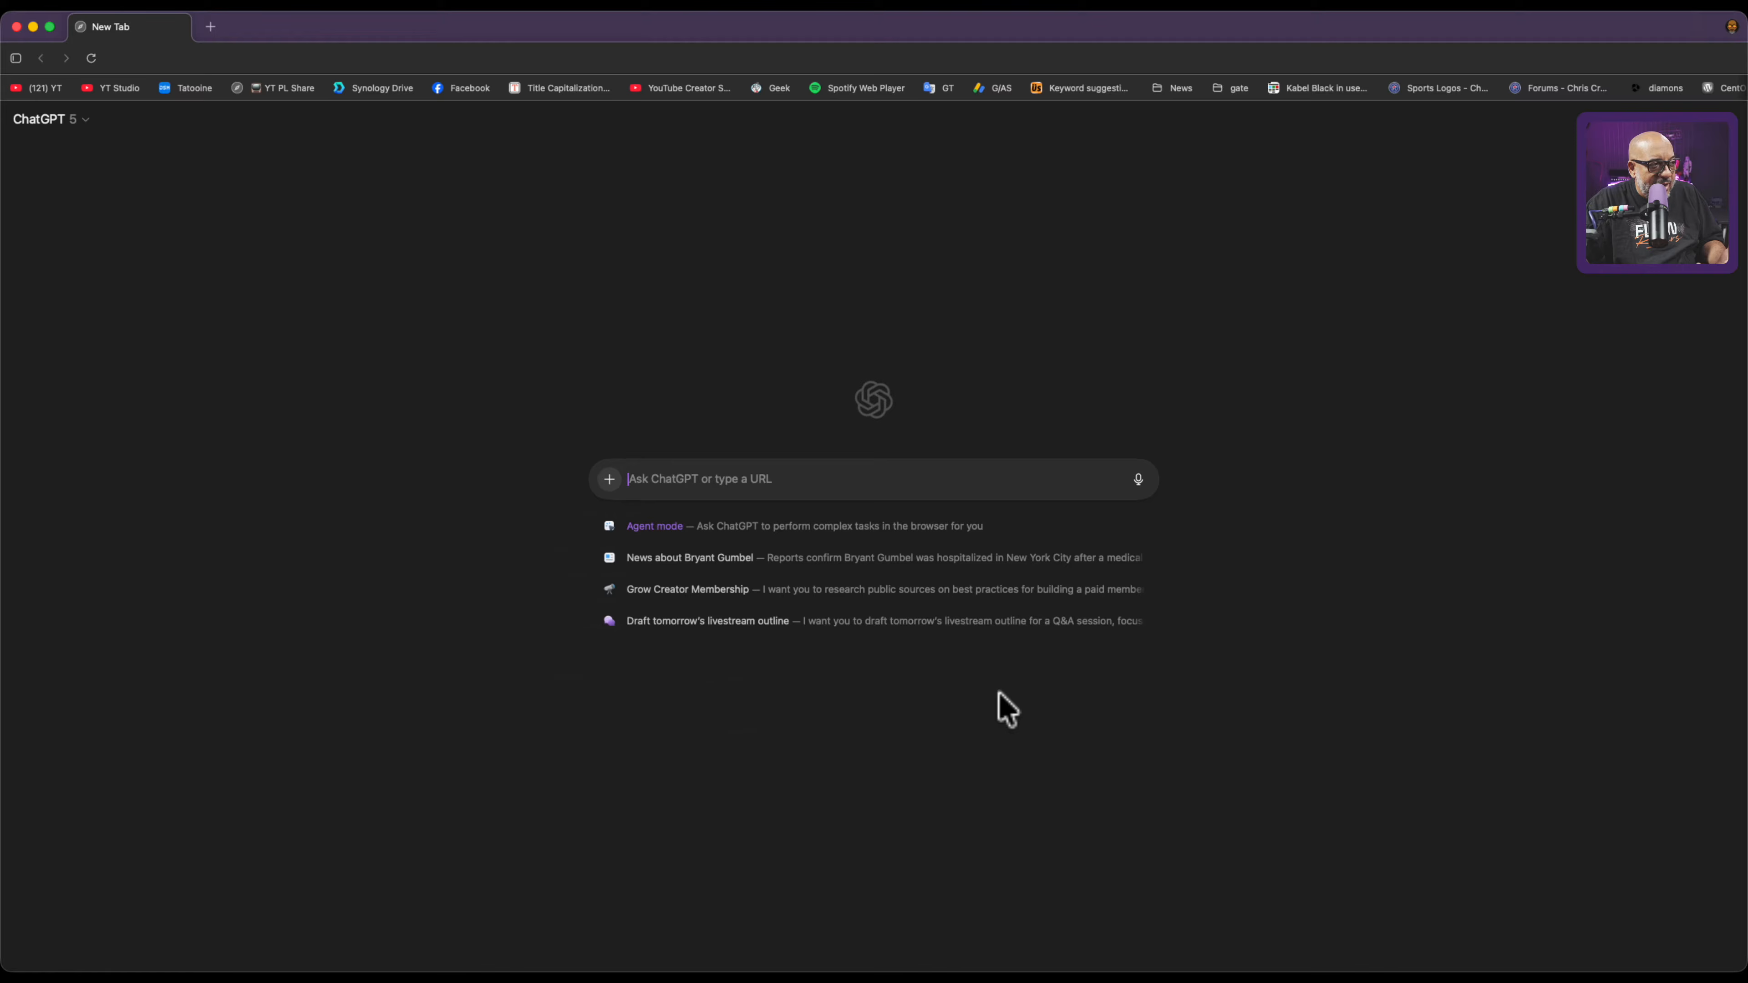
Switch the new chat's prompt to Agent mode.
left_click(648, 533)
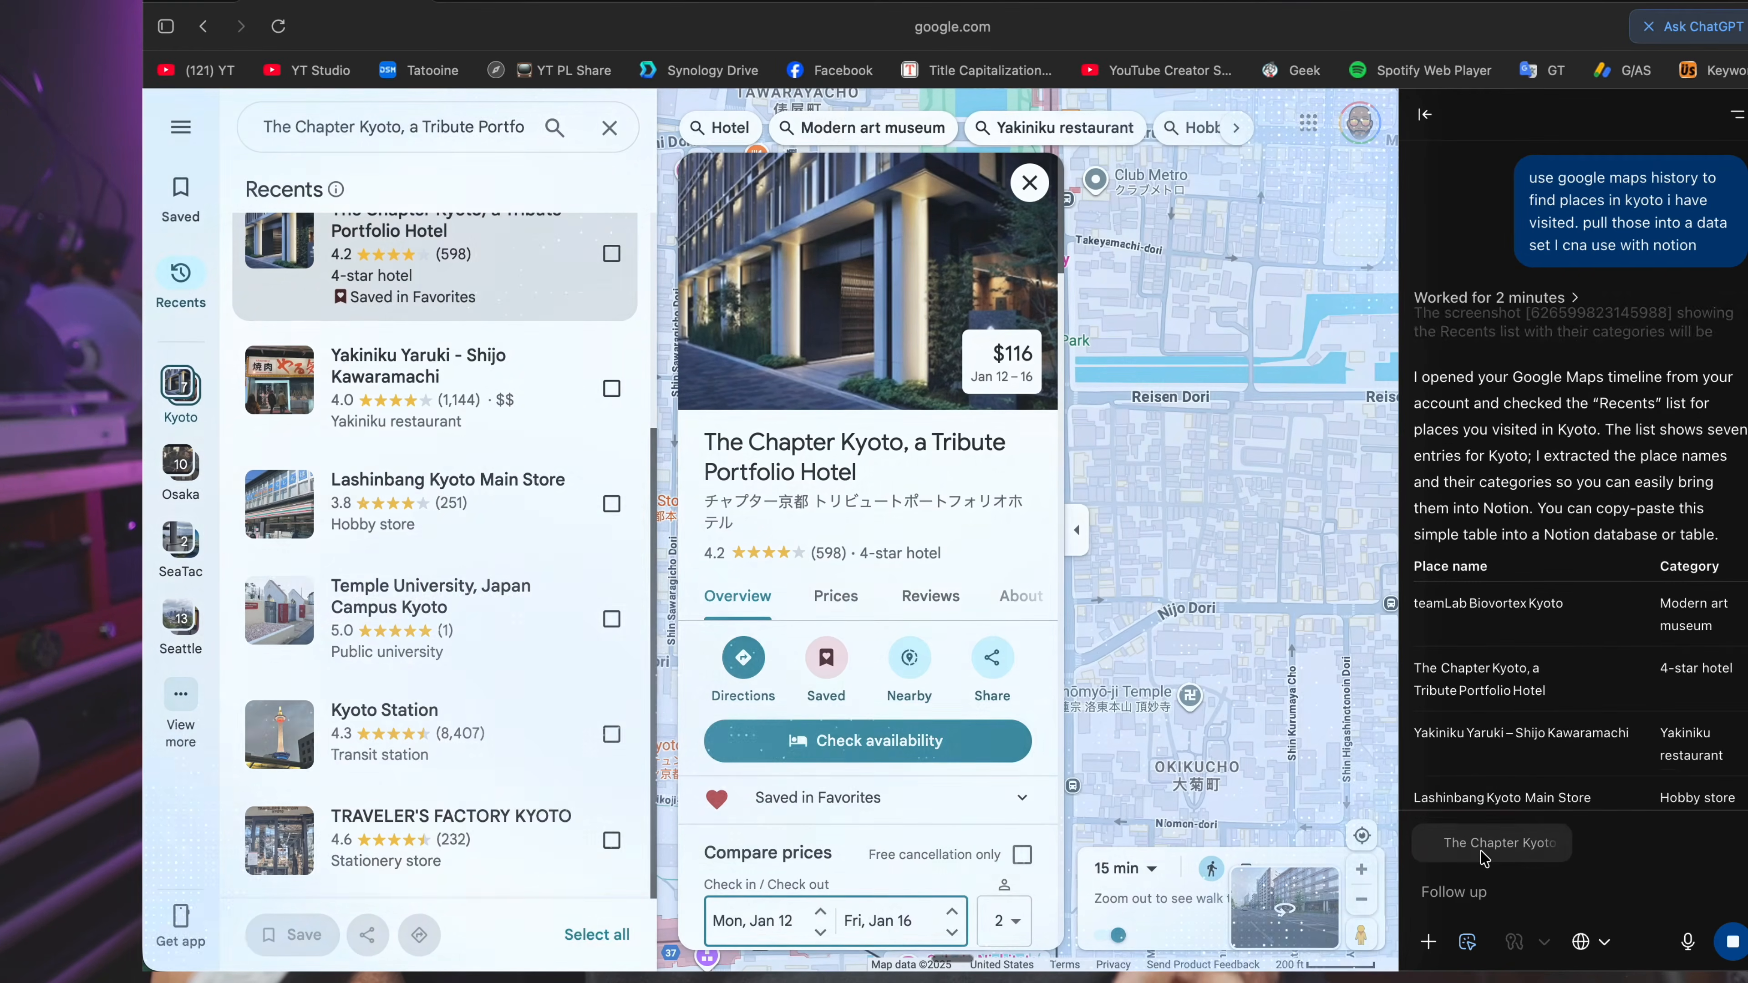
Switch to Notion, title the new page "TEst from Atlas" and paste ChatGPT's table of Kyoto place names and categories into it.
mouse_move(1483, 857)
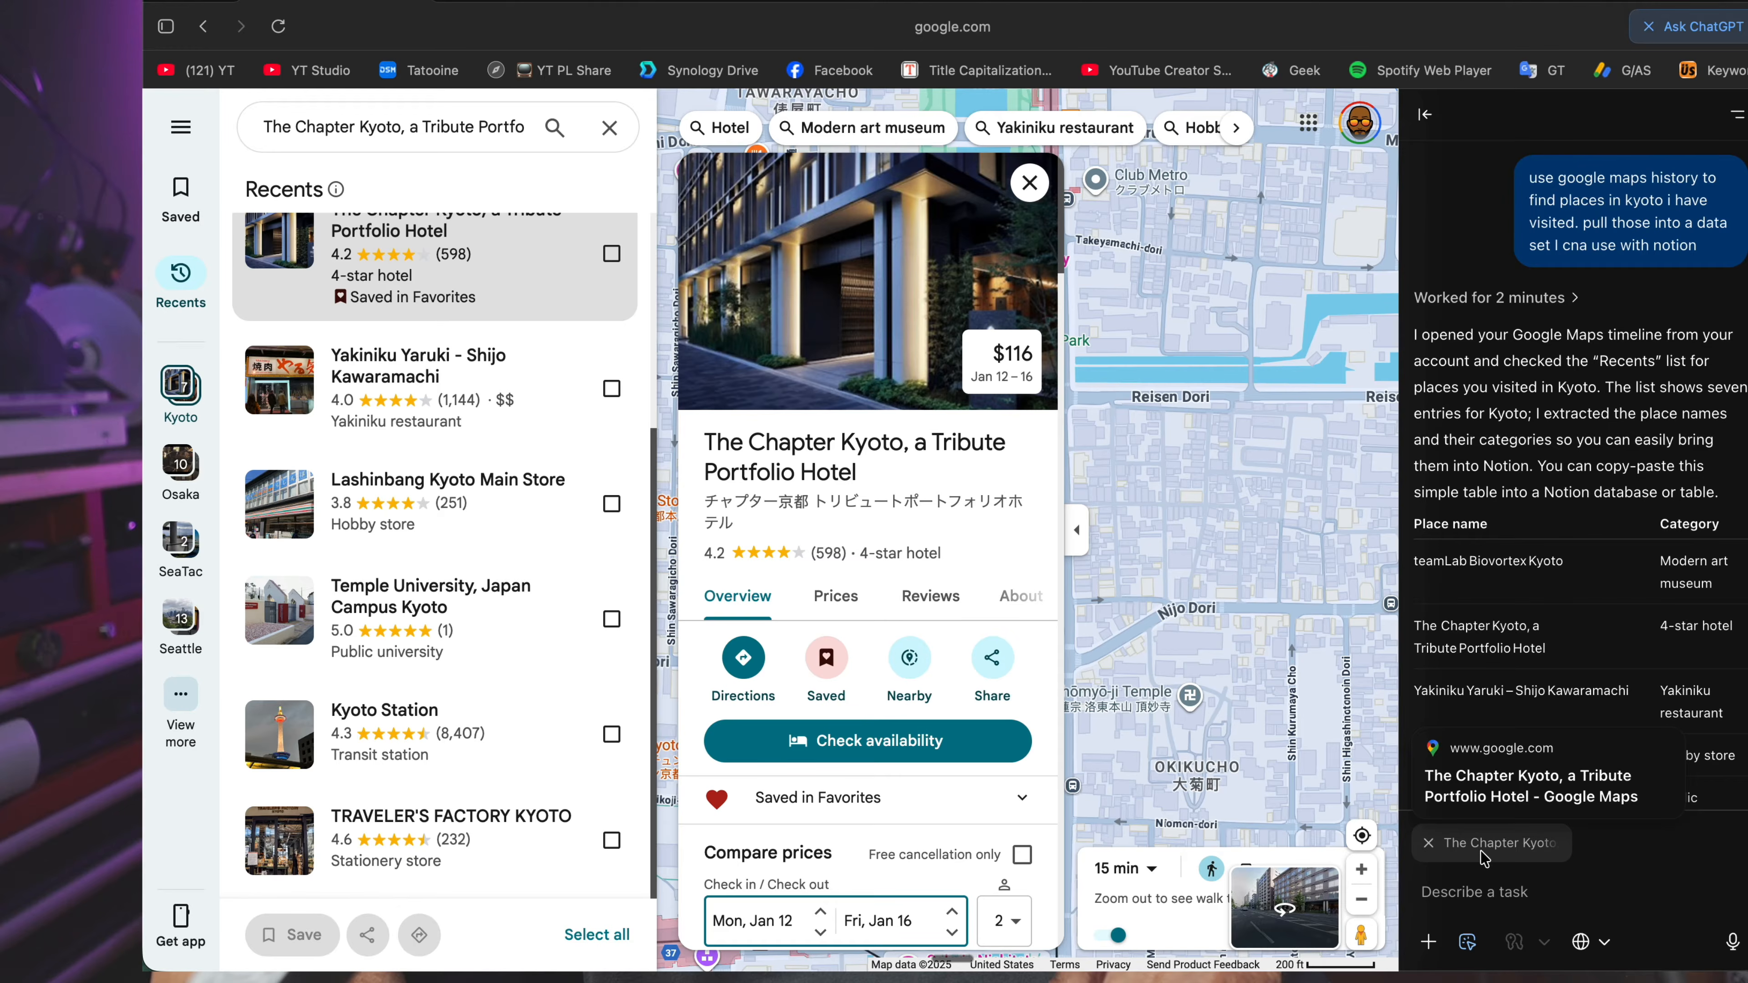
scroll(1643, 632, "down", 10)
scroll(1643, 632, "up", 9)
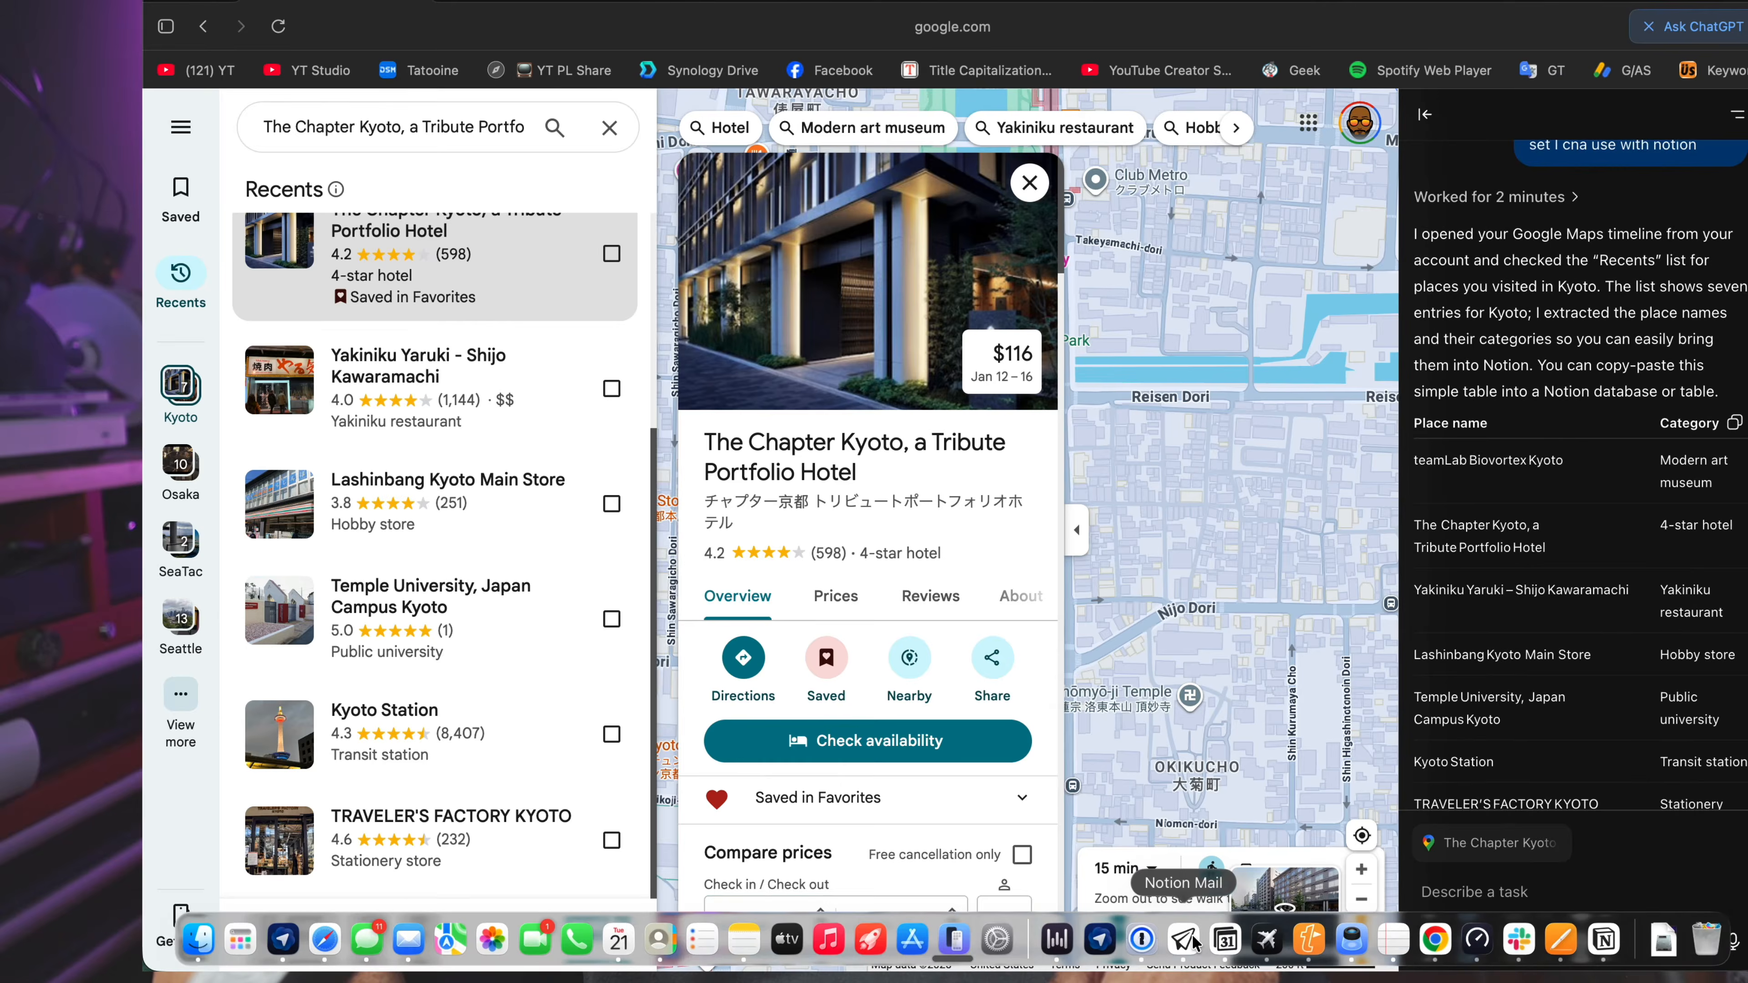
left_click(1184, 939)
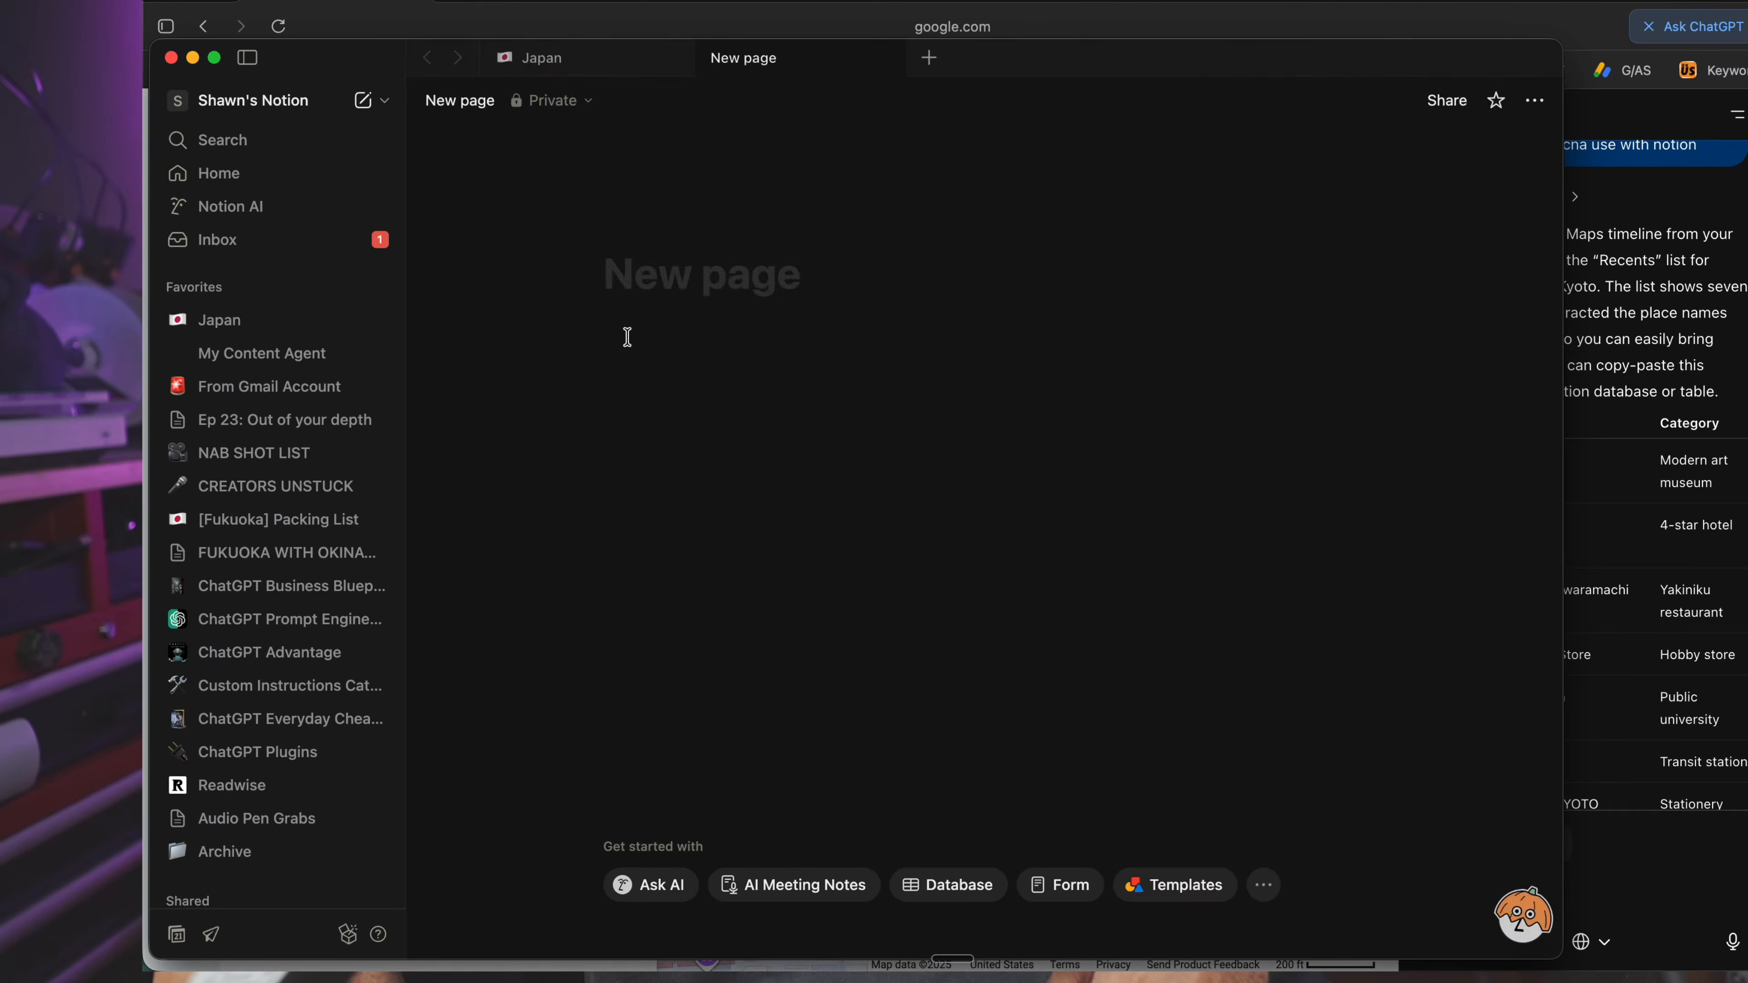
type("TEst f")
type("rom Atlas")
key("Return")
type("Place name\tCategory teamLab Biovortex Kyoto\tModern art museum The Chapter Kyoto, a Tribute Portfolio Hotel\t4-star hotel Yakiniku Yaruki – Shijo Kawaramachi\tYakiniku restaurant Lashinbang Kyoto Main Store\tHobby store Temple University, Japan Campus Kyoto\tPublic university Kyoto Station\tTransit station TRAVELER’S FACTORY KYOTO\tStationery store")
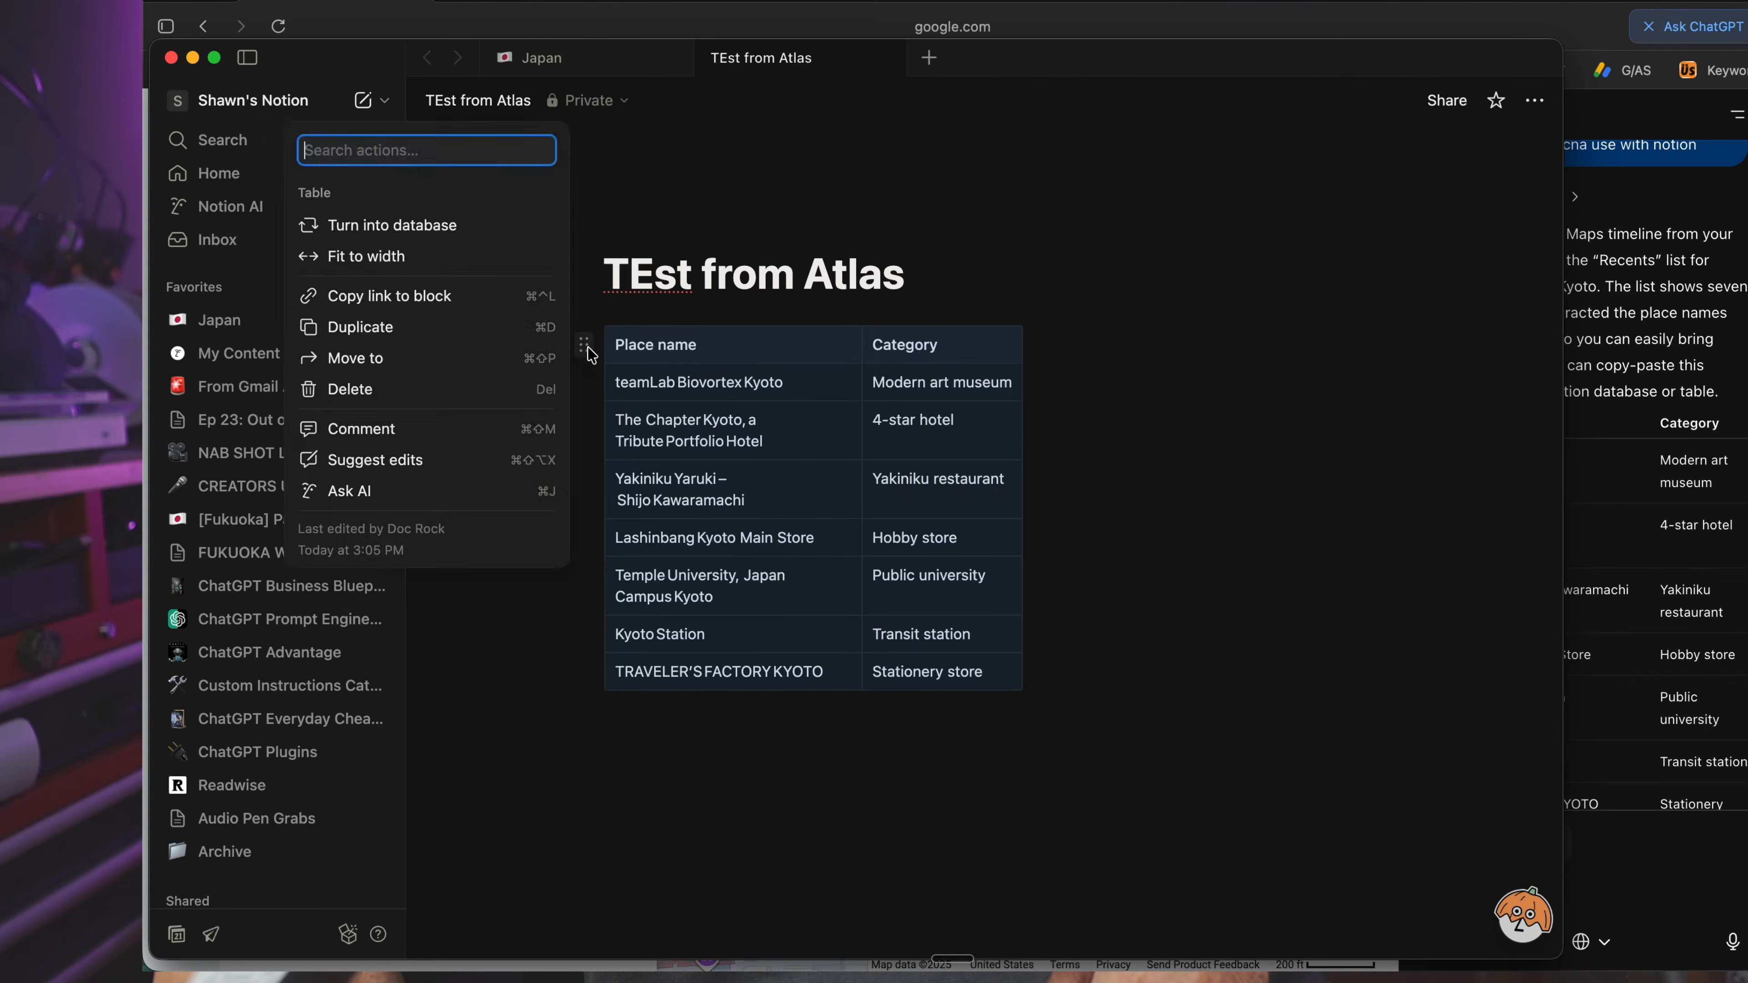
key("Escape")
Correct the capitalisation of the first word in the Notion page title to "Test".
left_click(693, 276)
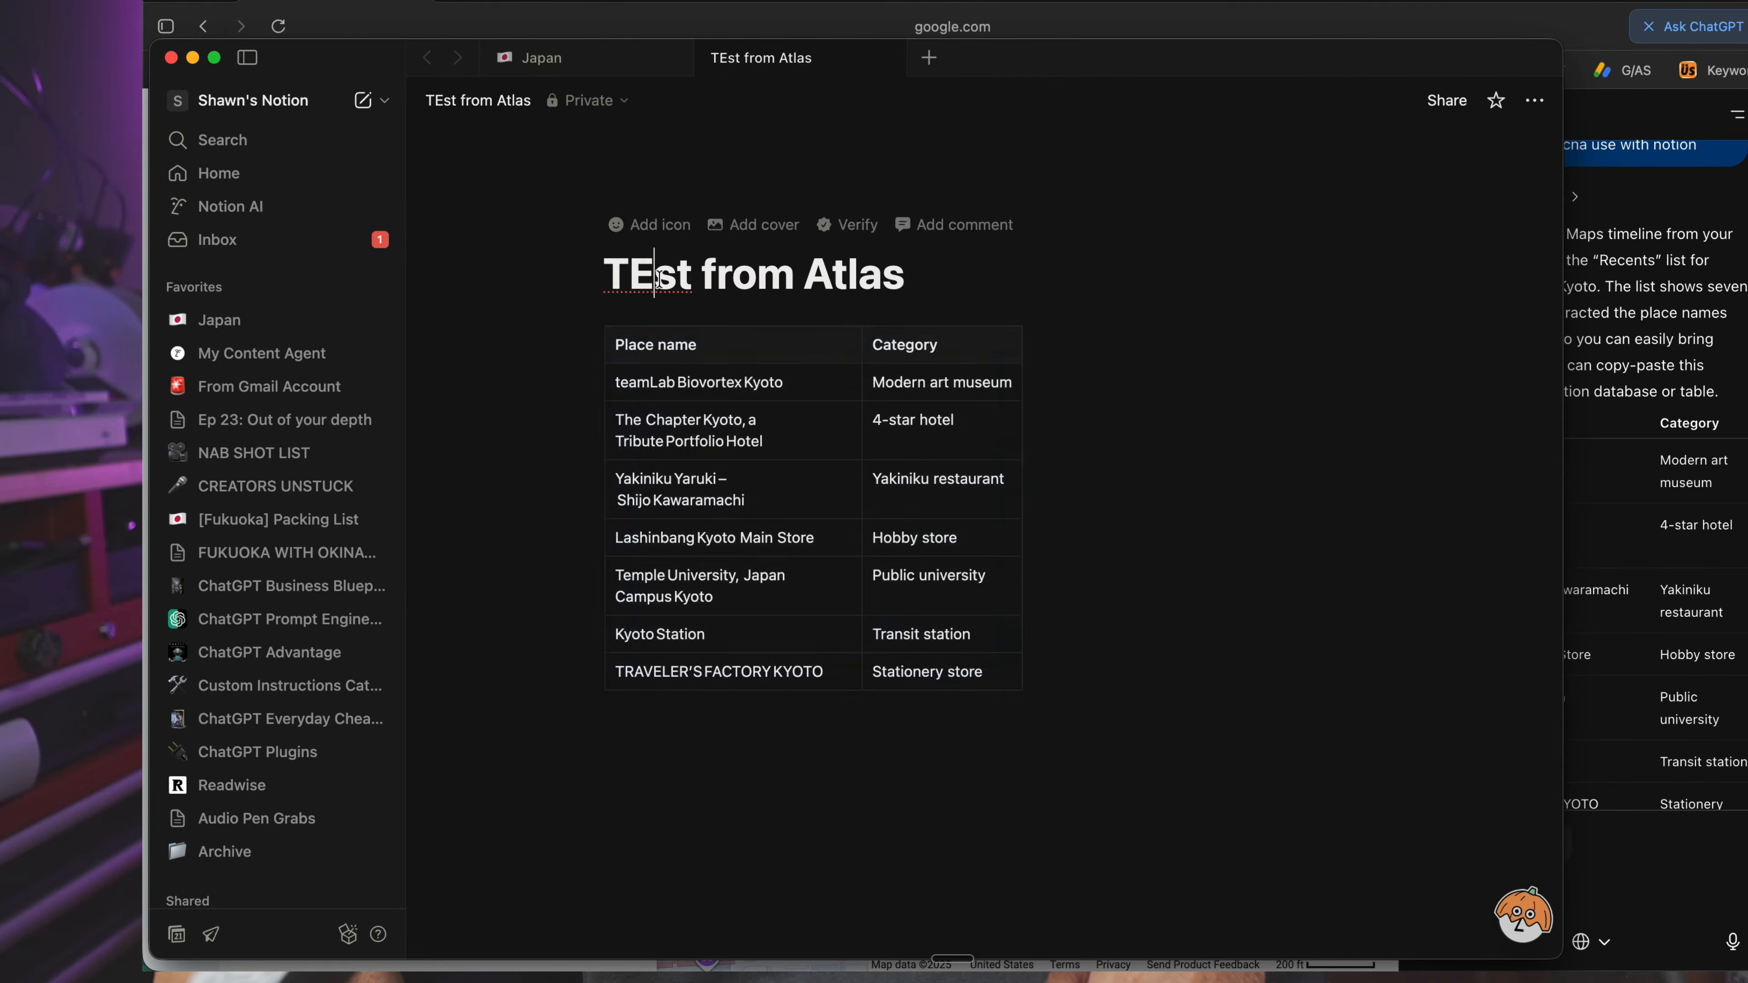
key("BackSpace")
type("e")
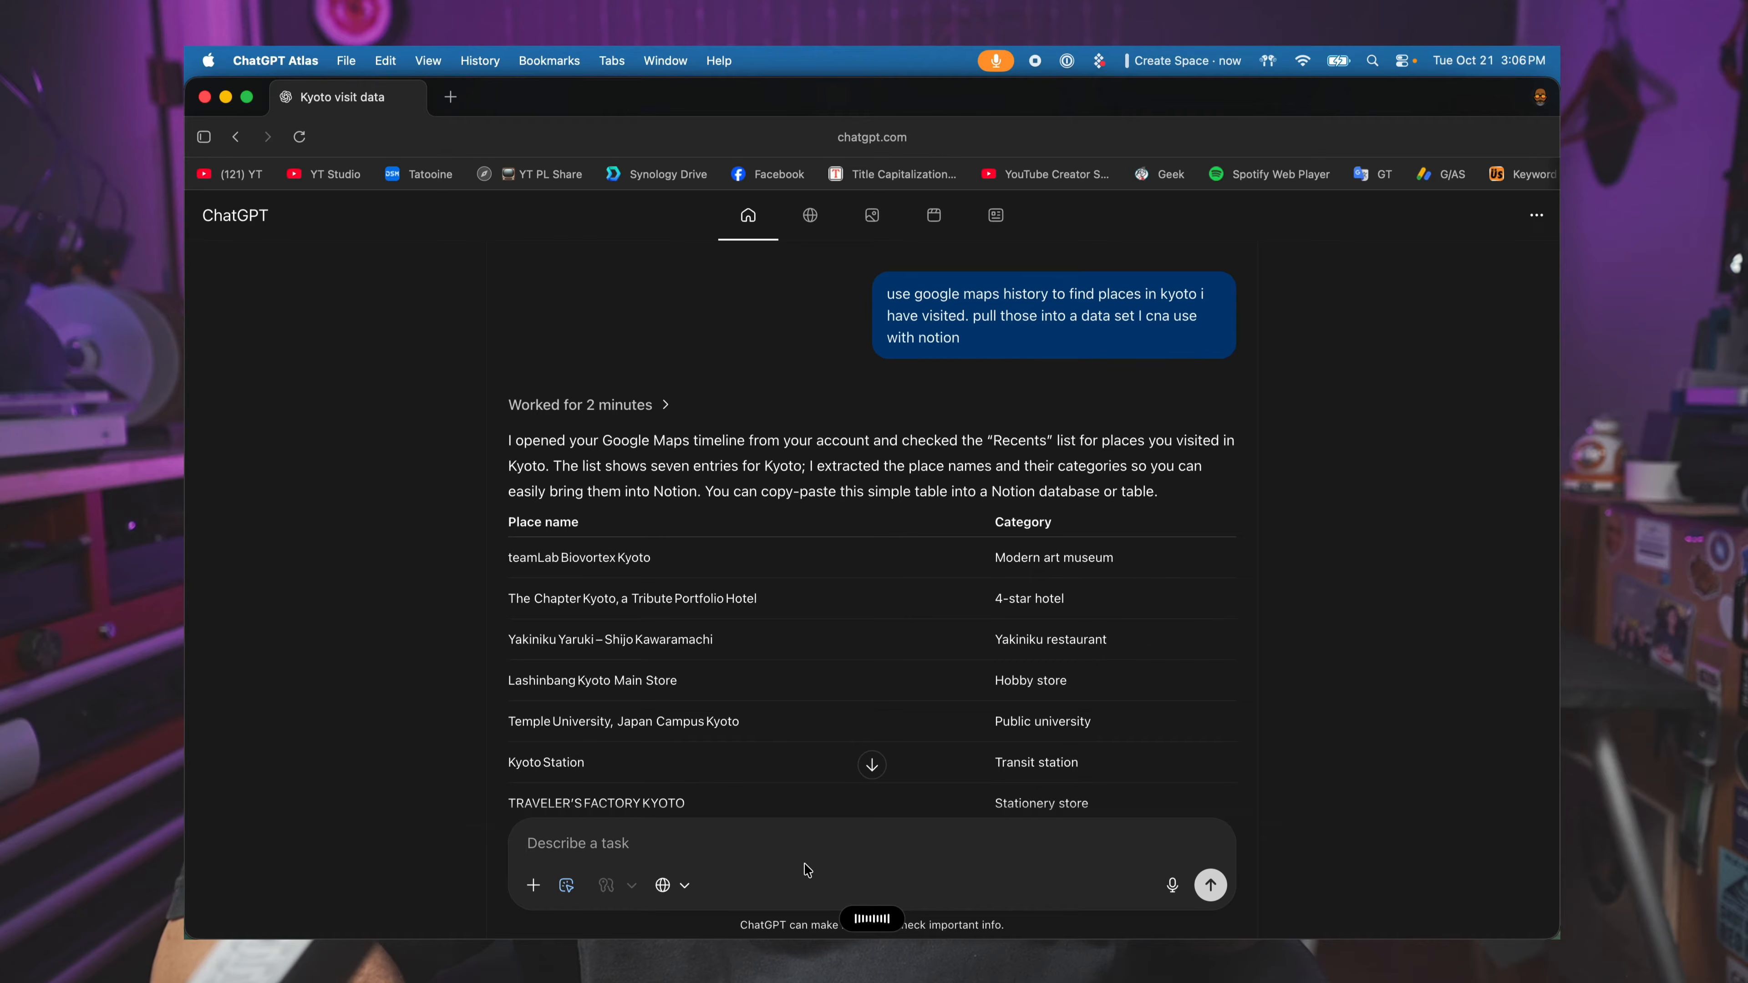
Send ChatGPT the follow-up request "Let's do the same for Osaka locations.".
left_click(1210, 886)
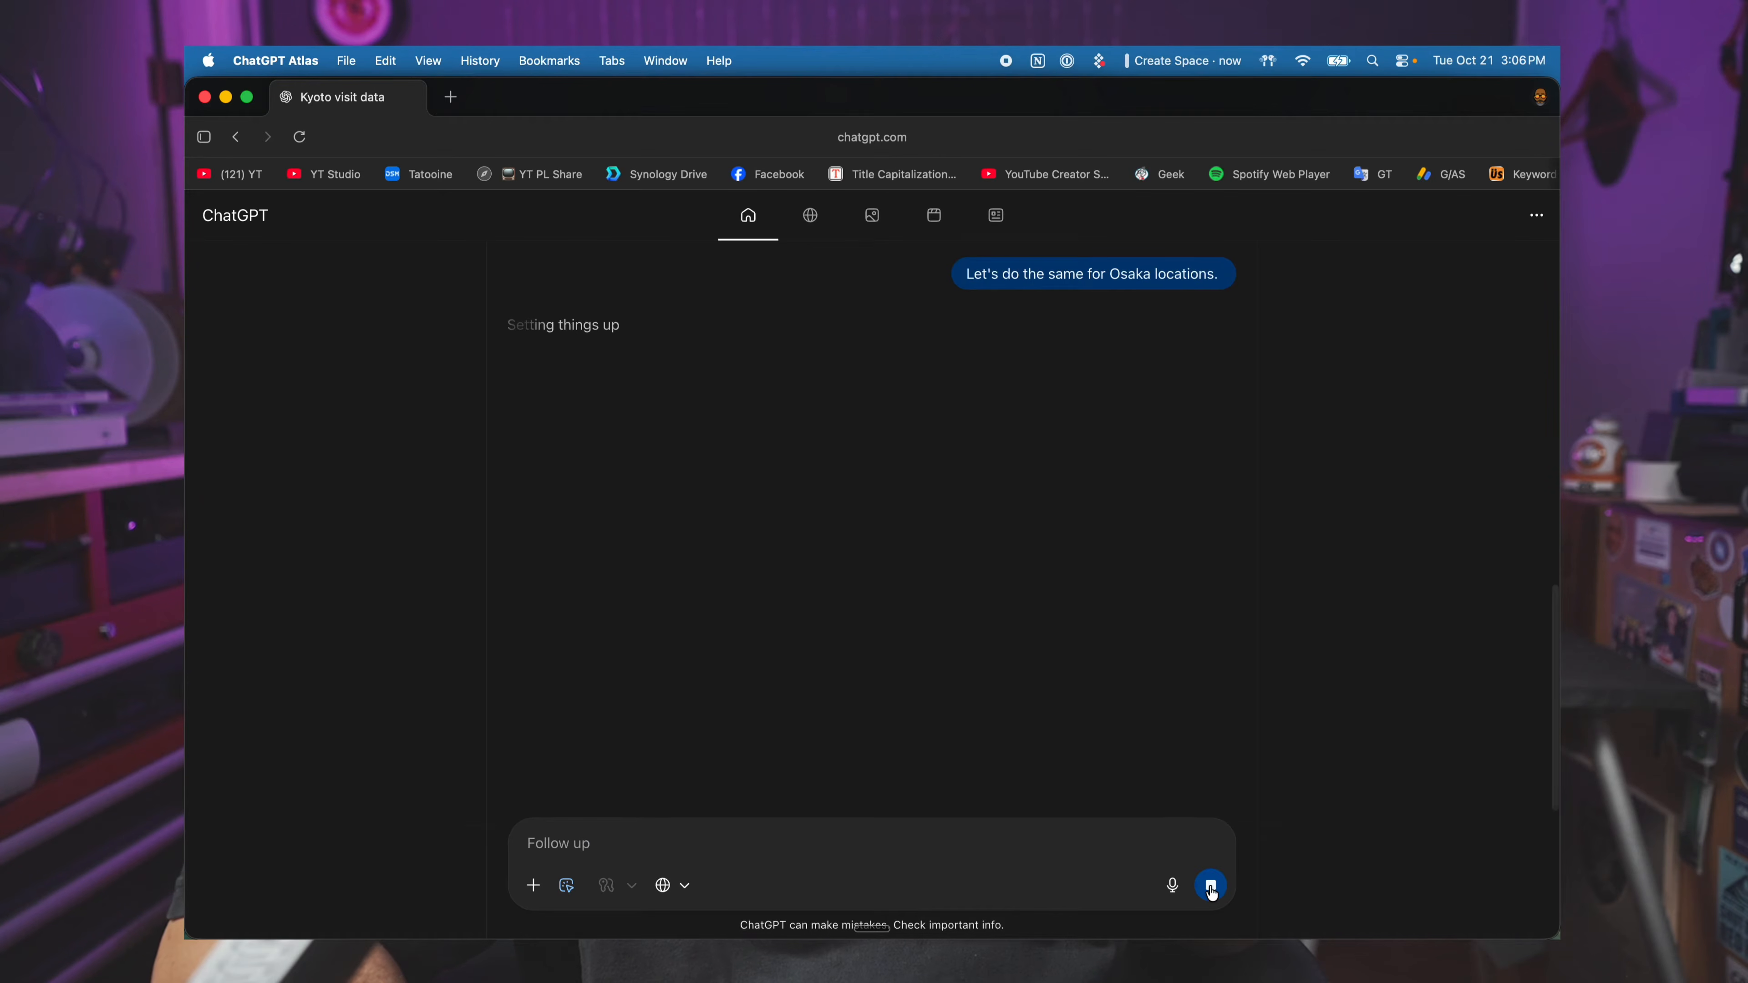
left_click(1211, 888)
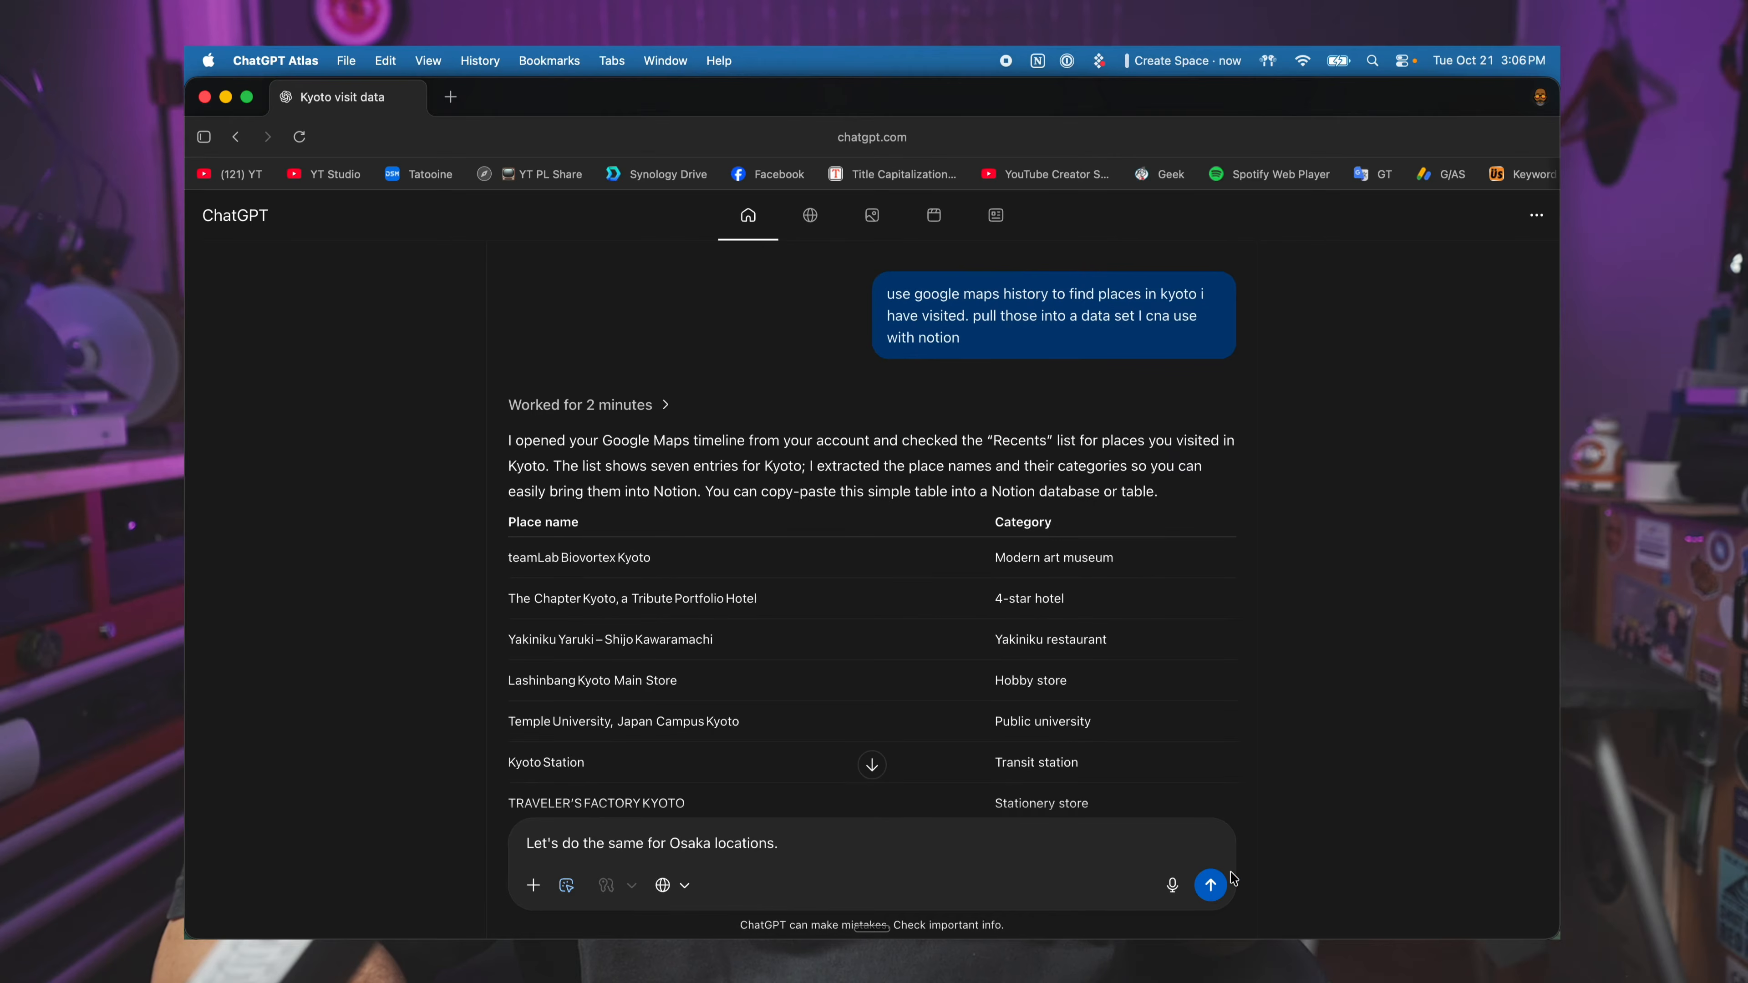
left_click(1210, 888)
Expand the ChatGPT conversation beside Google Maps to full view and examine the Osaka places table.
left_click(1501, 133)
left_click(1497, 175)
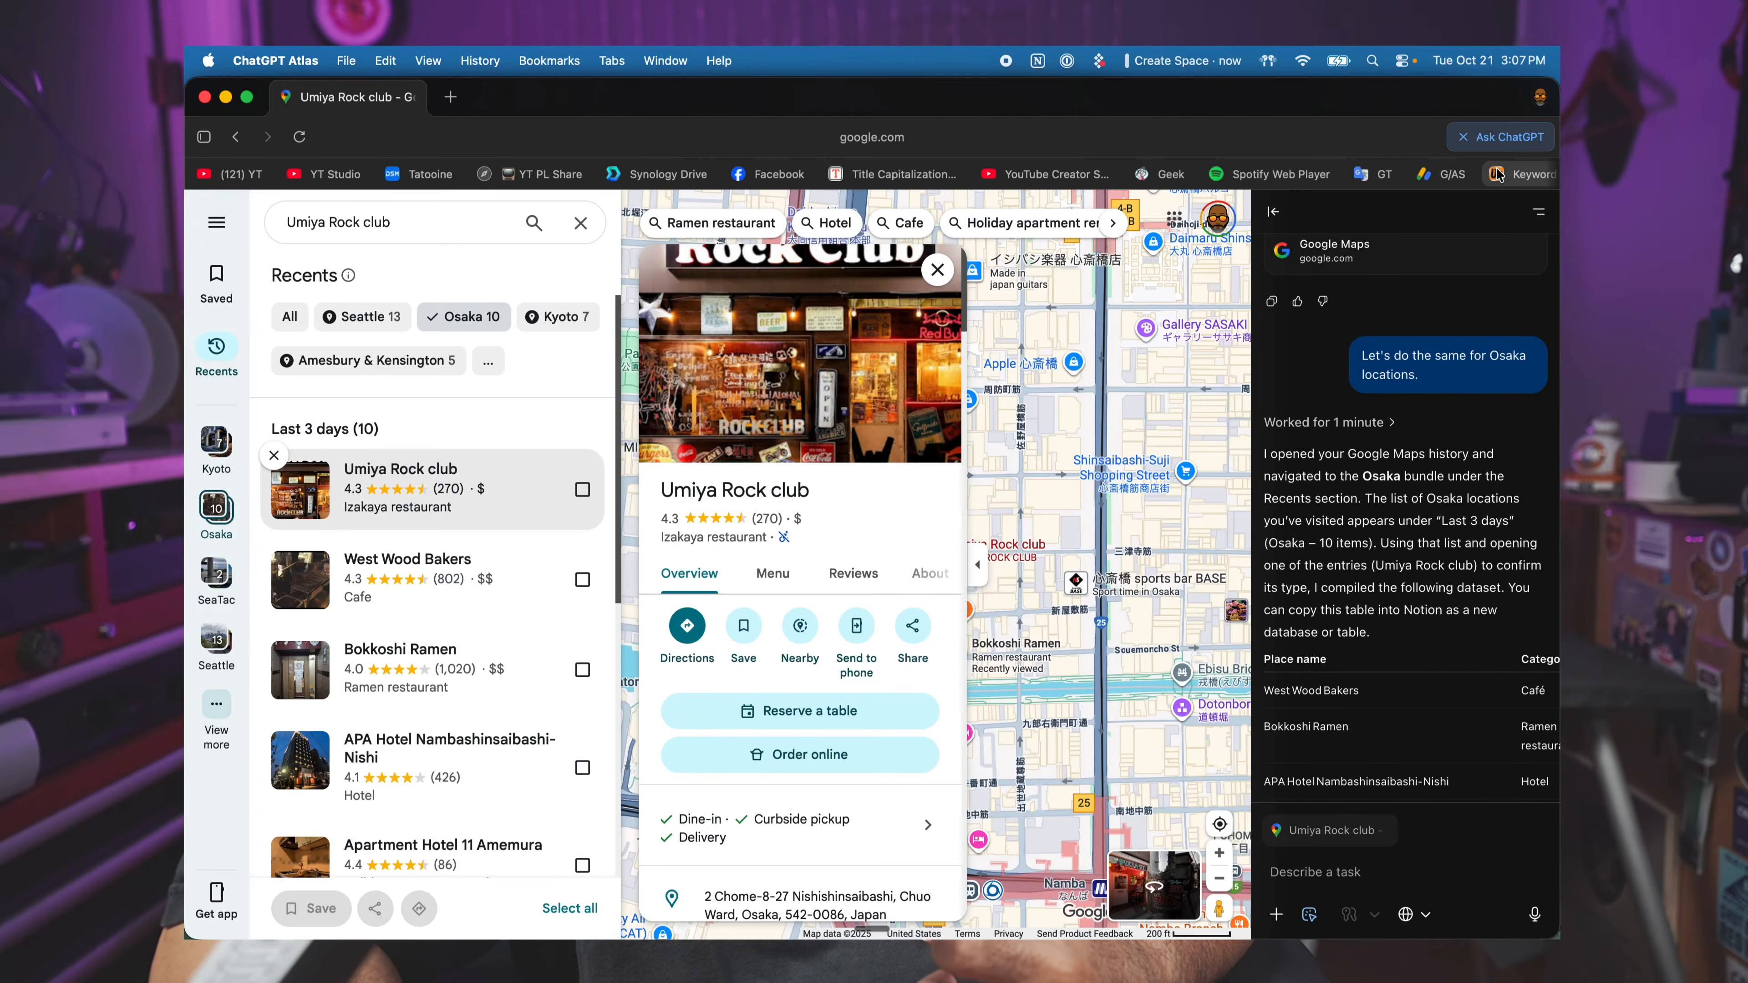
left_click(1273, 212)
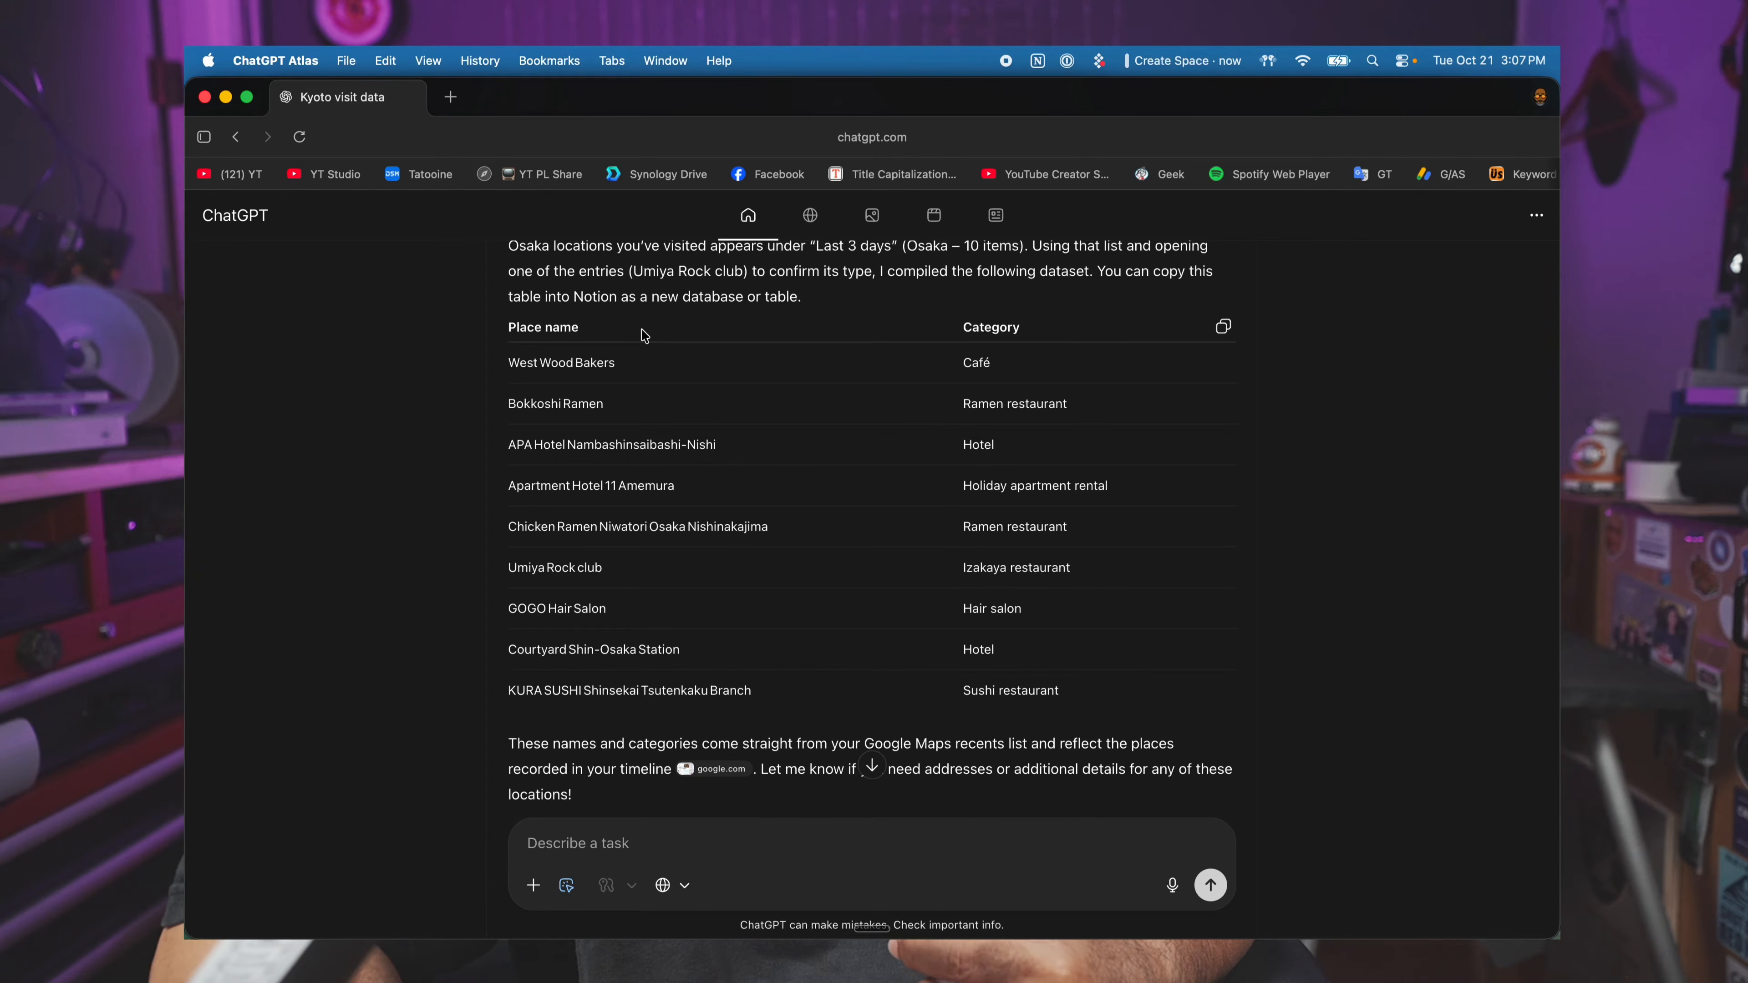
left_click(1005, 61)
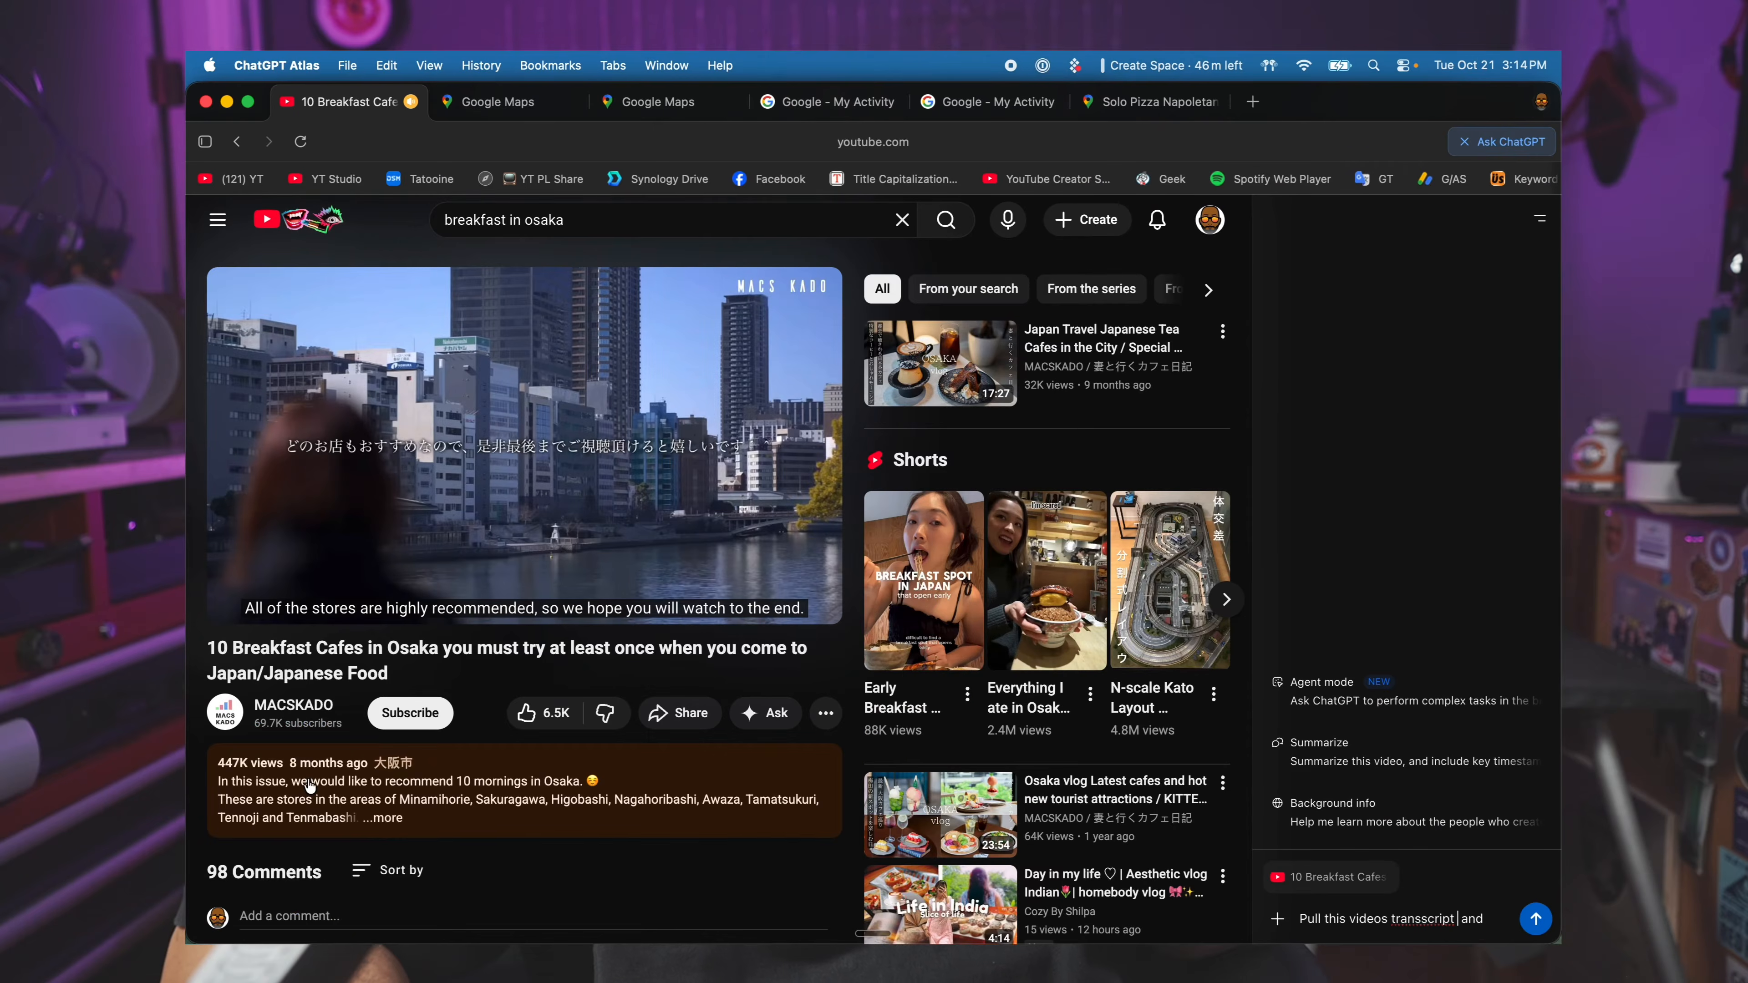
Expand the Osaka breakfast cafes video's description and read through its store information.
left_click(309, 786)
scroll(454, 825, "down", 7)
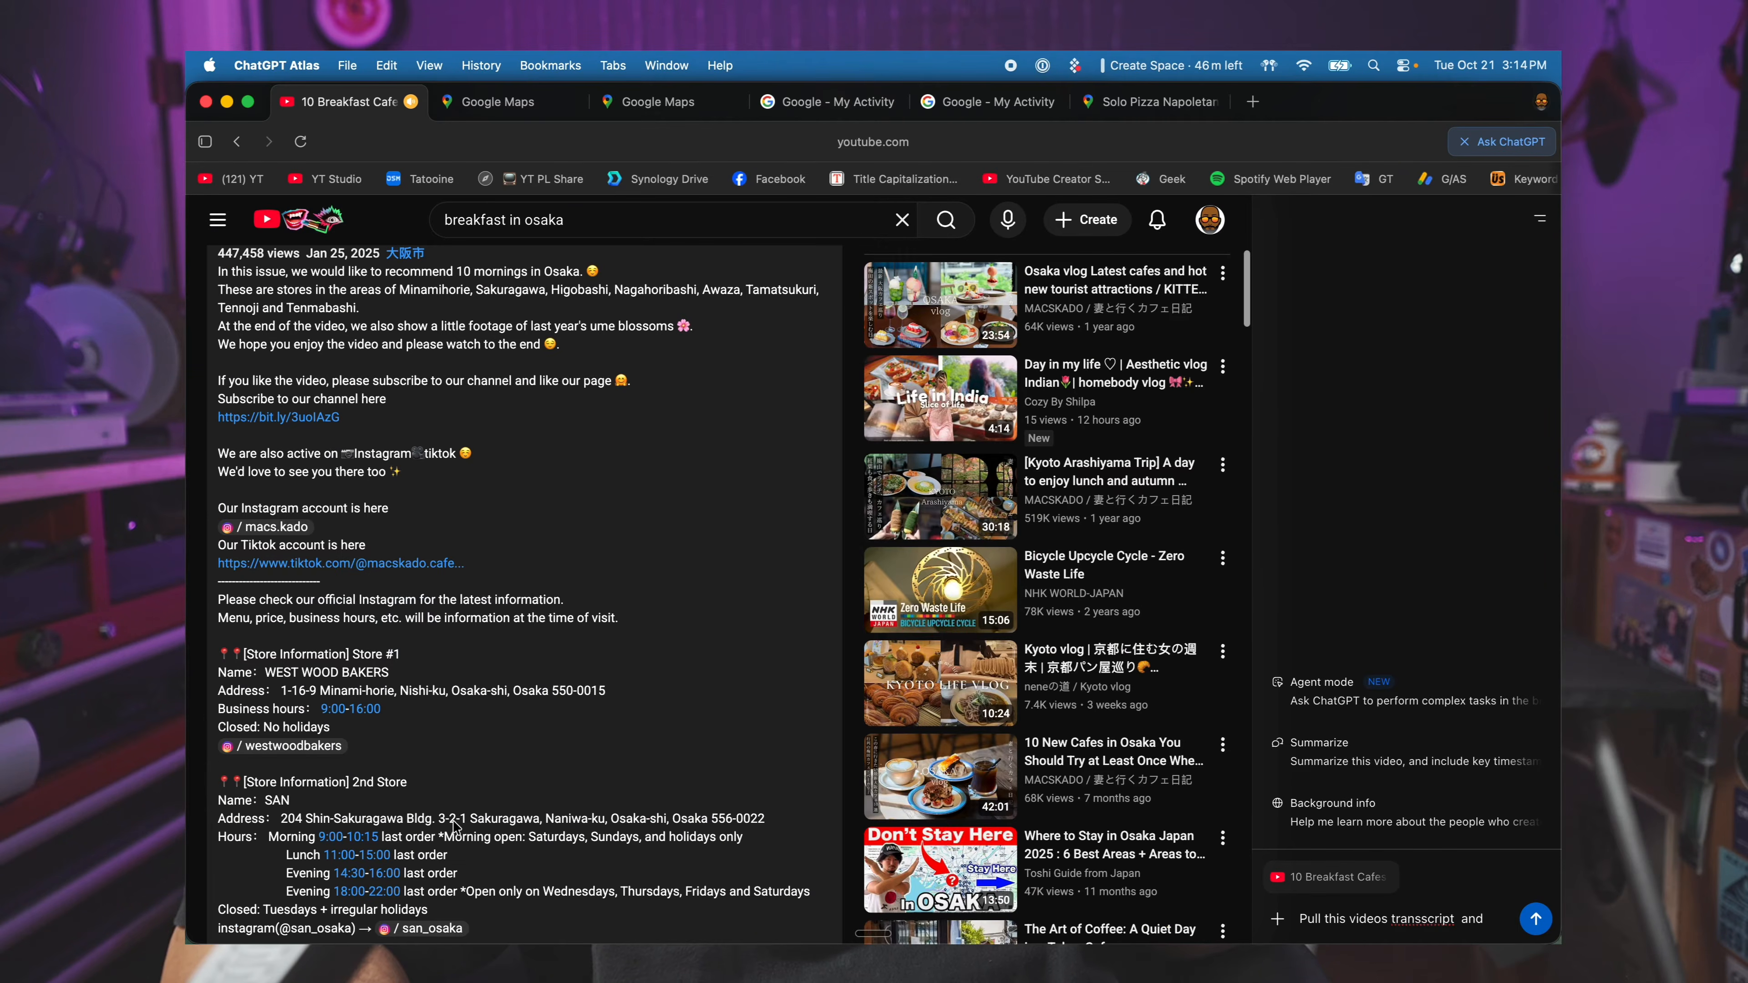
scroll(454, 825, "down", 4)
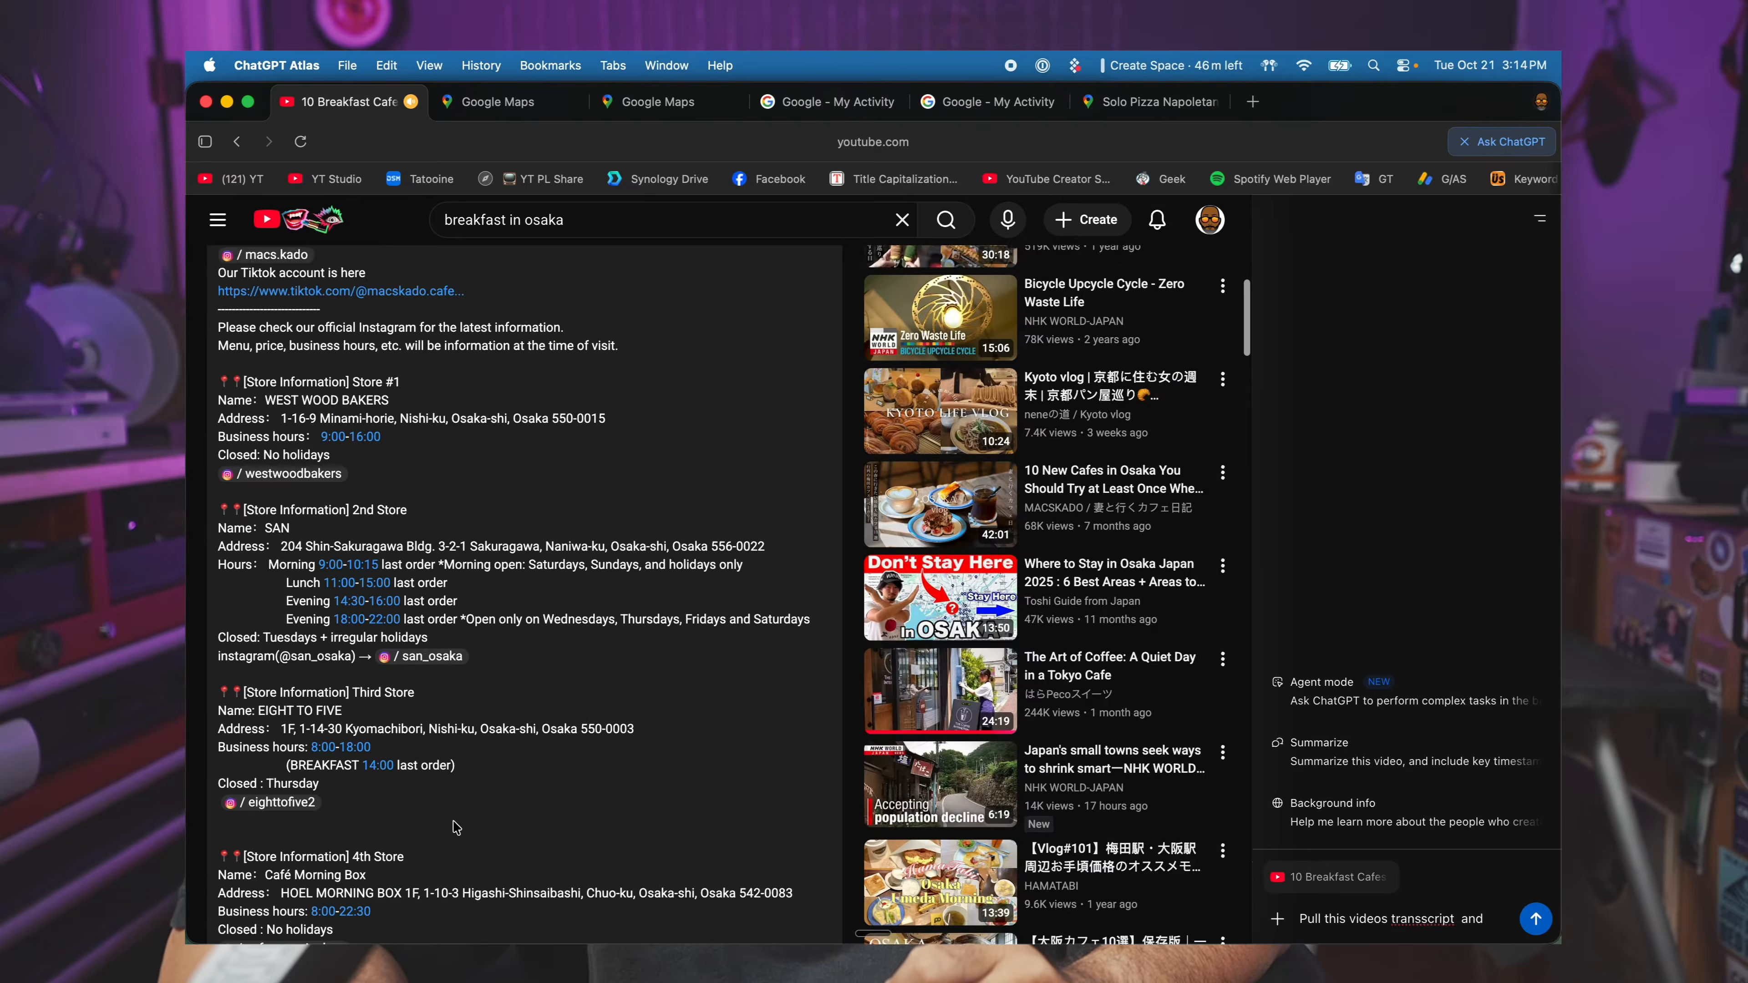
scroll(457, 826, "down", 2)
Correct the misspelled word in the ChatGPT prompt so it reads "Pull this videos transcript or description and".
right_click(1424, 918)
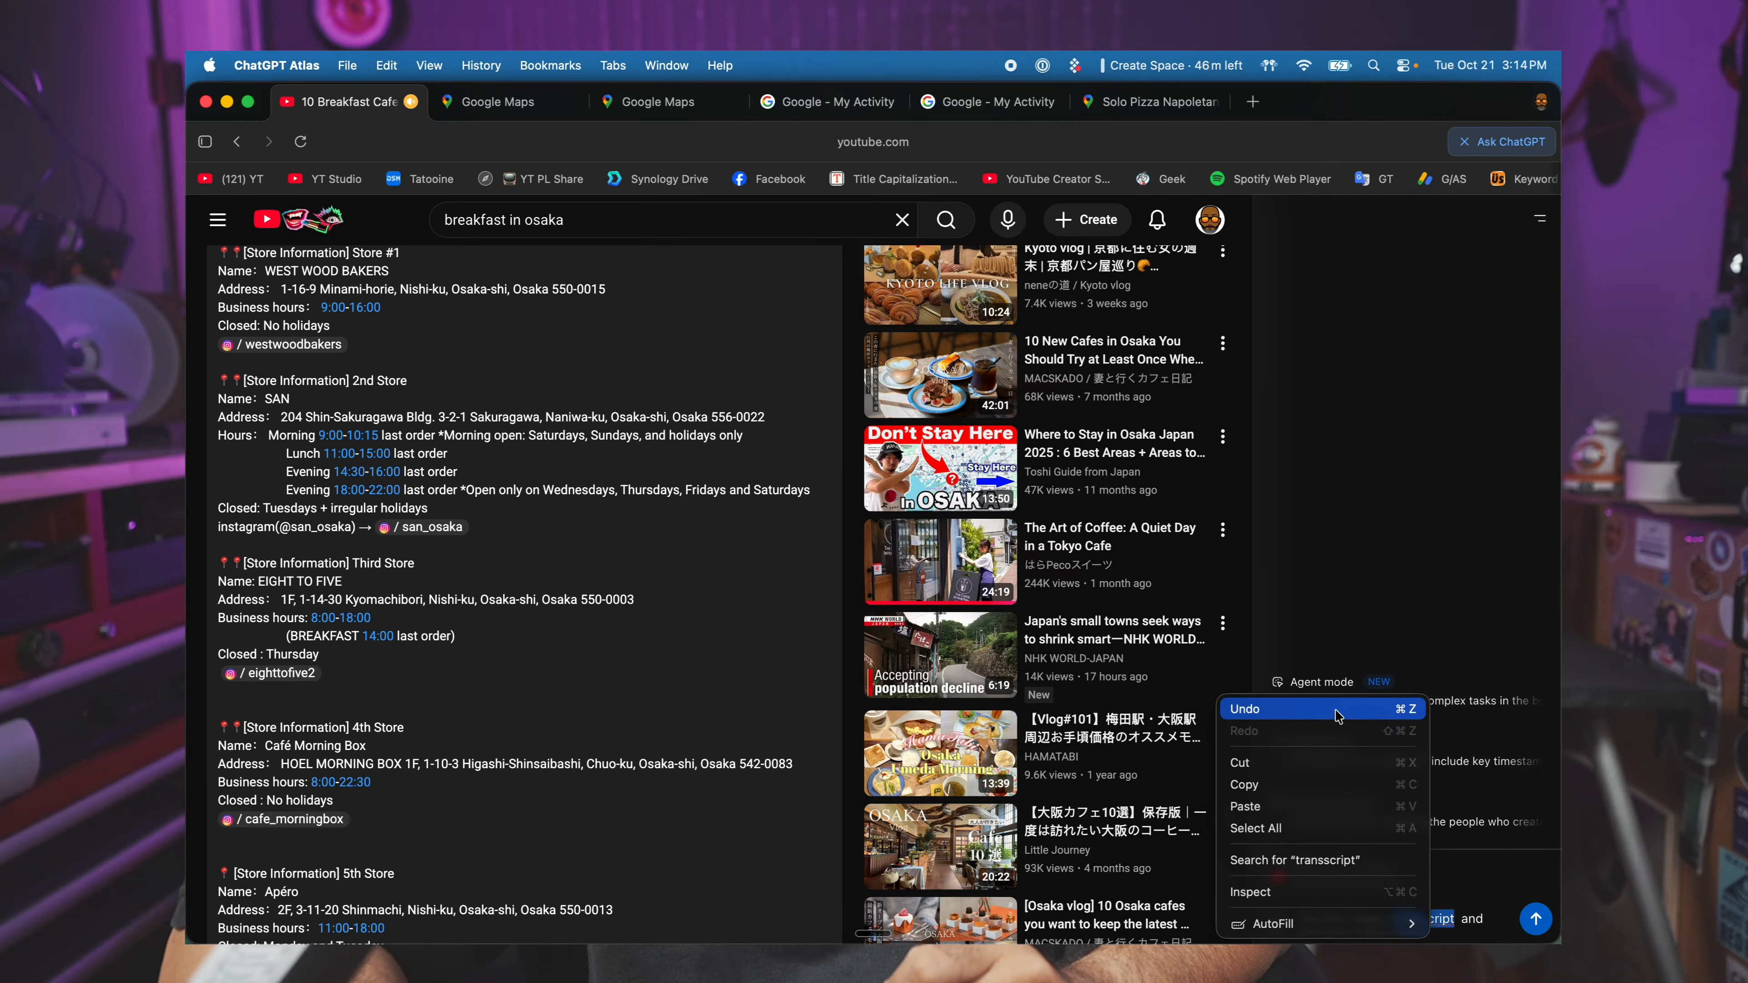
left_click(1336, 716)
type("ranscript or description")
key("super+Right")
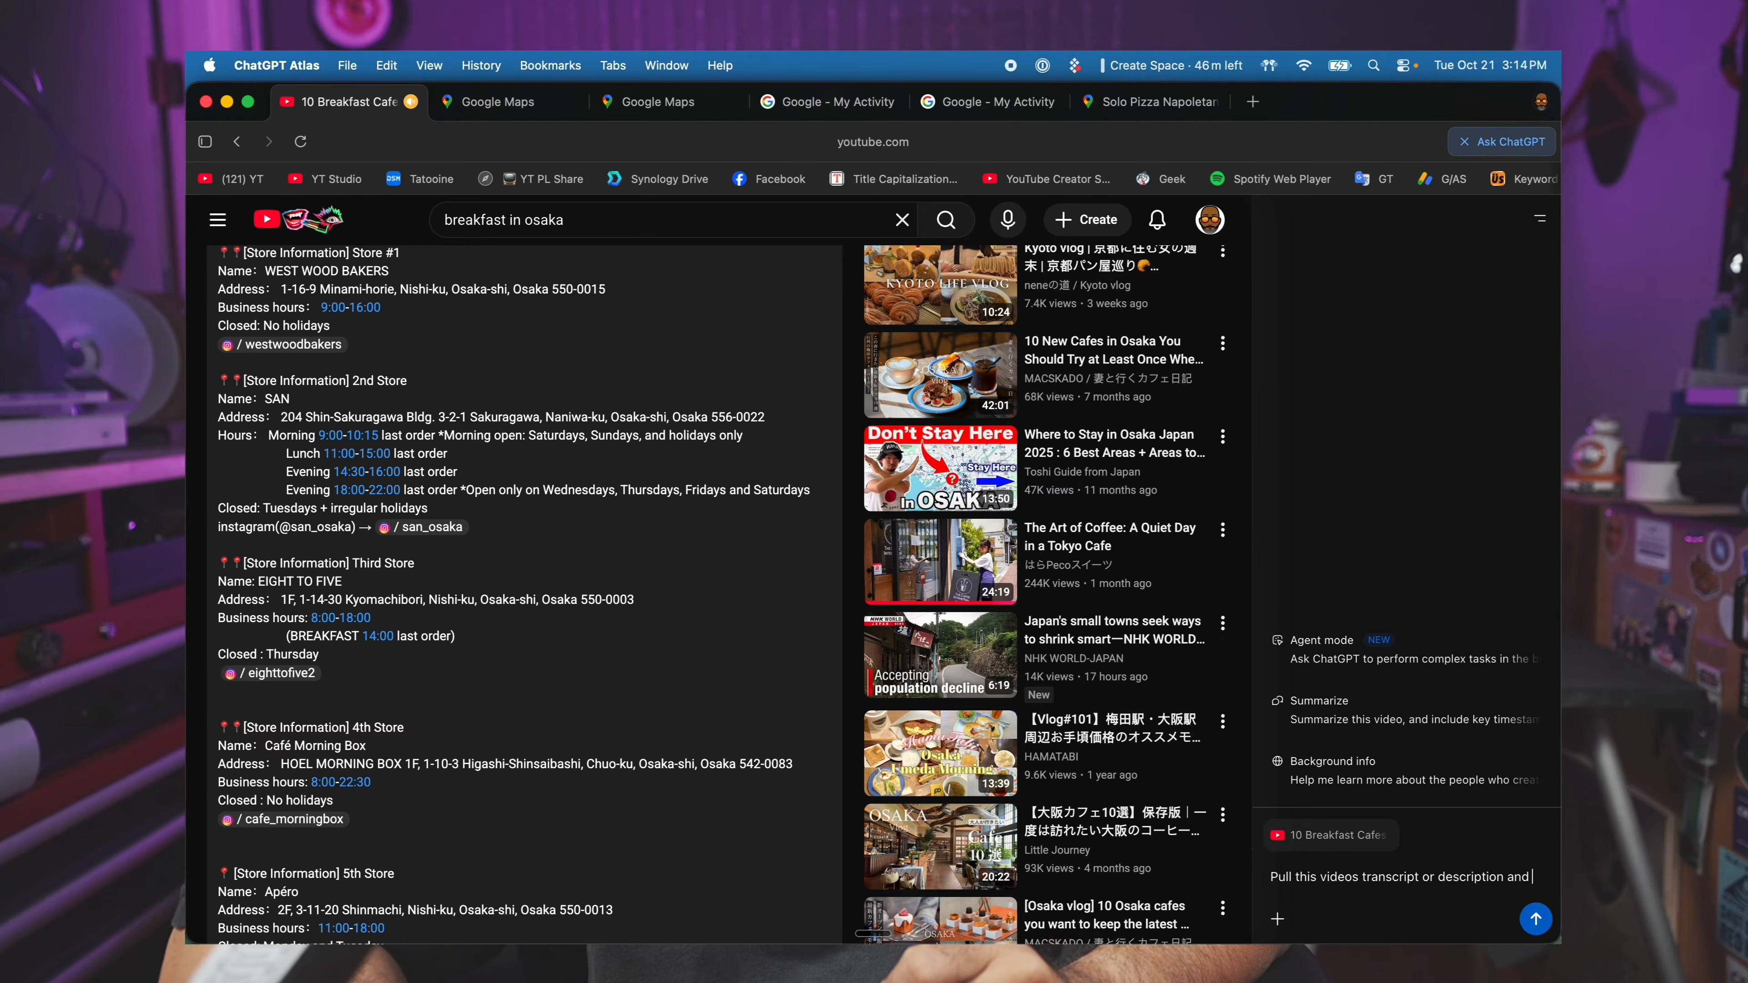
Complete the prompt by requesting a Notion-importable database of these places with Name, Address, Hours, Instagram, Website and Google Map Link, and send it.
type("create a list ")
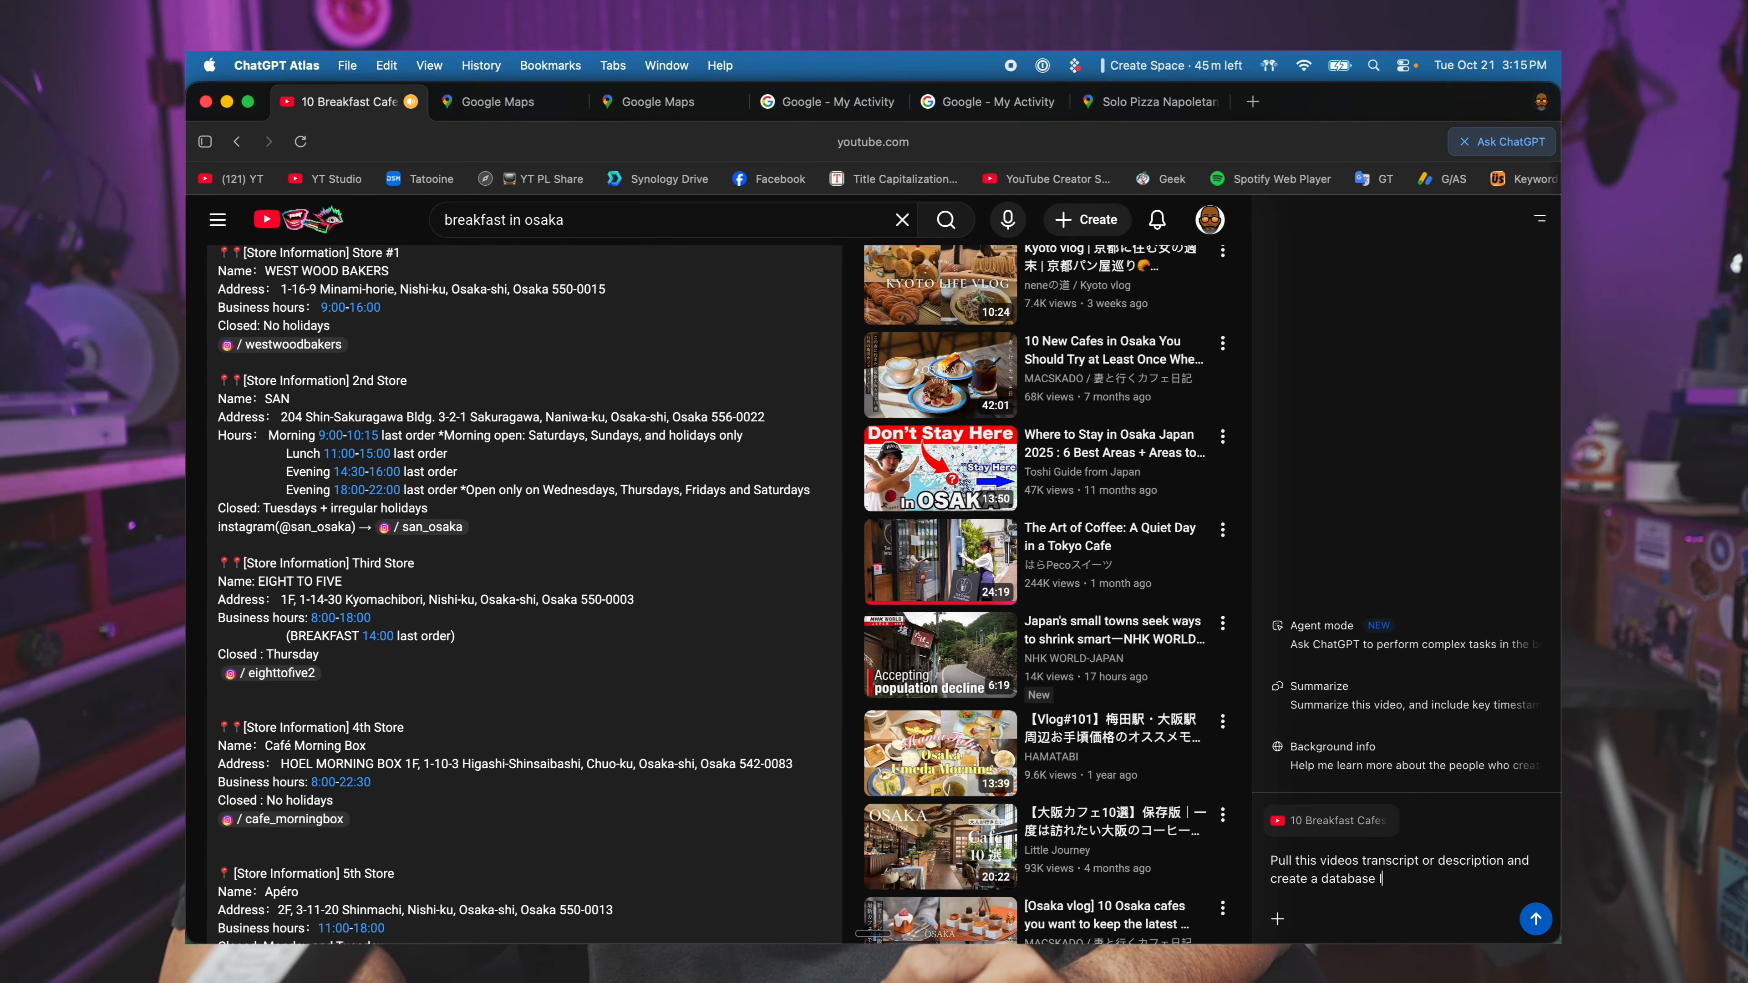
type(" can import into notion of these places. I want Name, Address, Hours,")
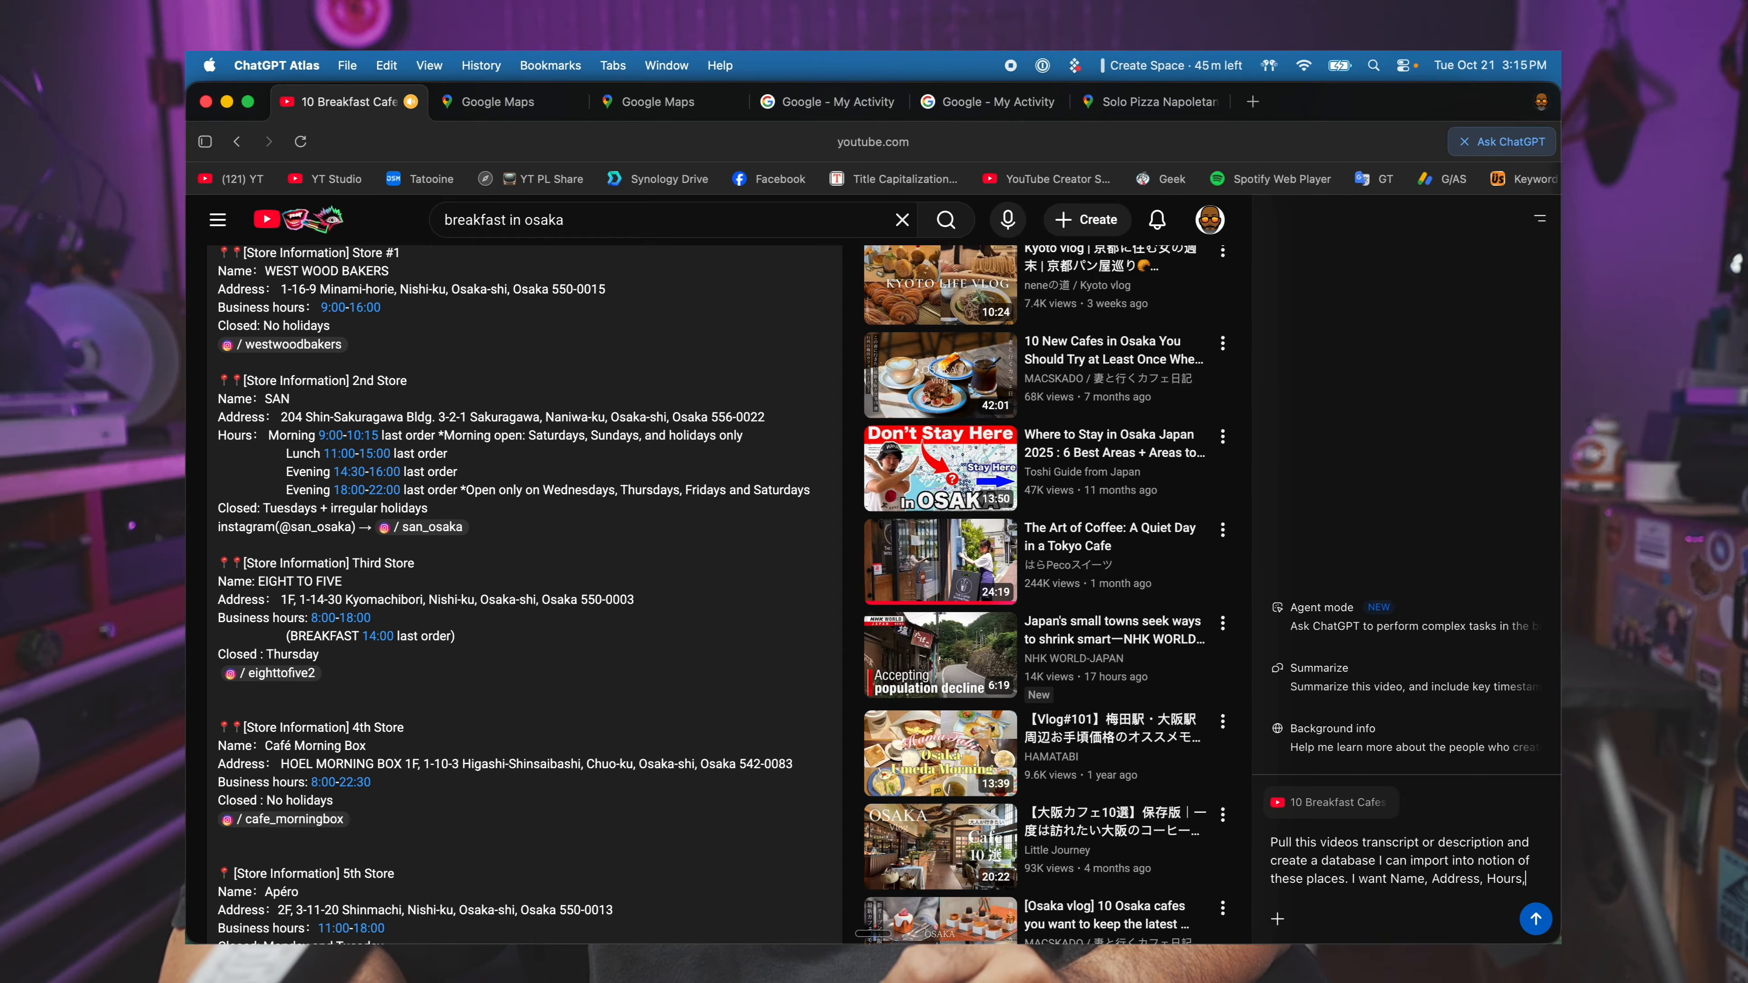
type(" Instagram, Website, Google Map Link")
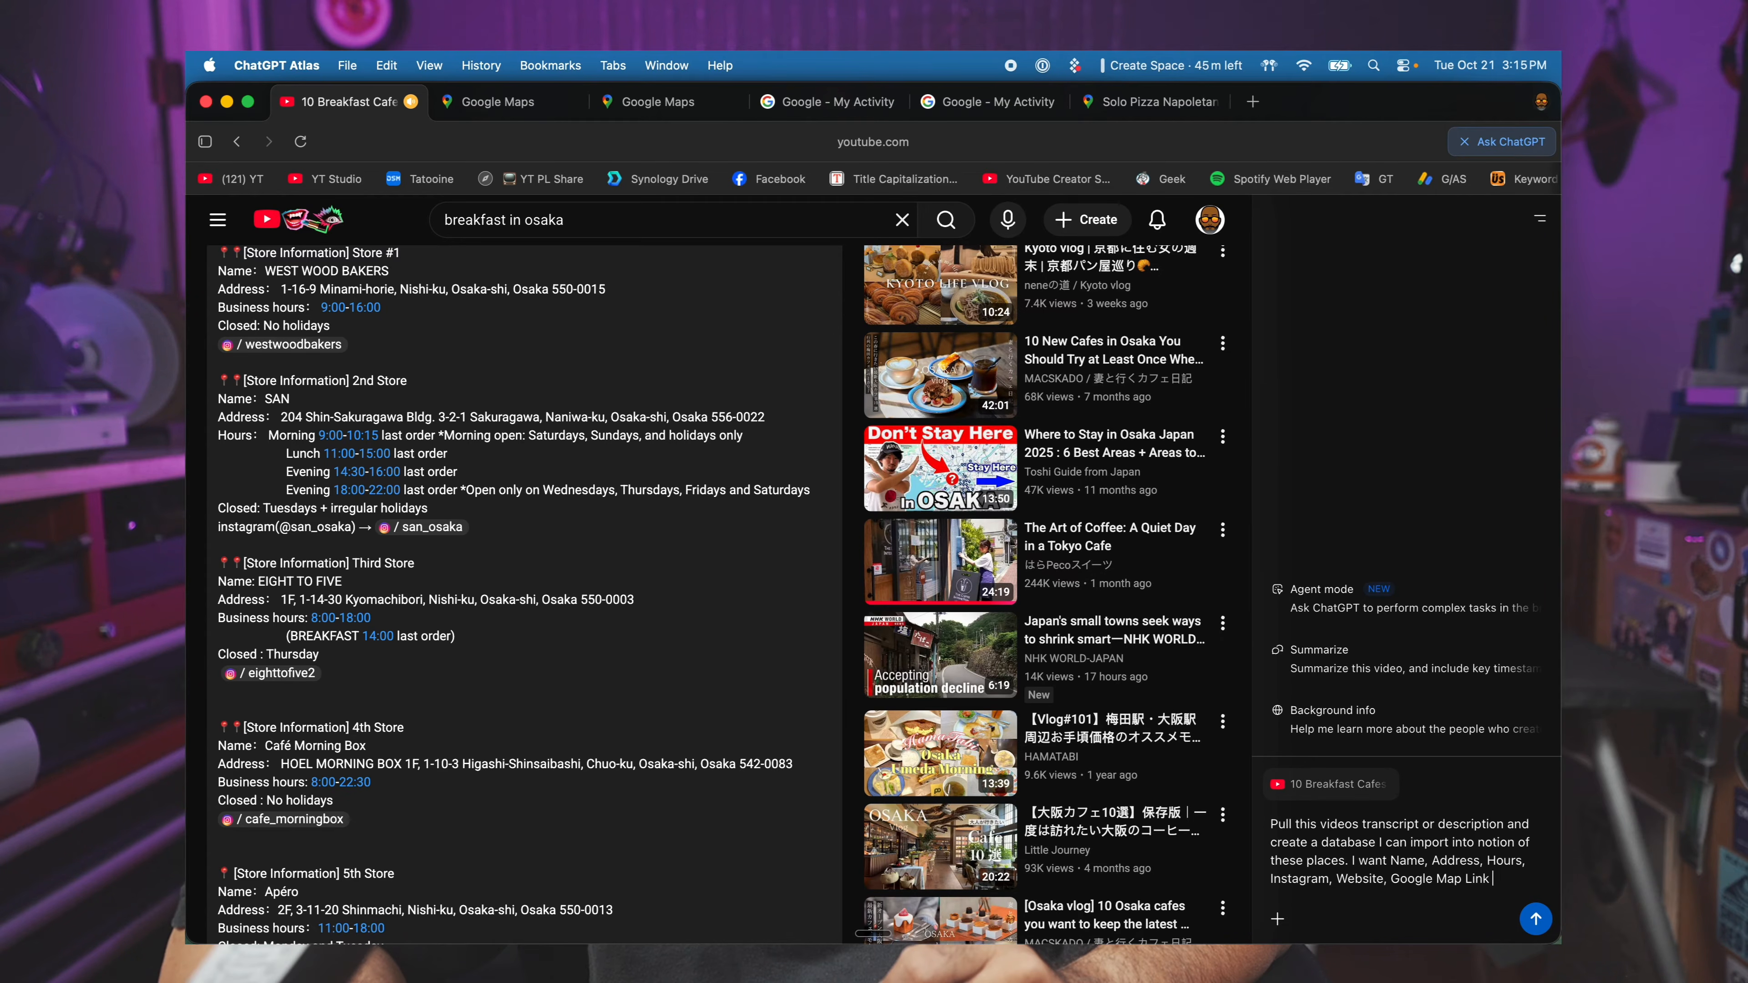
left_click(1537, 920)
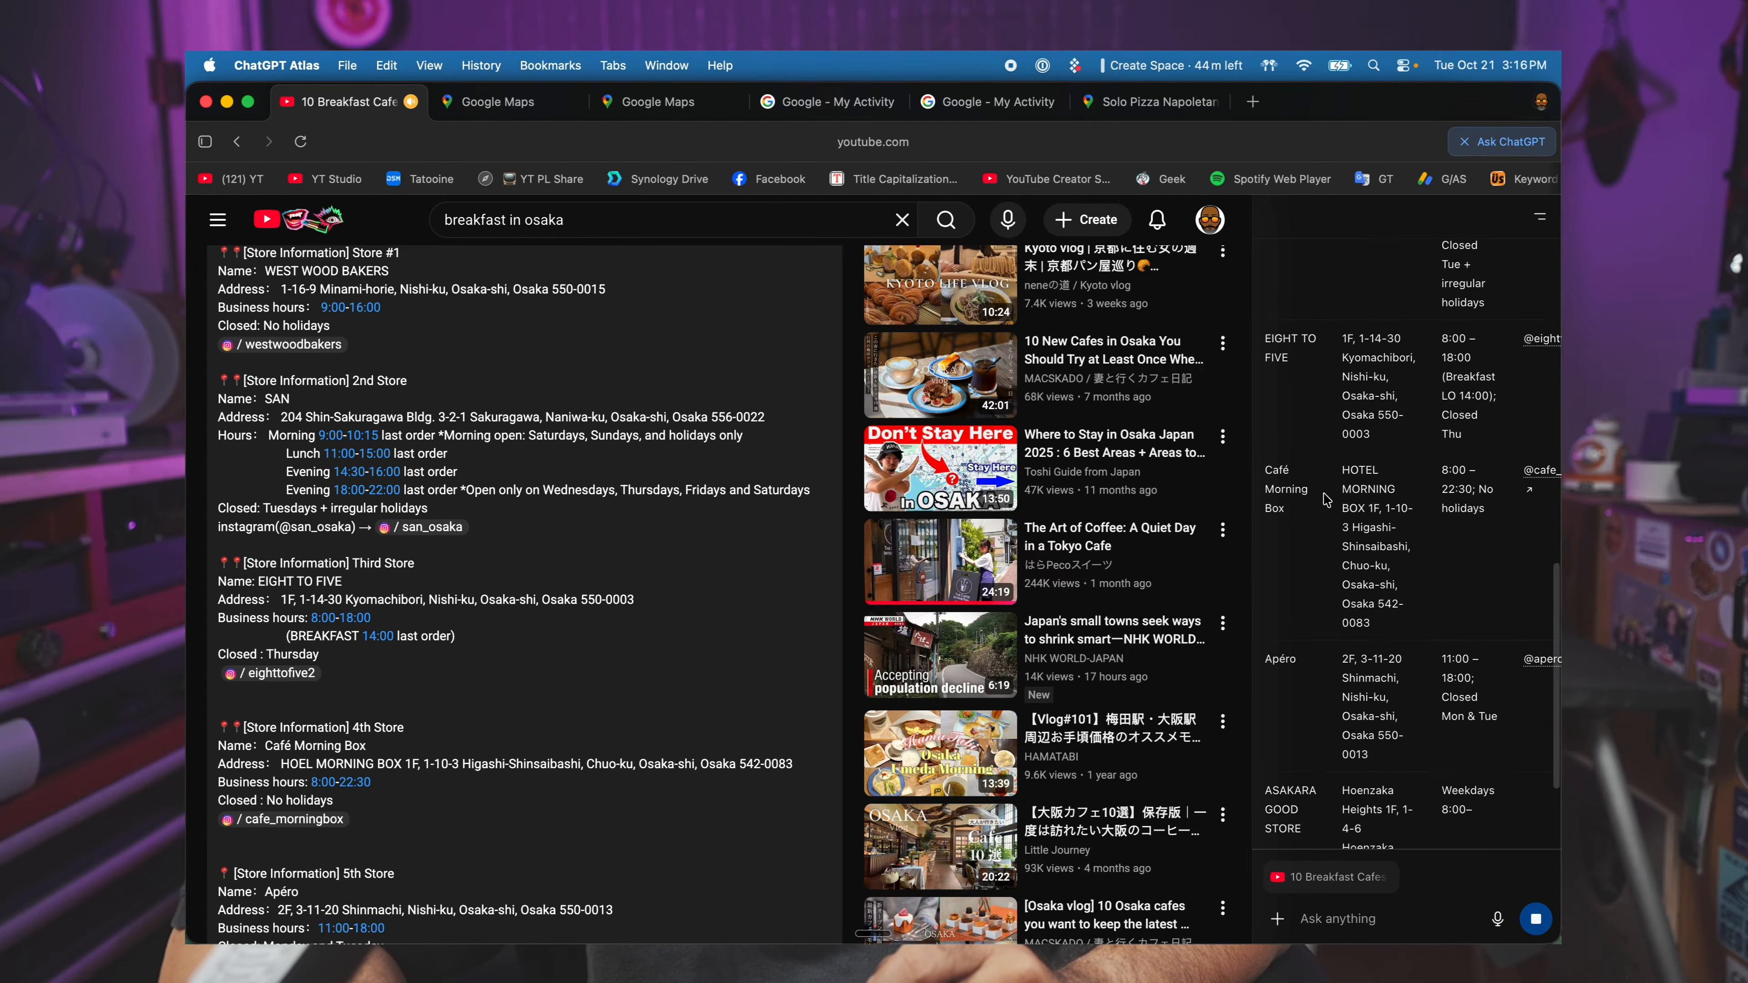
Accept ChatGPT's offer with "yes", and reply to the CSV download link with "I cannot download the file,".
type("yes")
key("Return")
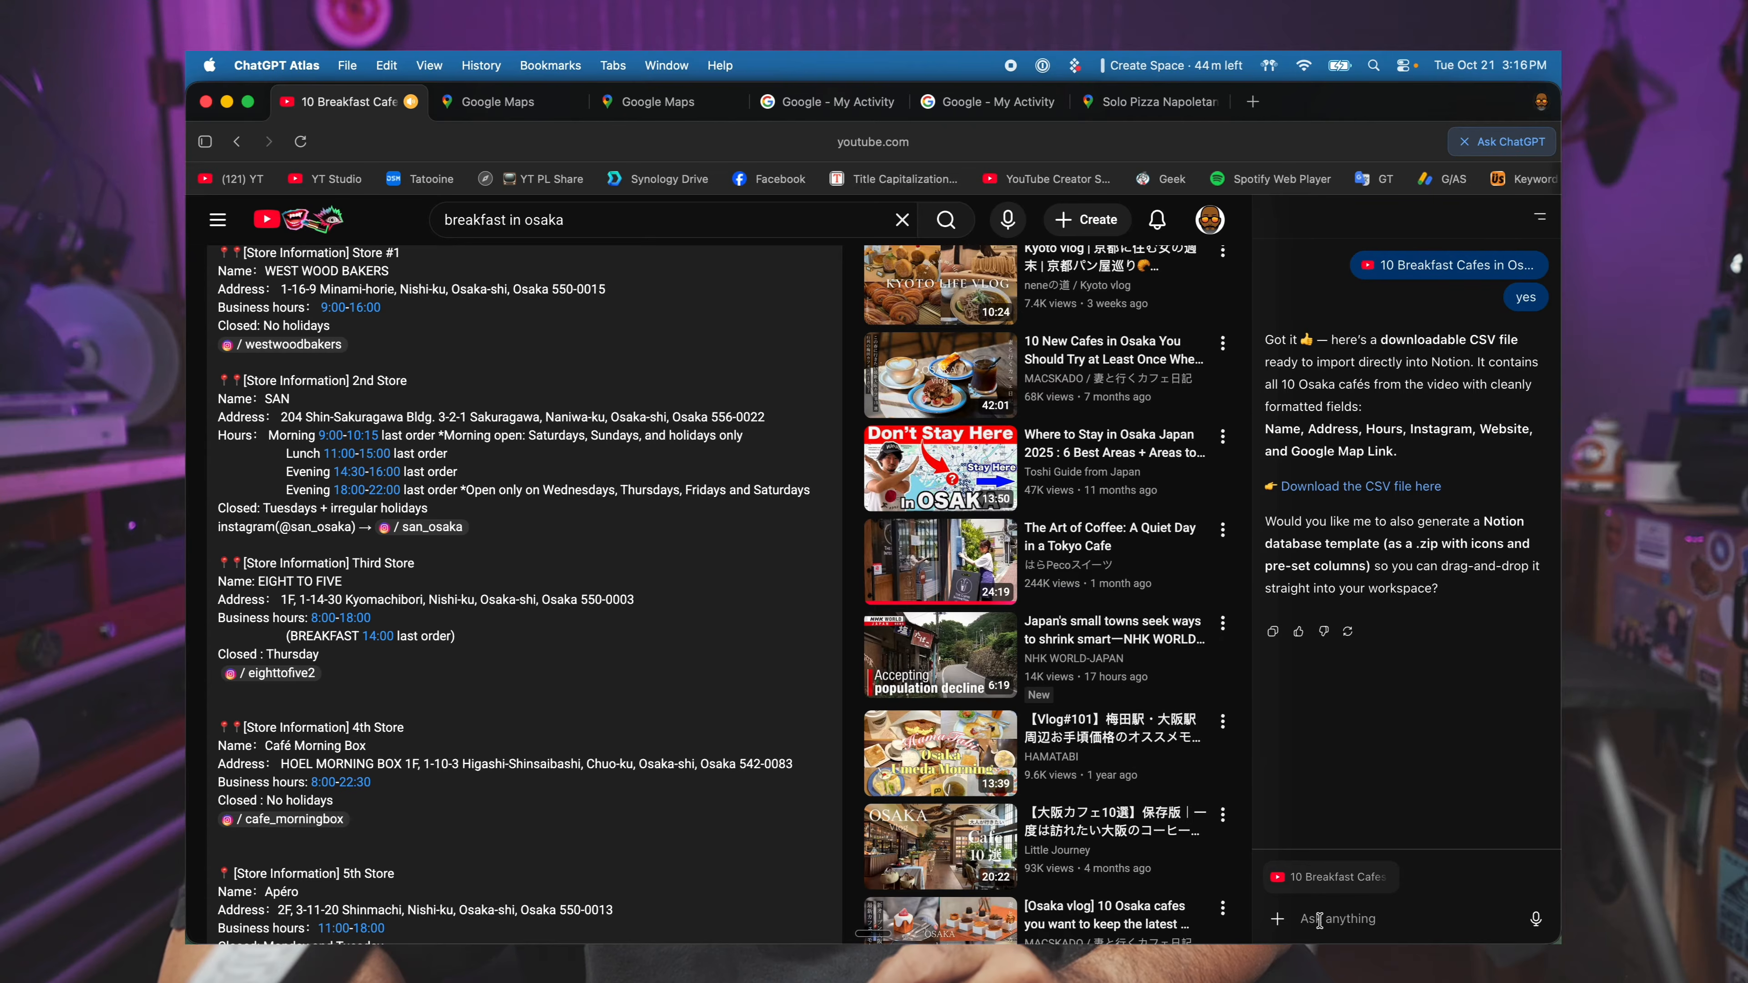
type("I cannot download the file,")
key("Return")
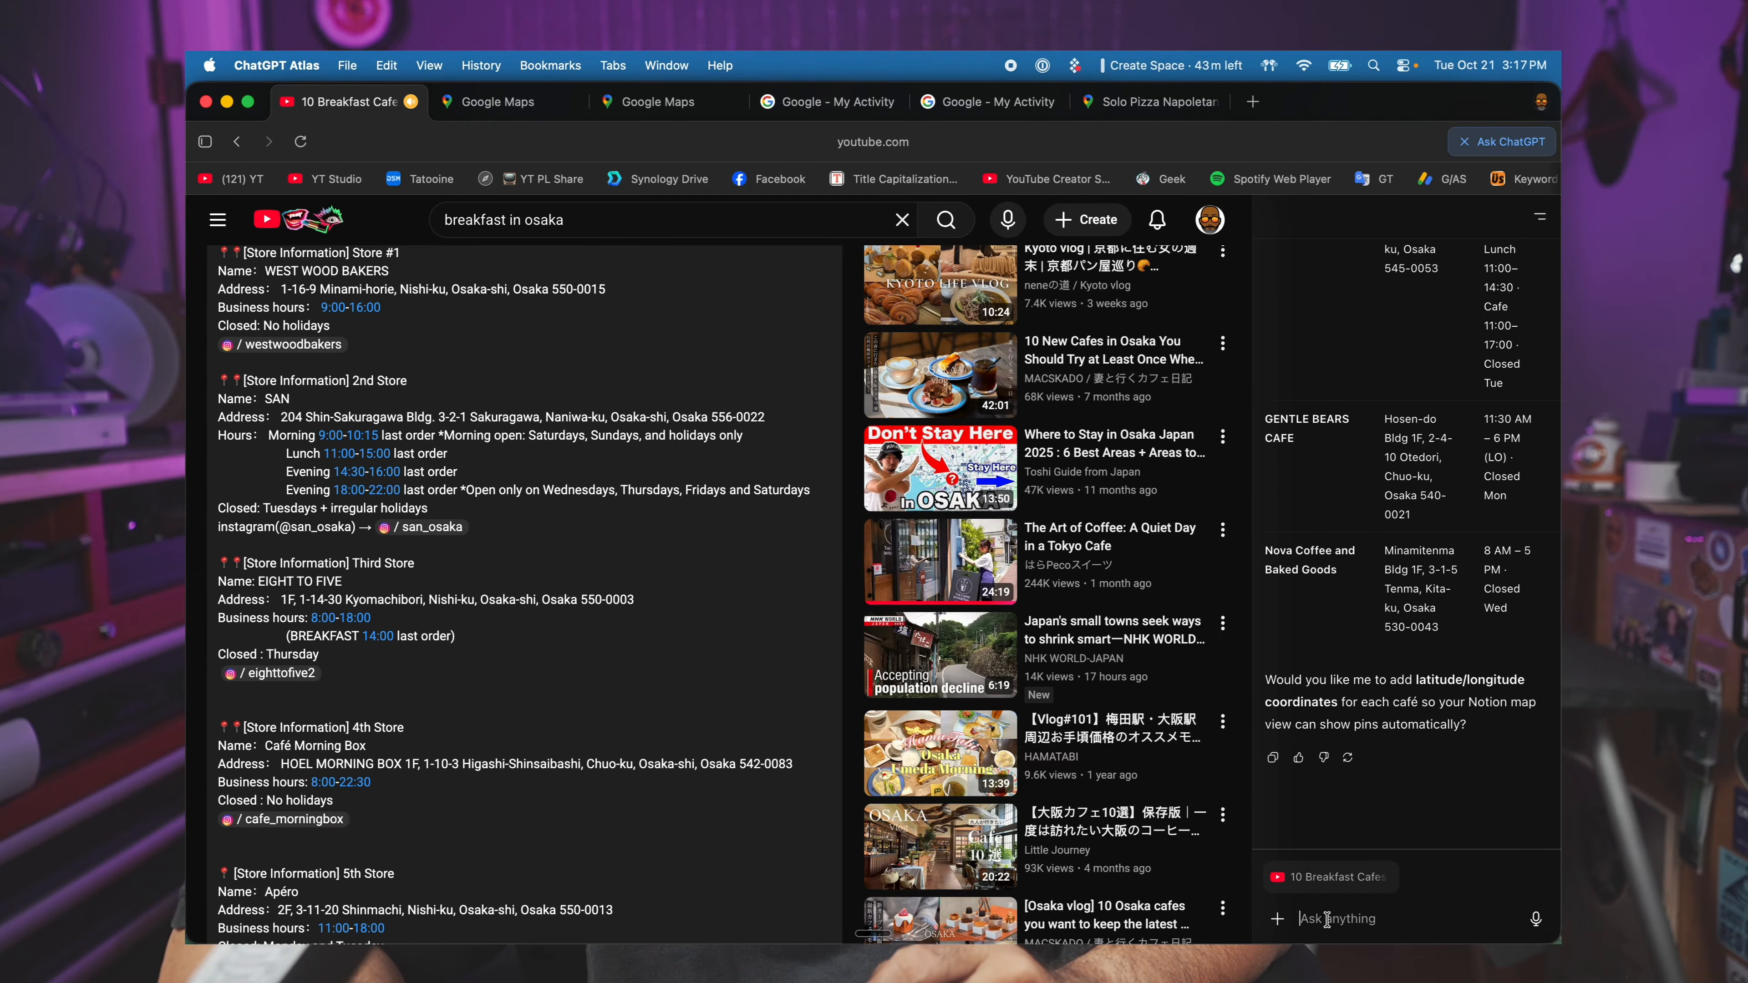
Answer the latitude/longitude coordinates question with "yes and maybe try creating a spreadsheet".
type("yes and maybe try creating a spreadsheet")
key("Return")
scroll(701, 634, "up", 3)
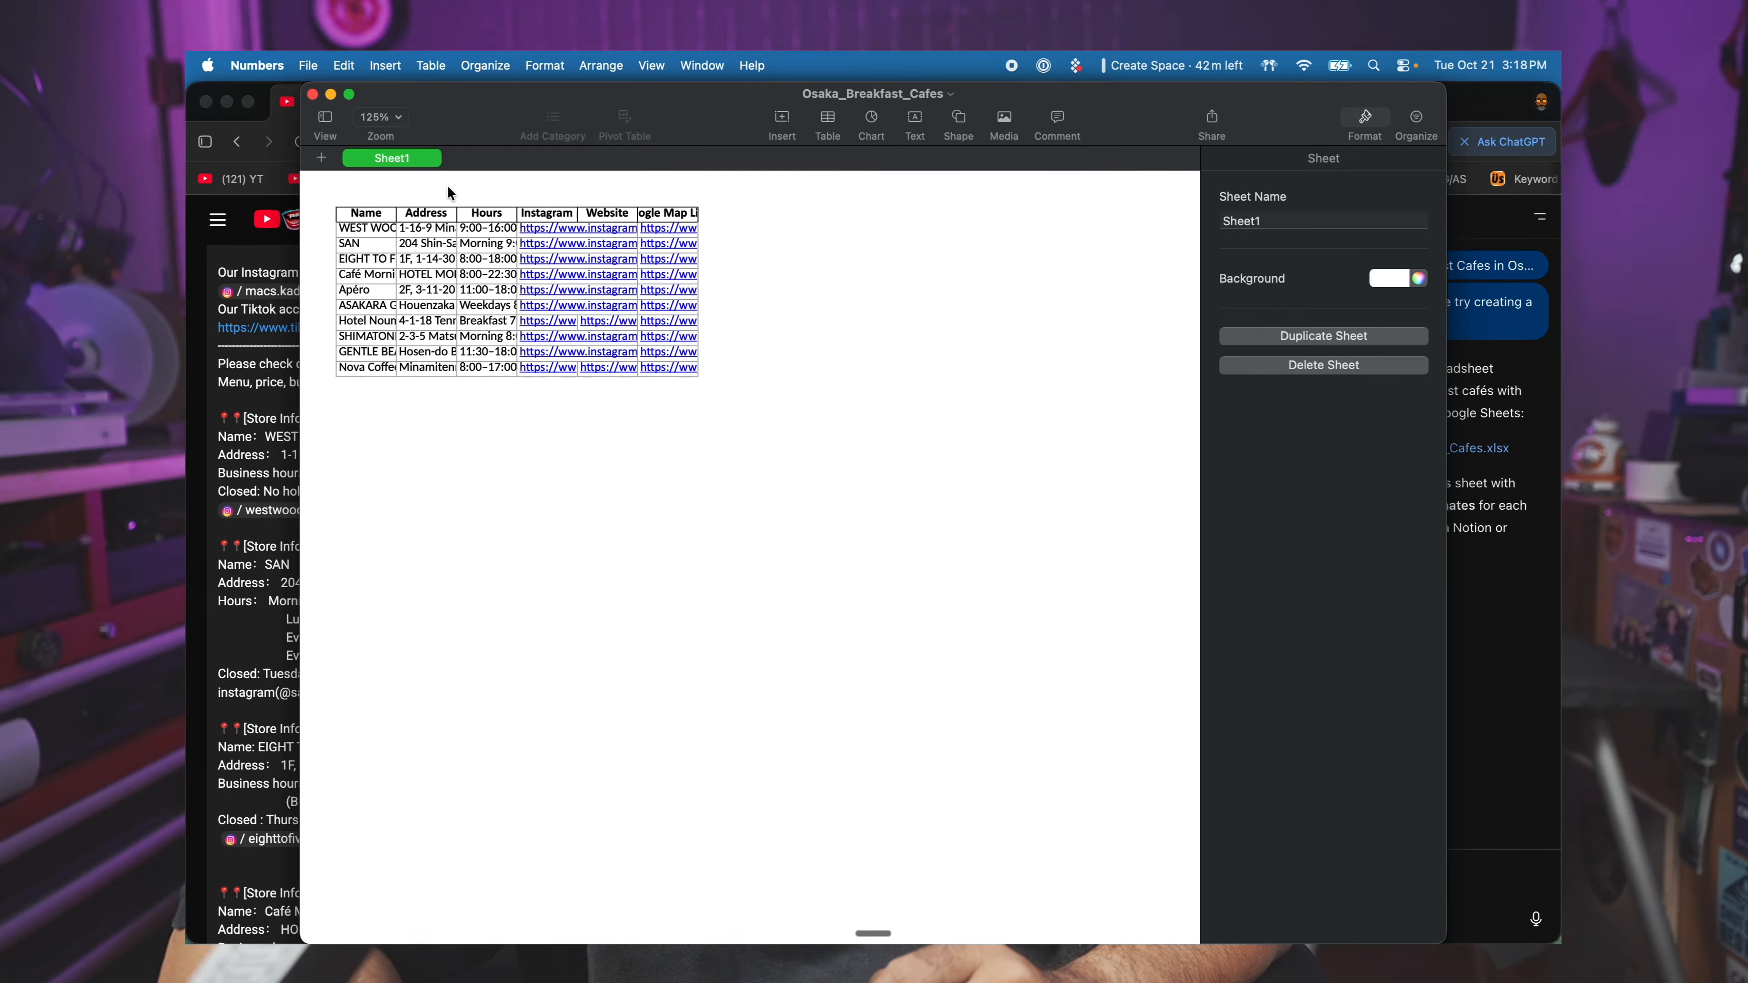
Fit the Address column's width to its contents in the Osaka_Breakfast_Cafes spreadsheet.
left_click(679, 243)
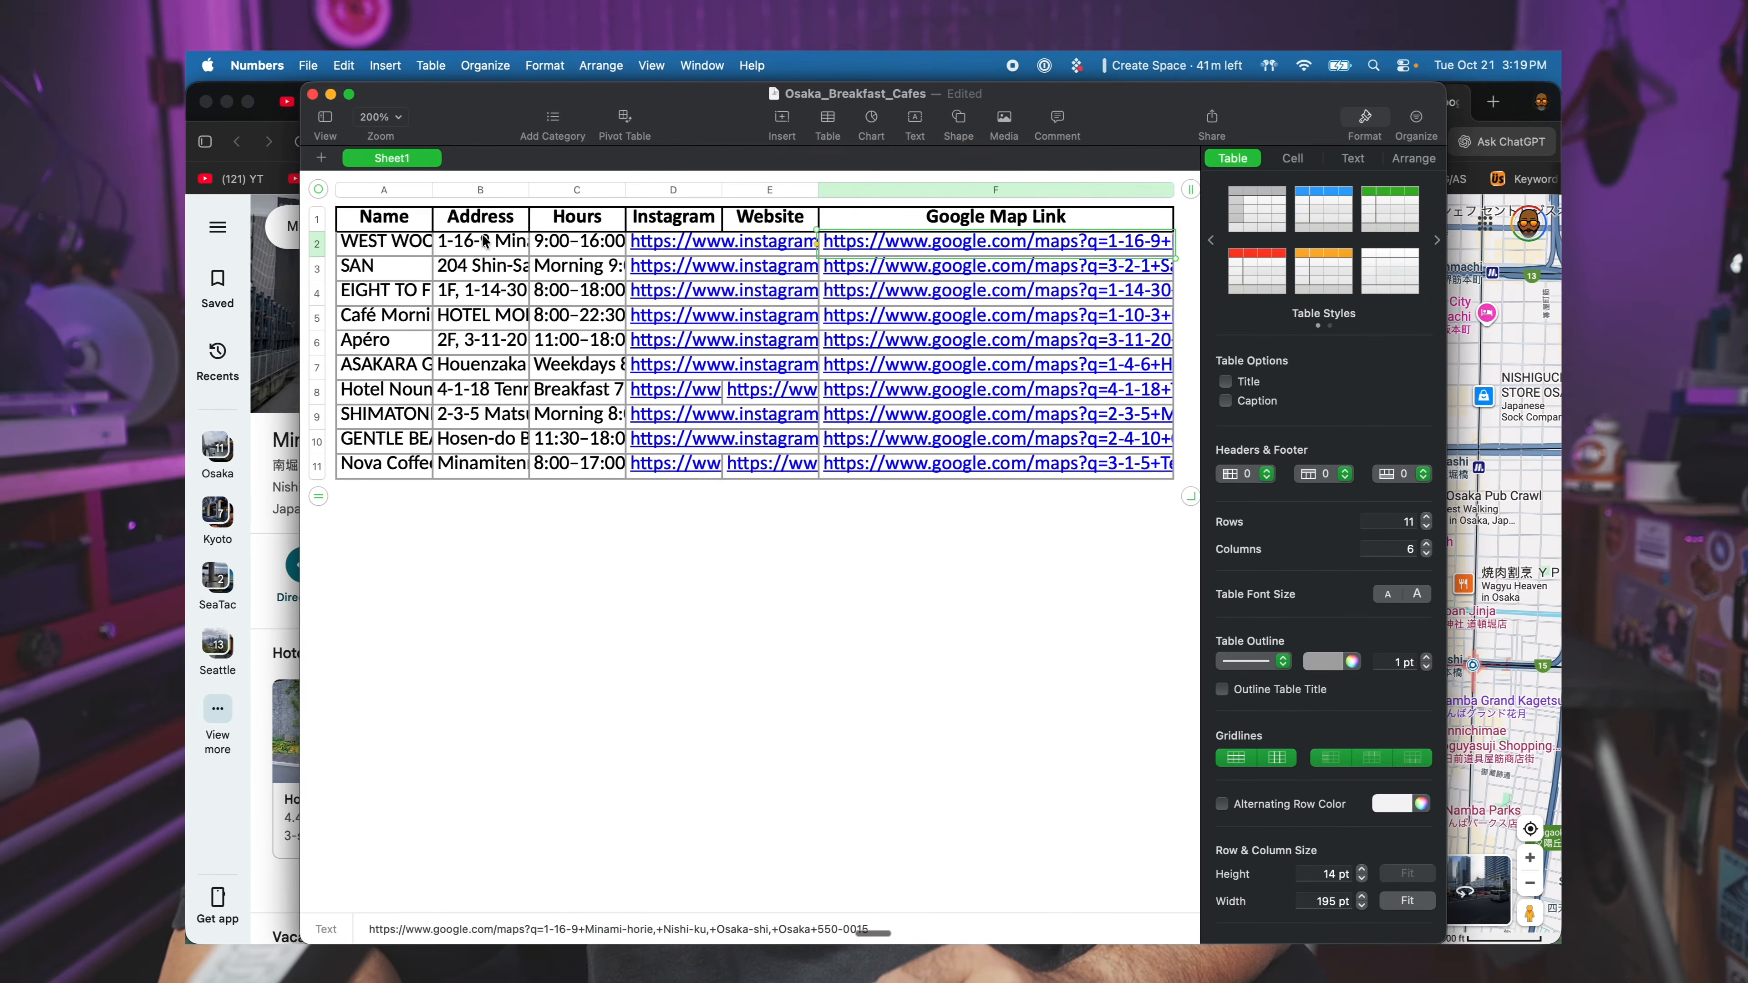
left_click(482, 238)
double_click(527, 189)
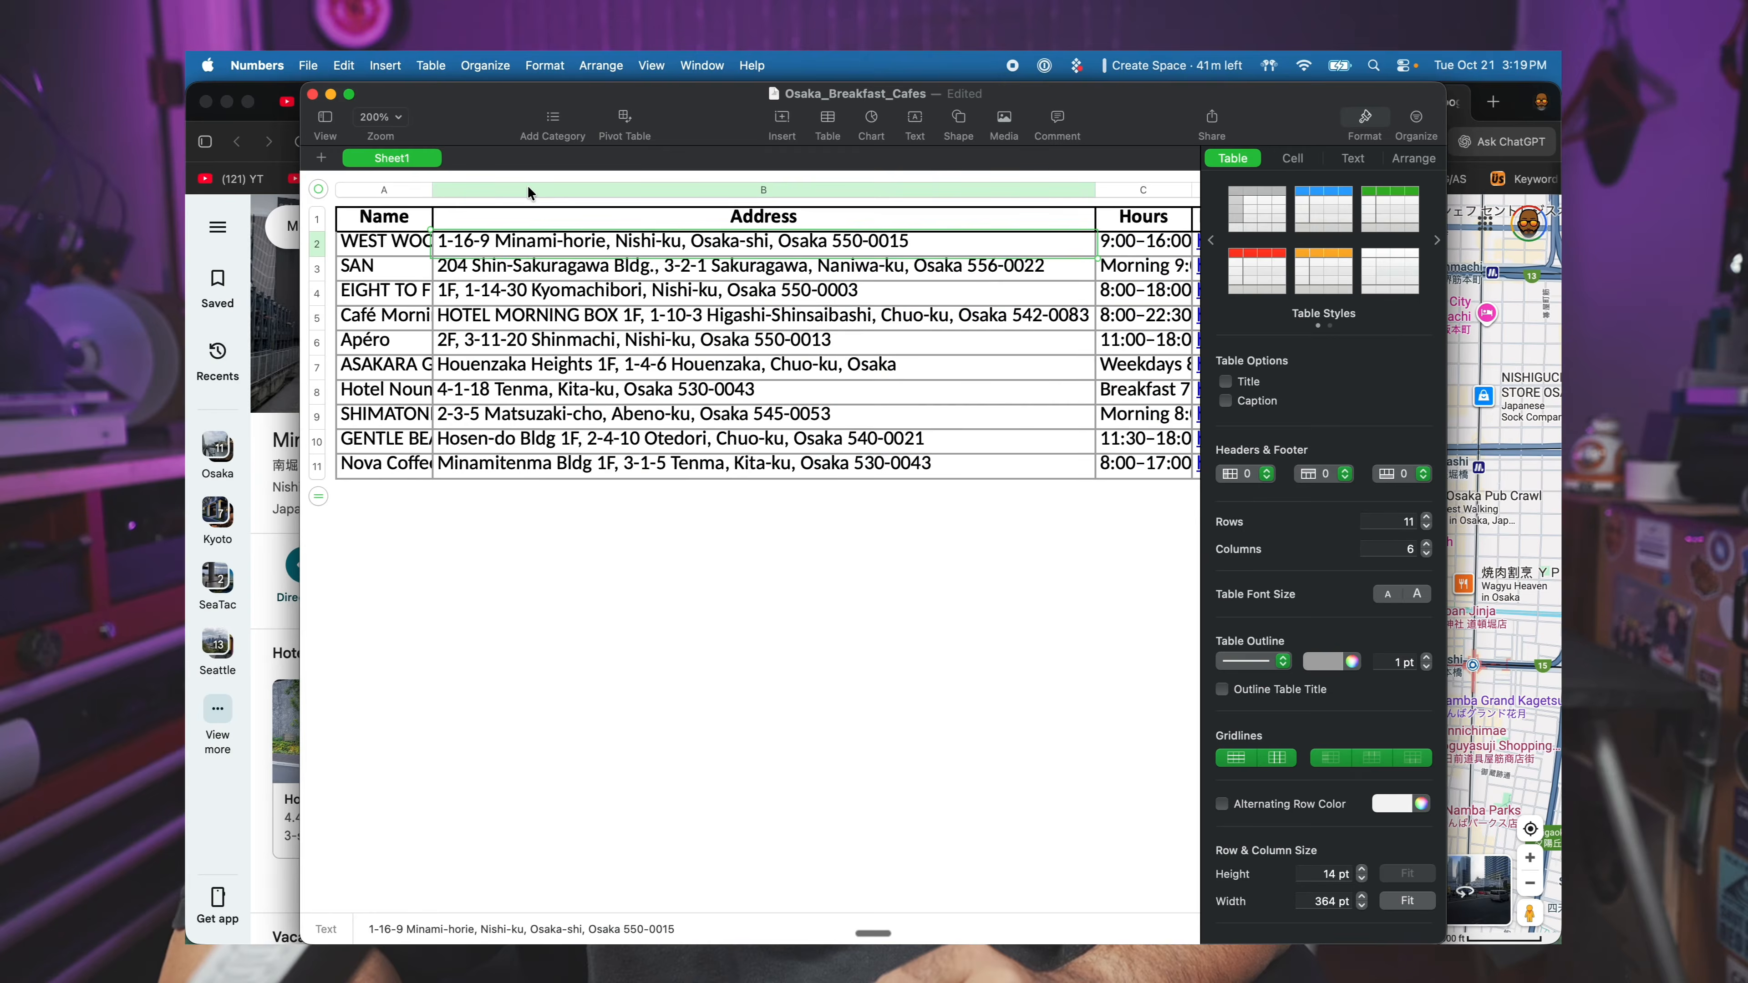
scroll(875, 239, "right", 10)
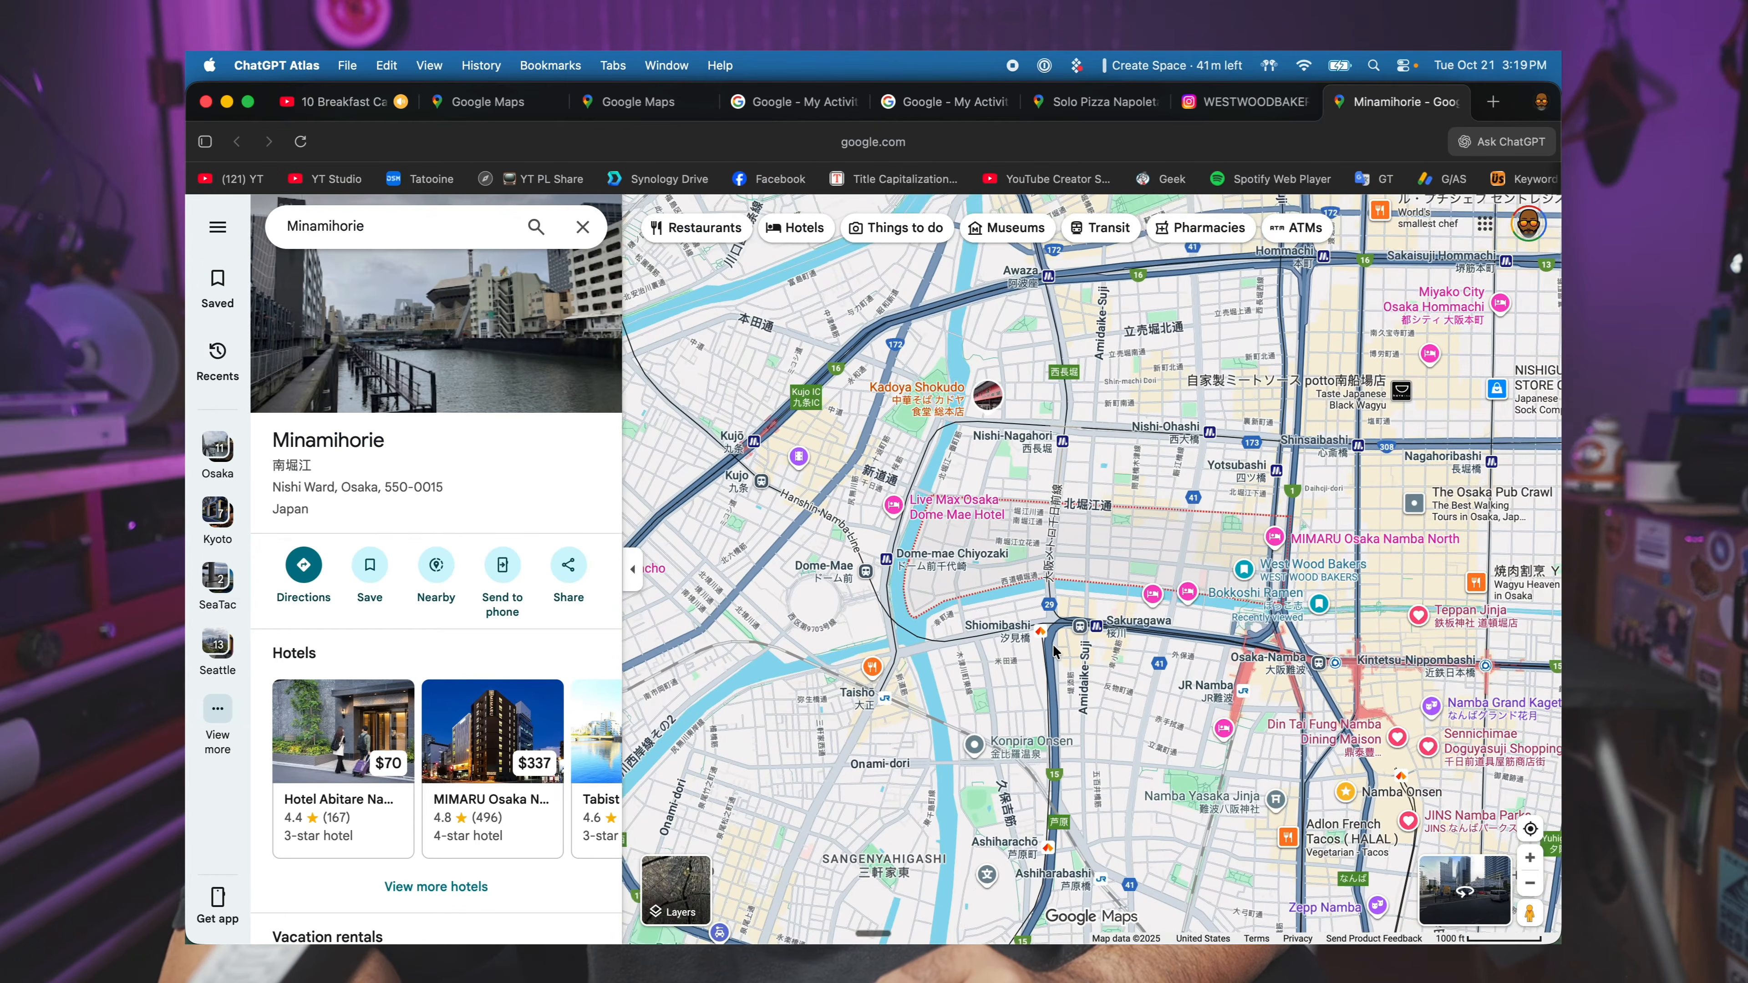
Examine where West Wood Bakers is located on the Google Maps view of Minamihorie.
scroll(1342, 550, "up", 5)
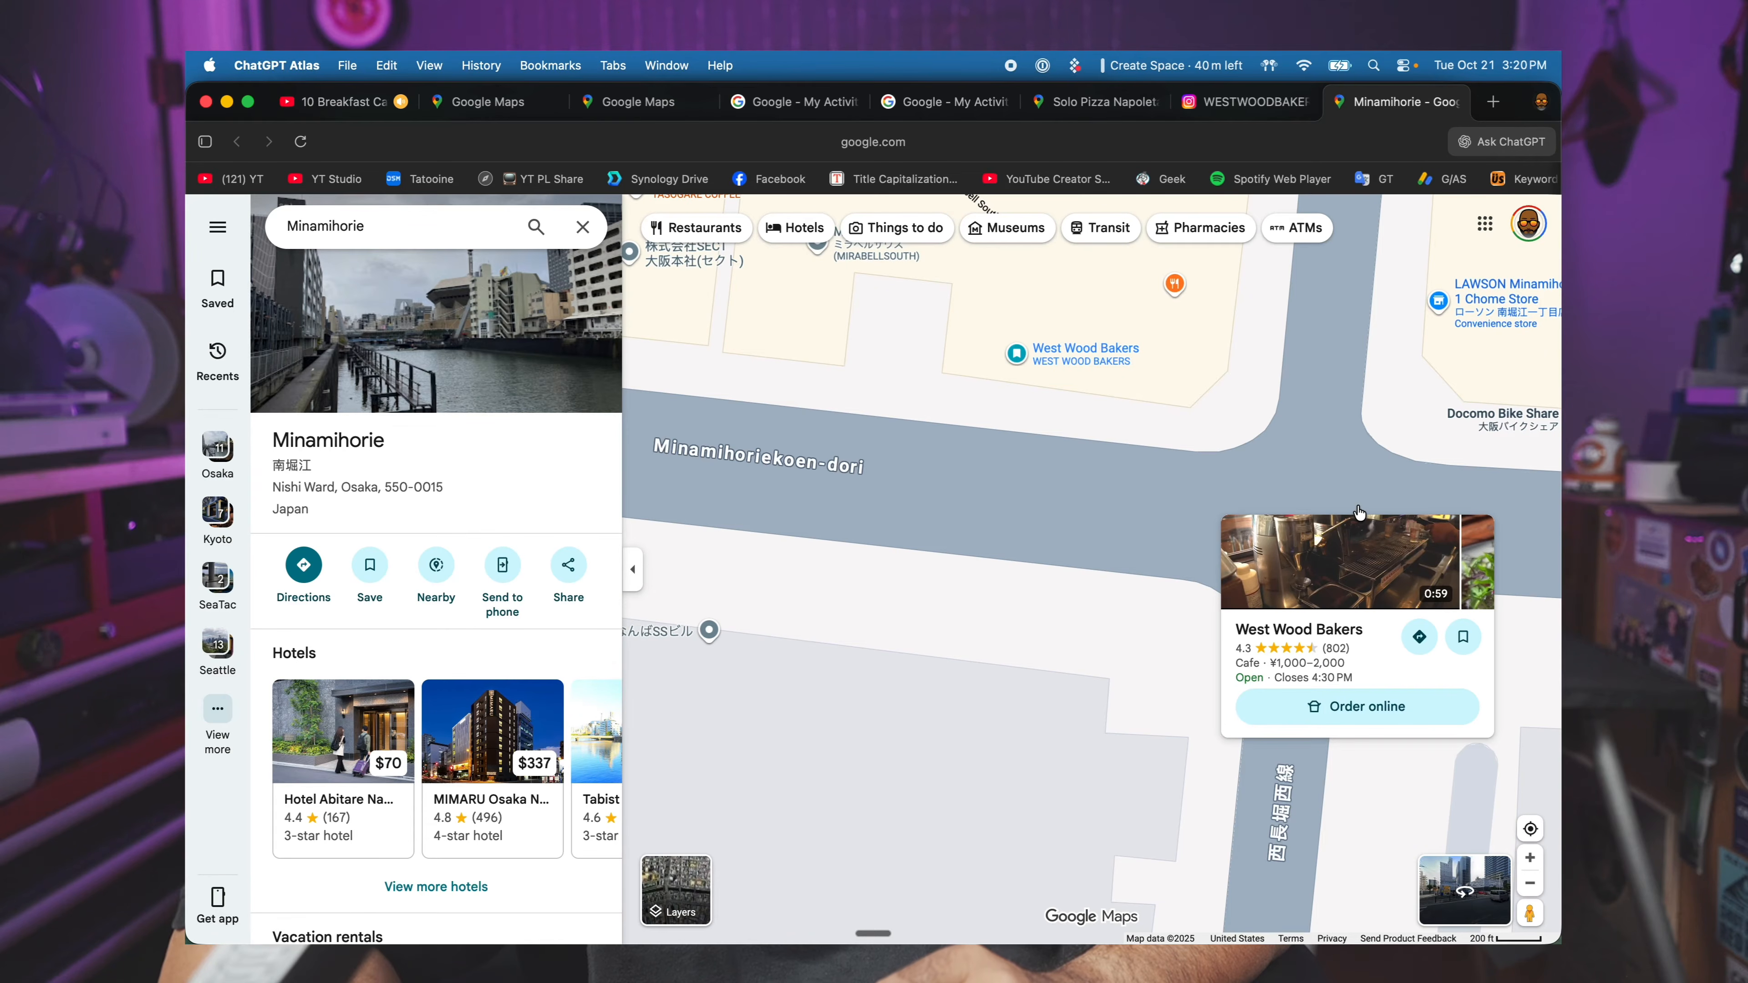
scroll(1307, 551, "down", 5)
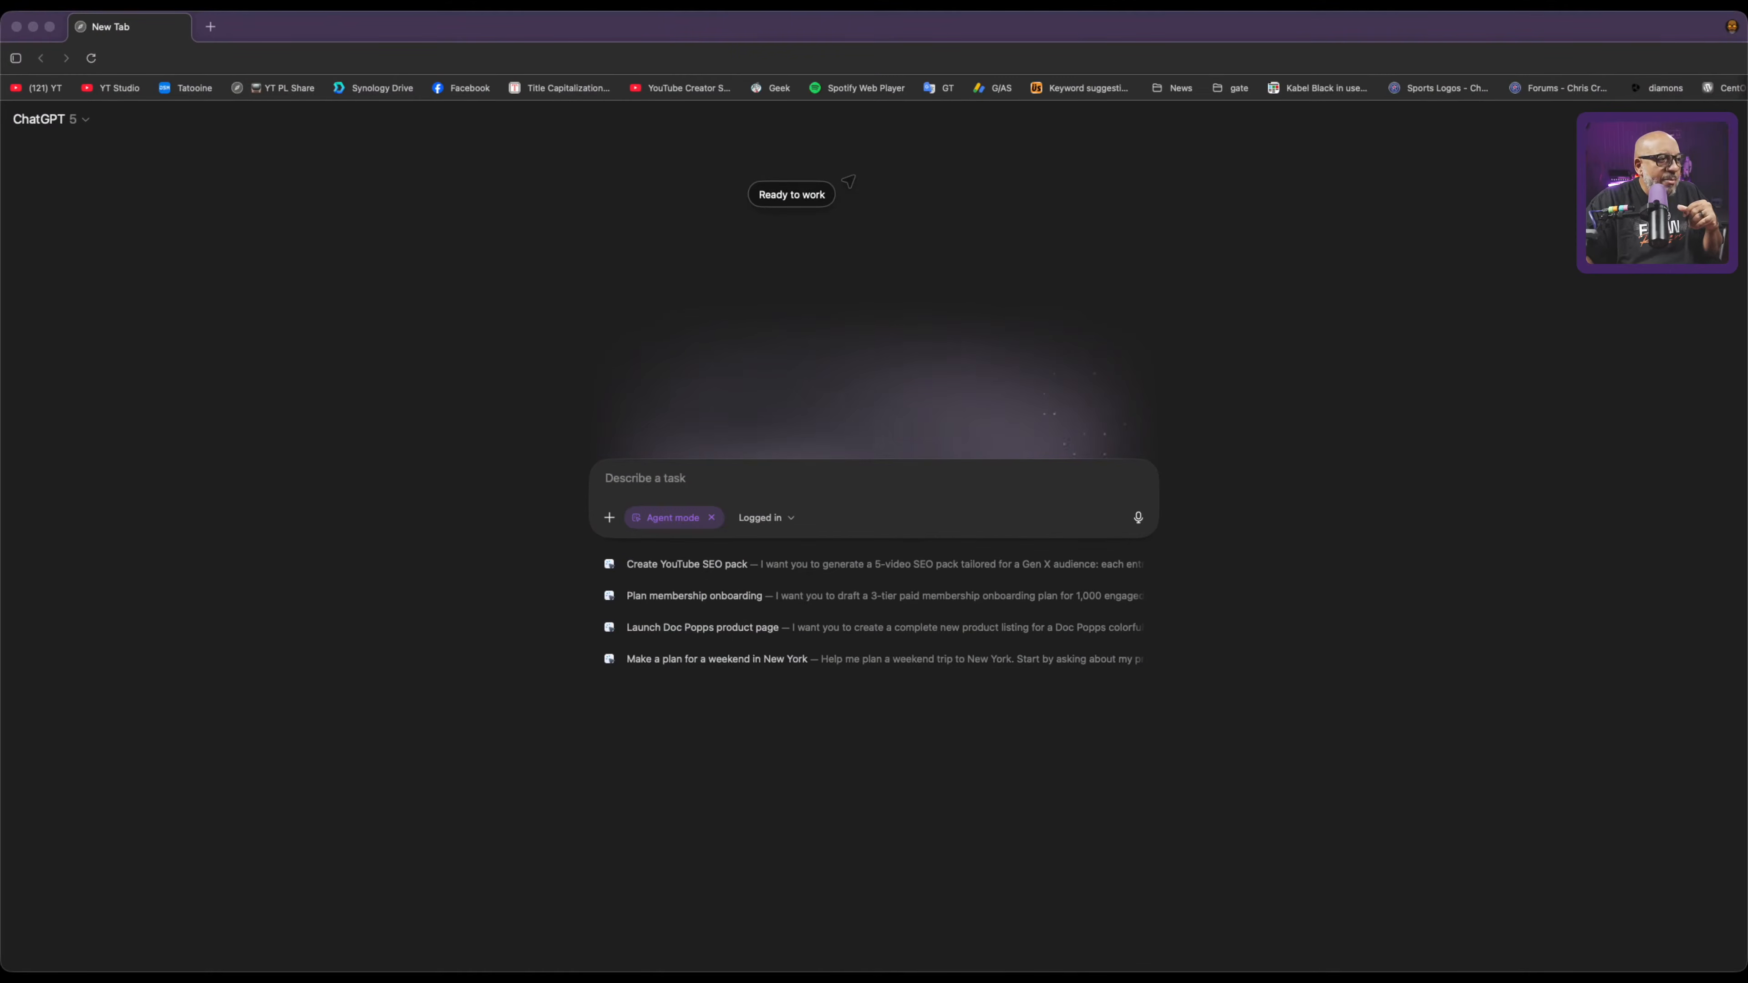
Request Notion AI study materials covering agent setup and multi-agent switching for writing, content creating and travel planning, and start Agent mode logged in.
left_click(711, 480)
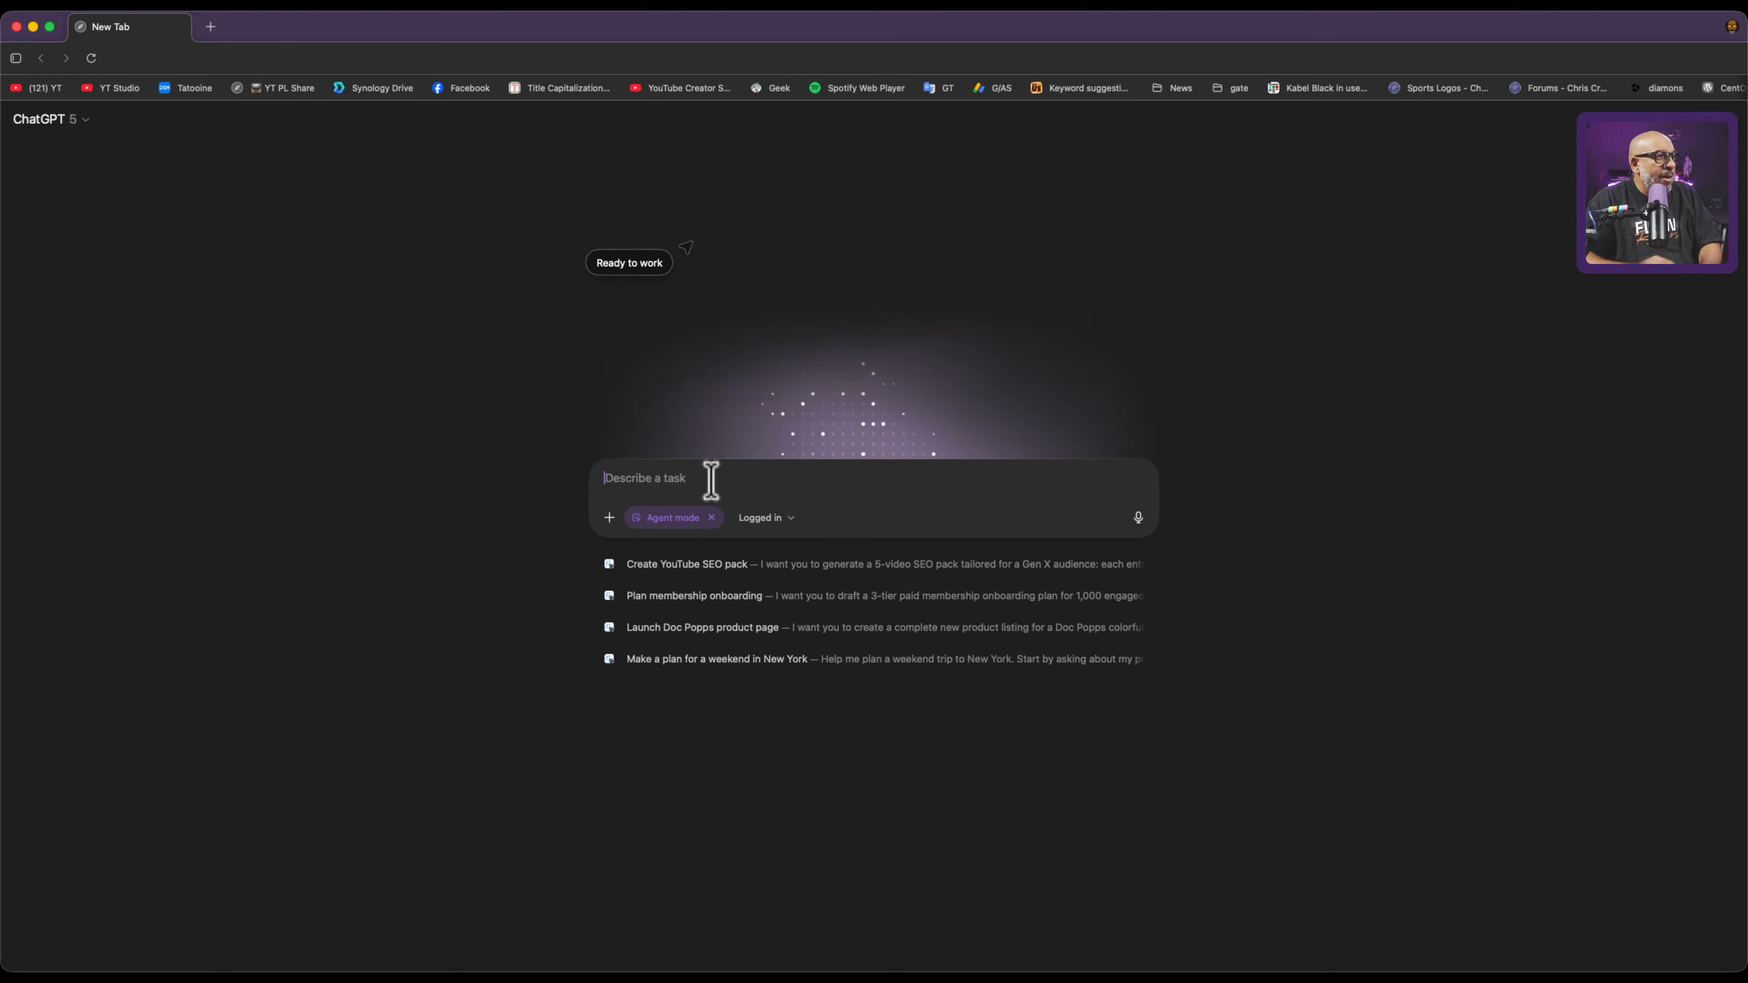
type("I'm really diving into learning how to use Notion AI. Do a quick crawl around the web and find me a bunch of study materials that I can use to get started with Notion AI.  The most important thing I'm looking for is how to properly set up the agents for effective use and how to do multi-agent switching so I can use one agent for writing, one agent for my content creating, and maybe one agent for my travel planning.")
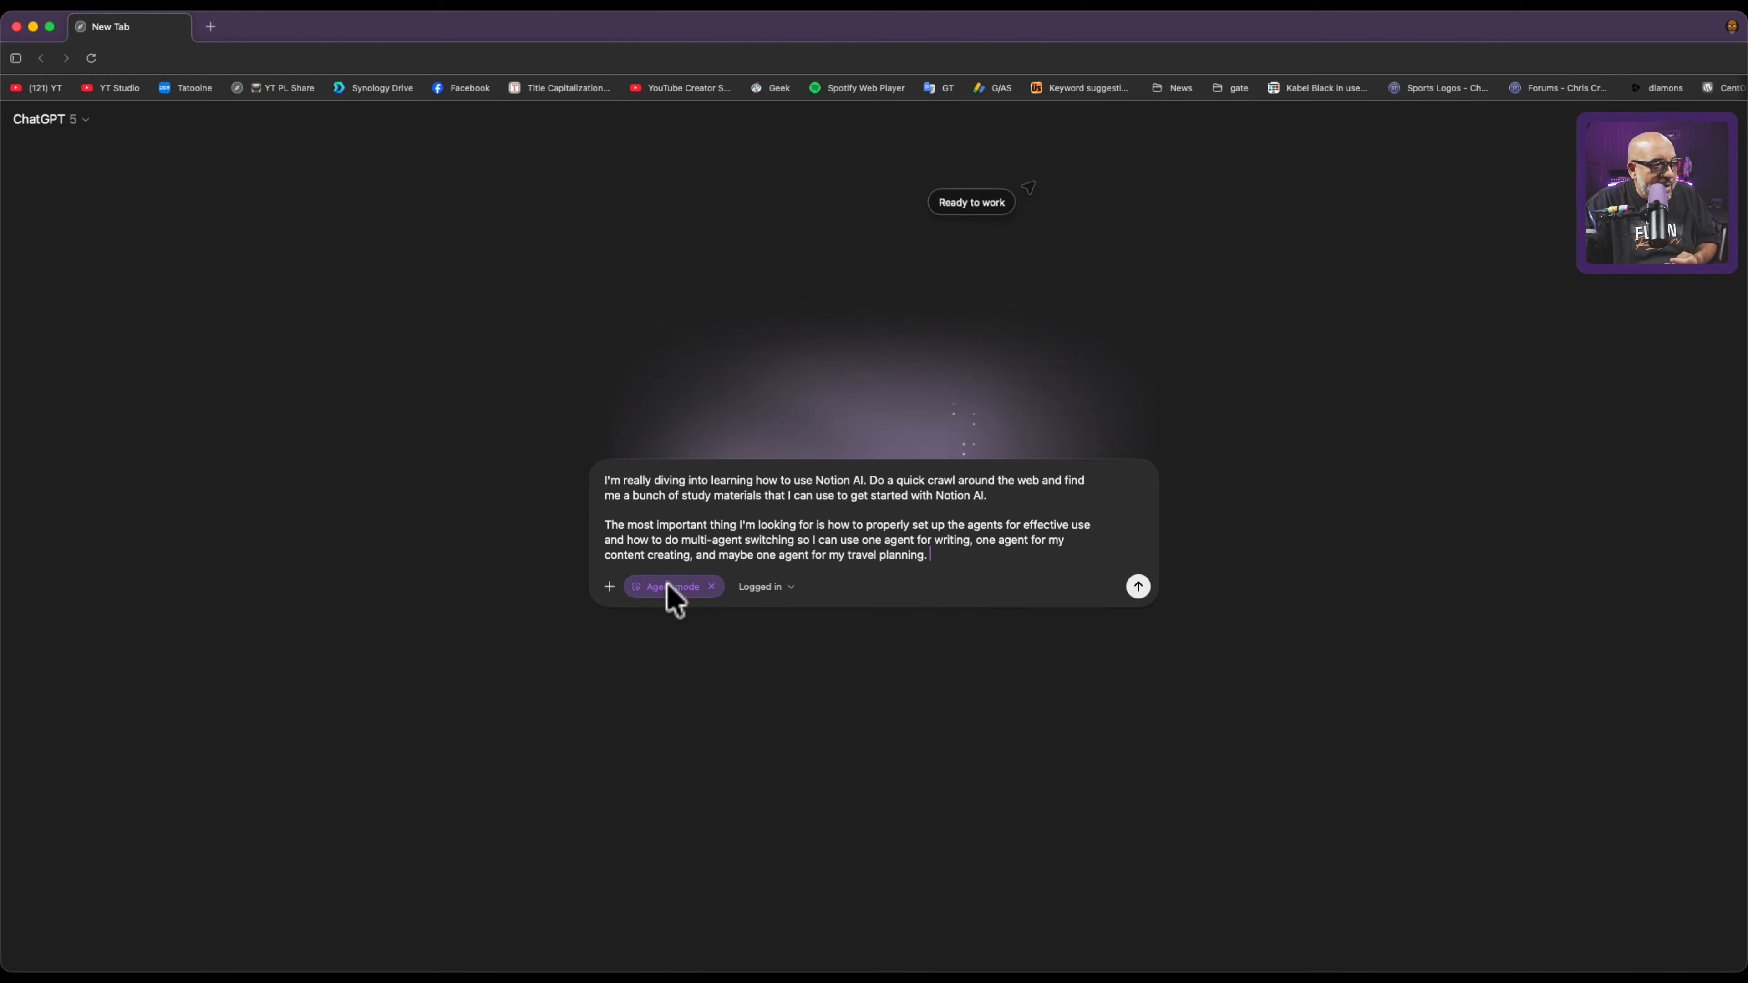
left_click(1139, 587)
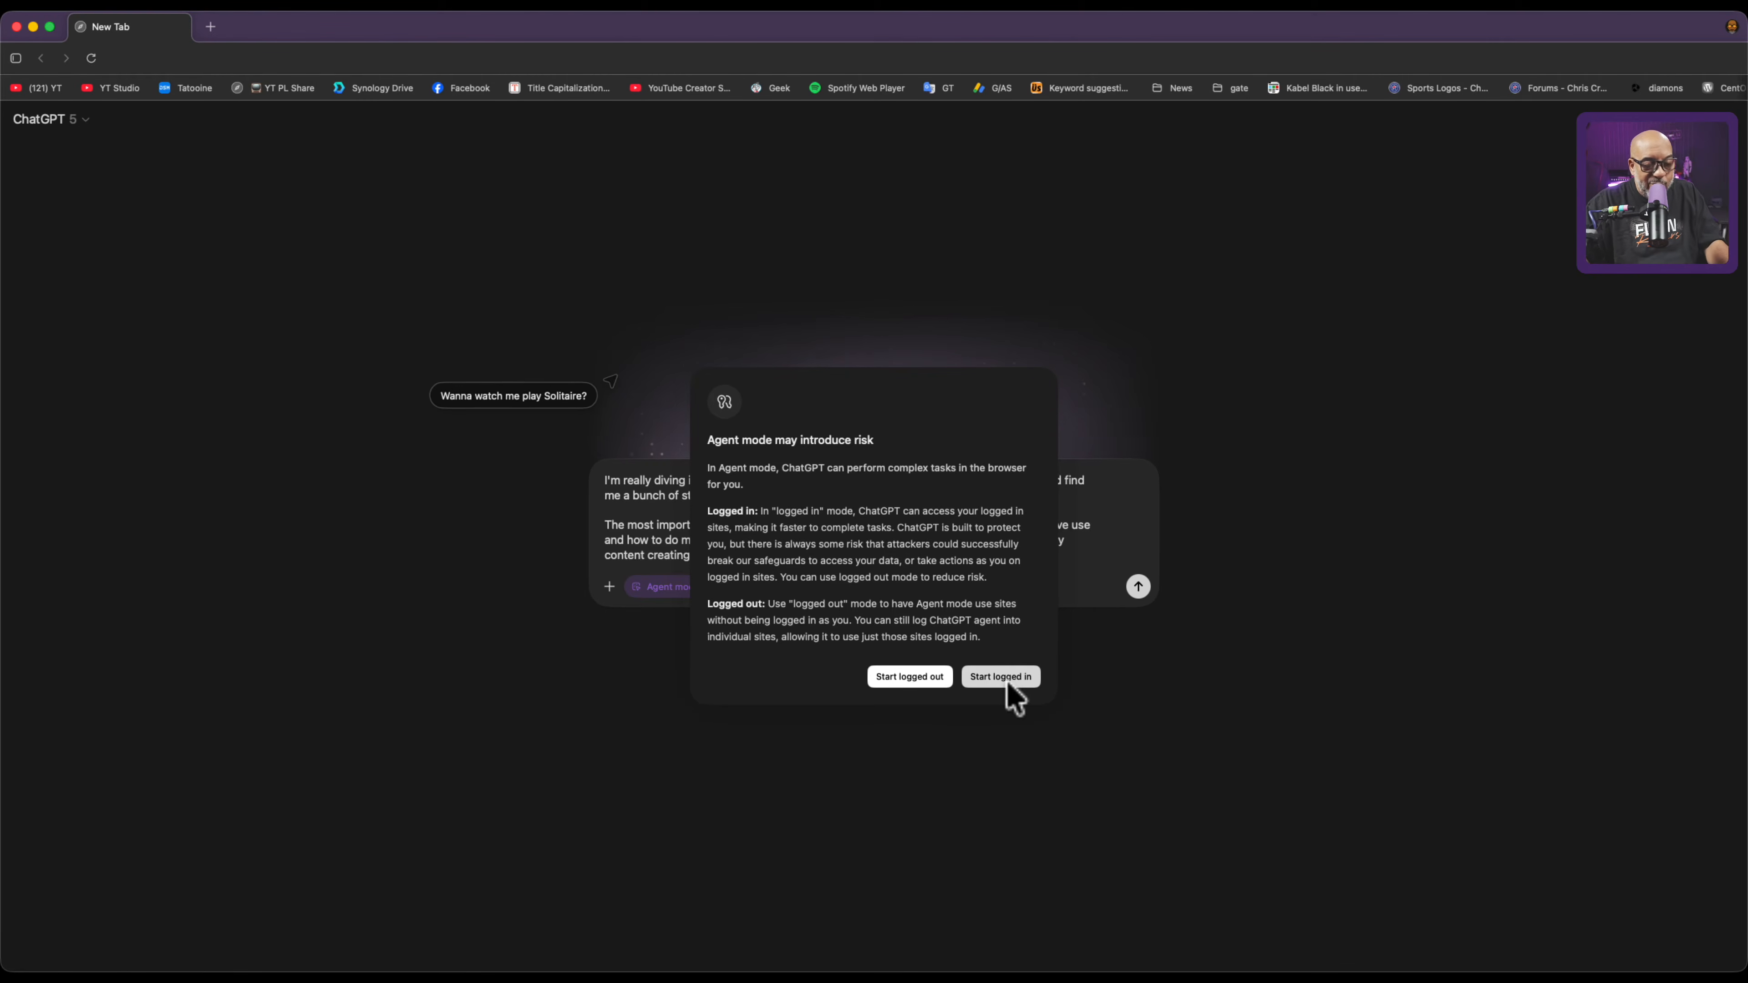
left_click(1006, 681)
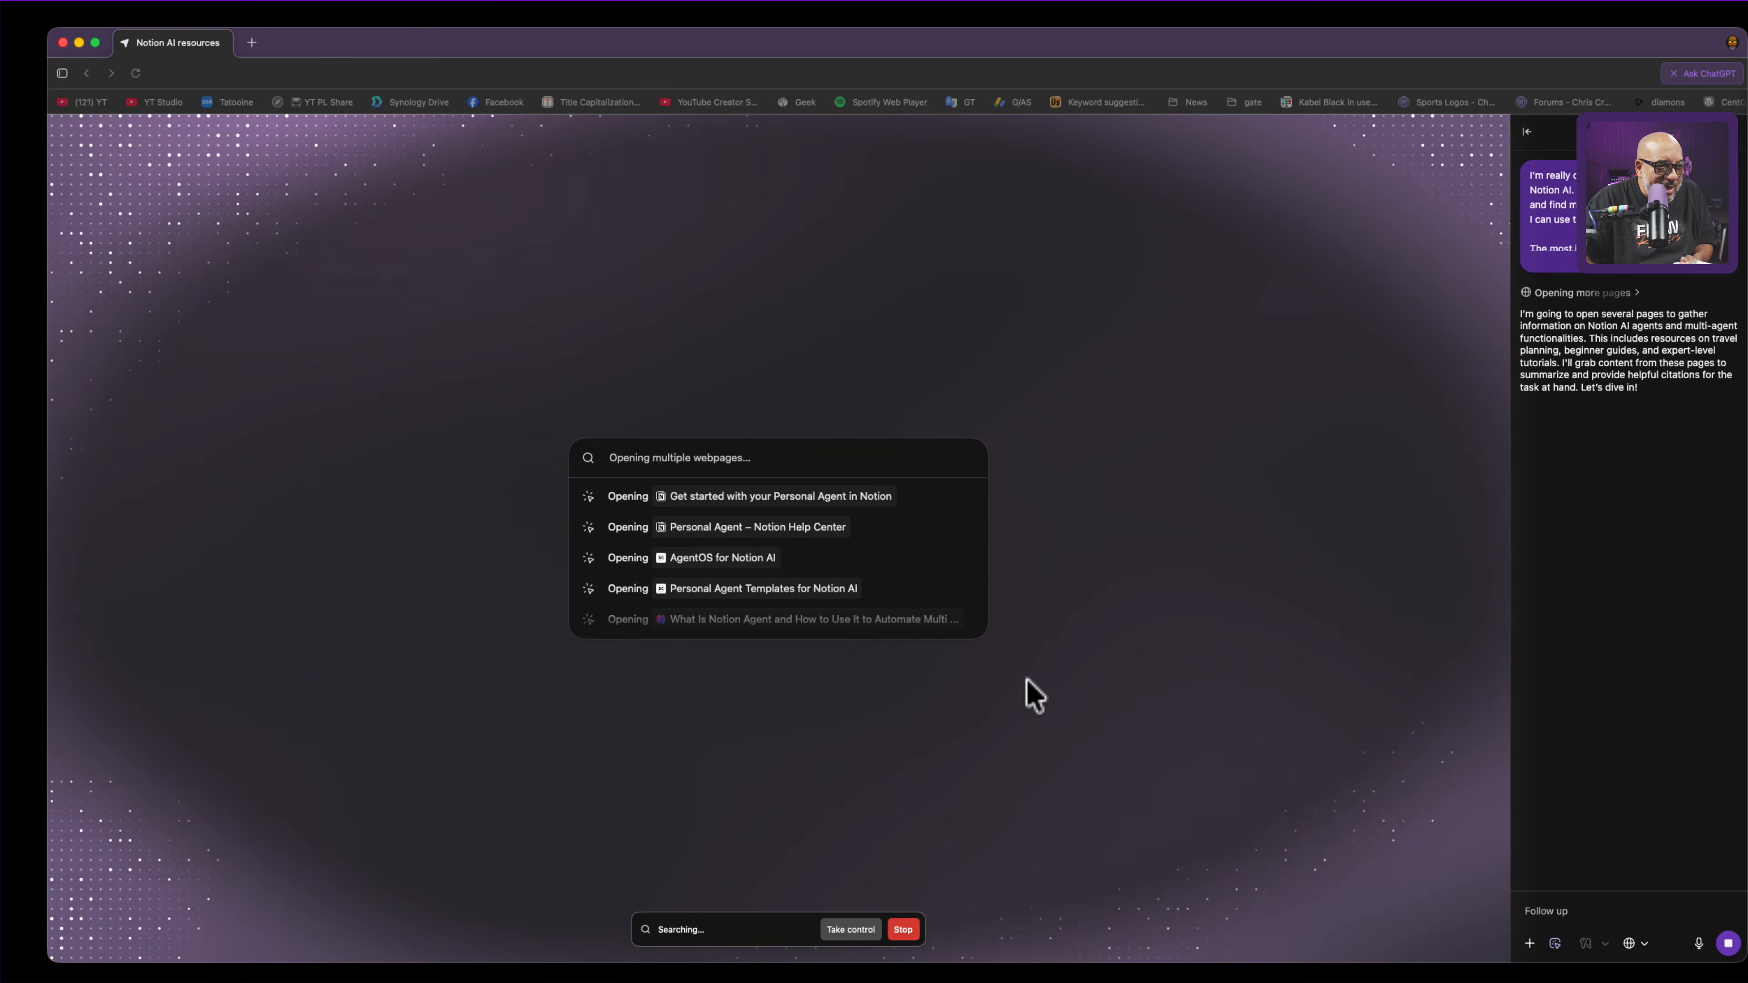
left_click(1153, 6)
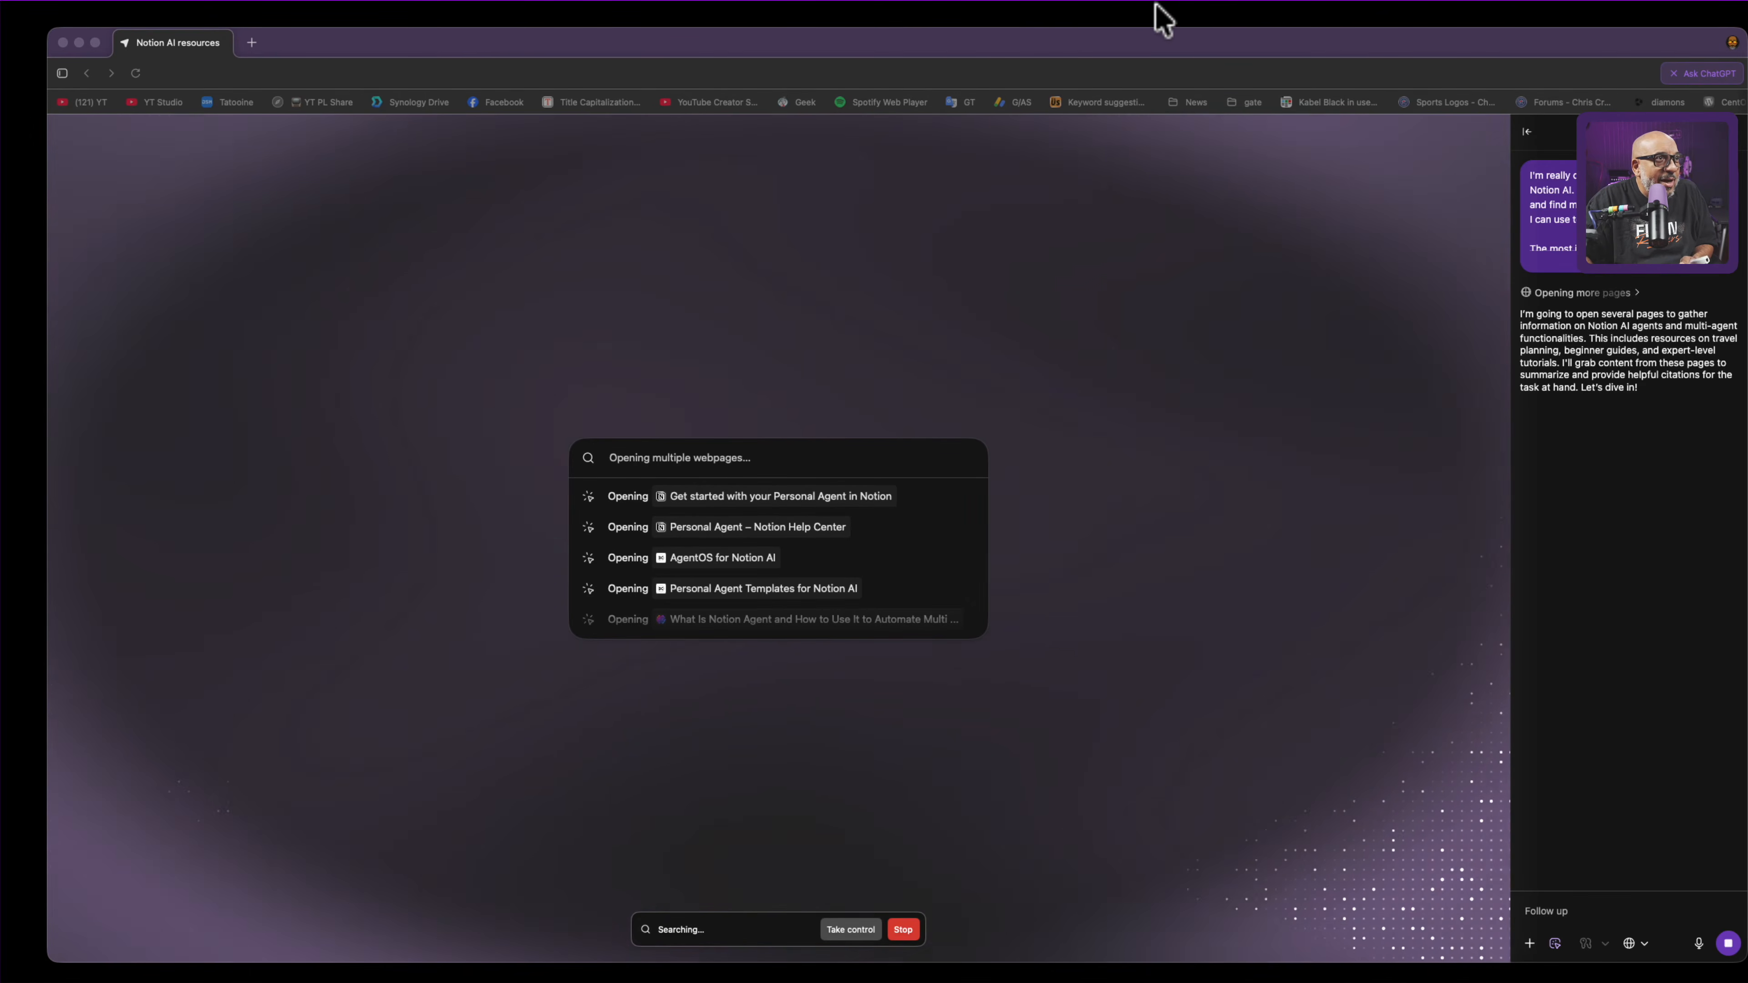
left_click(1155, 7)
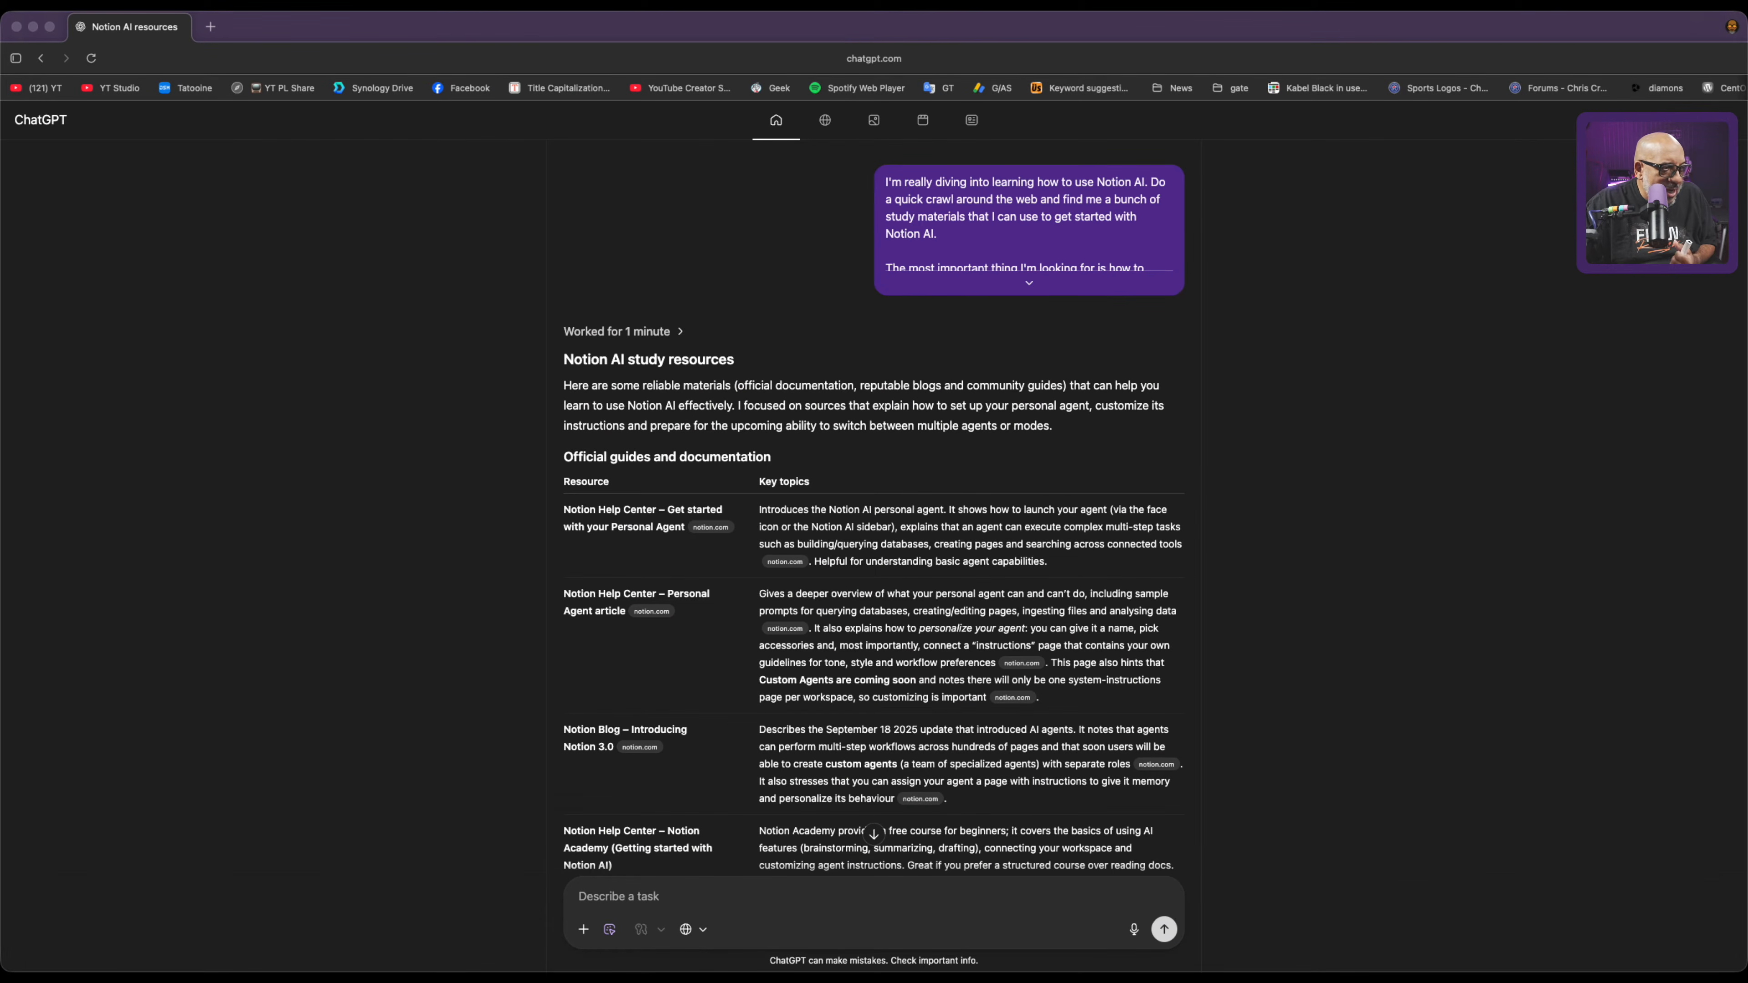
Examine the Notion AI study resources, from the official guides to the in-depth articles and community resources.
left_click(1338, 881)
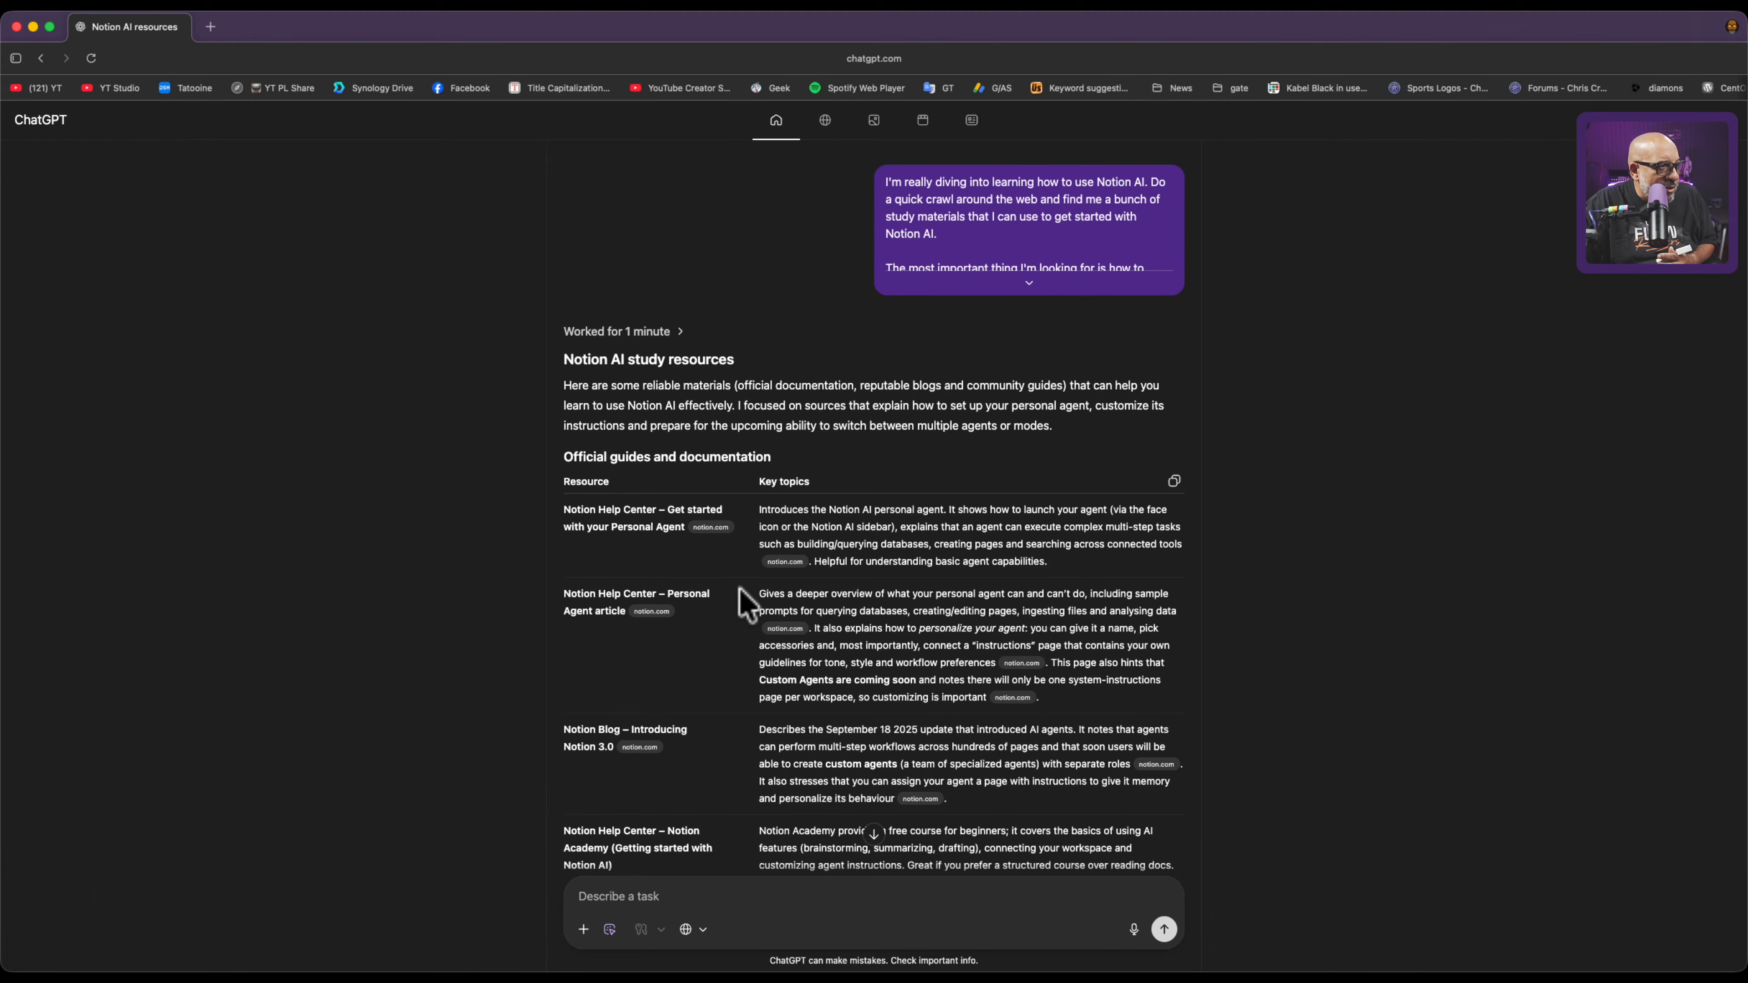
scroll(741, 601, "down", 2)
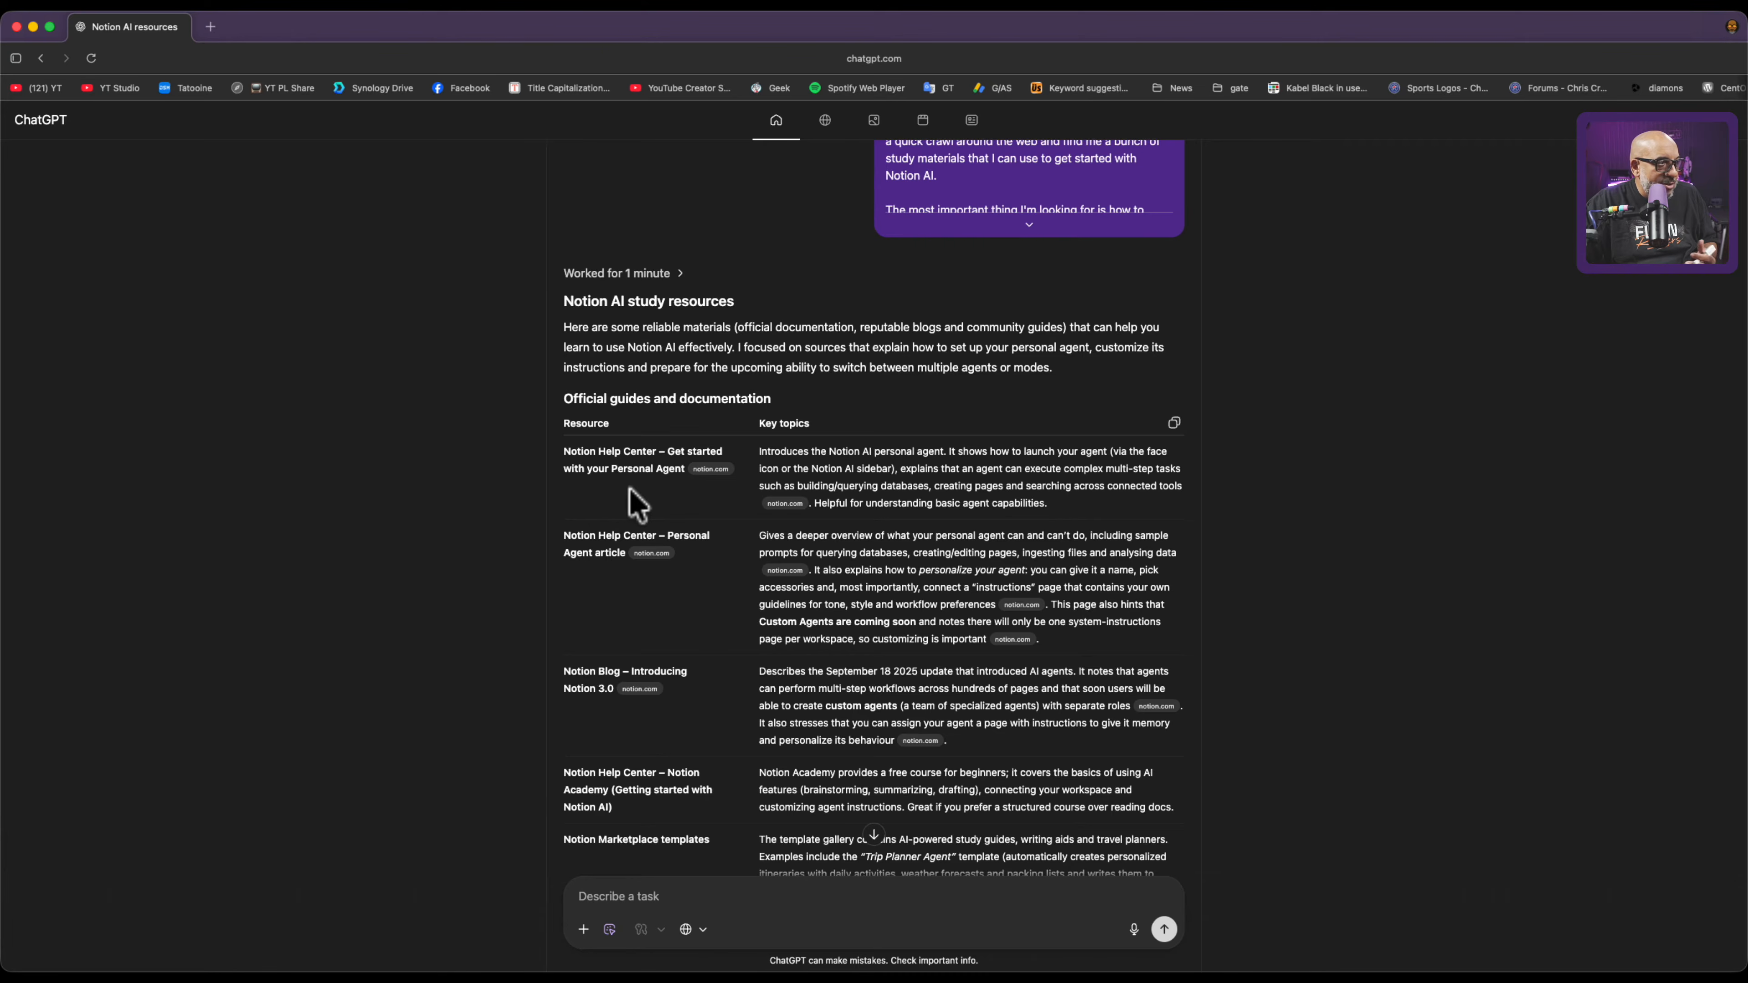
scroll(636, 502, "down", 1)
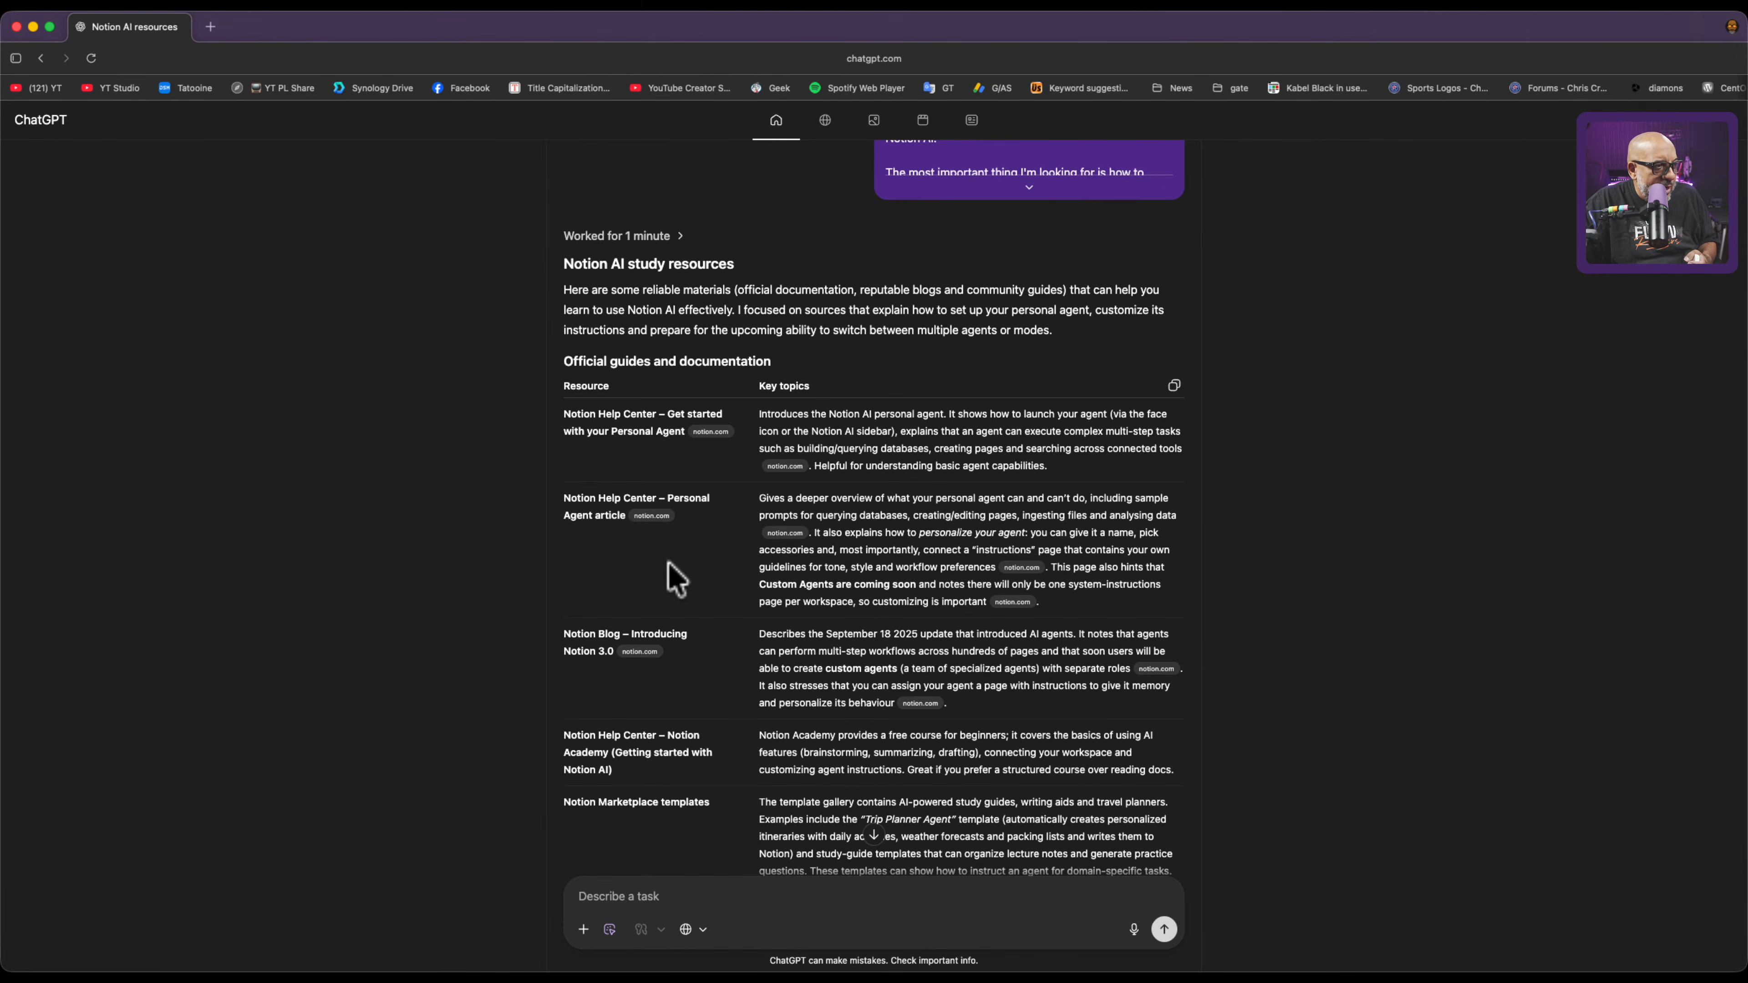
scroll(669, 563, "down", 3)
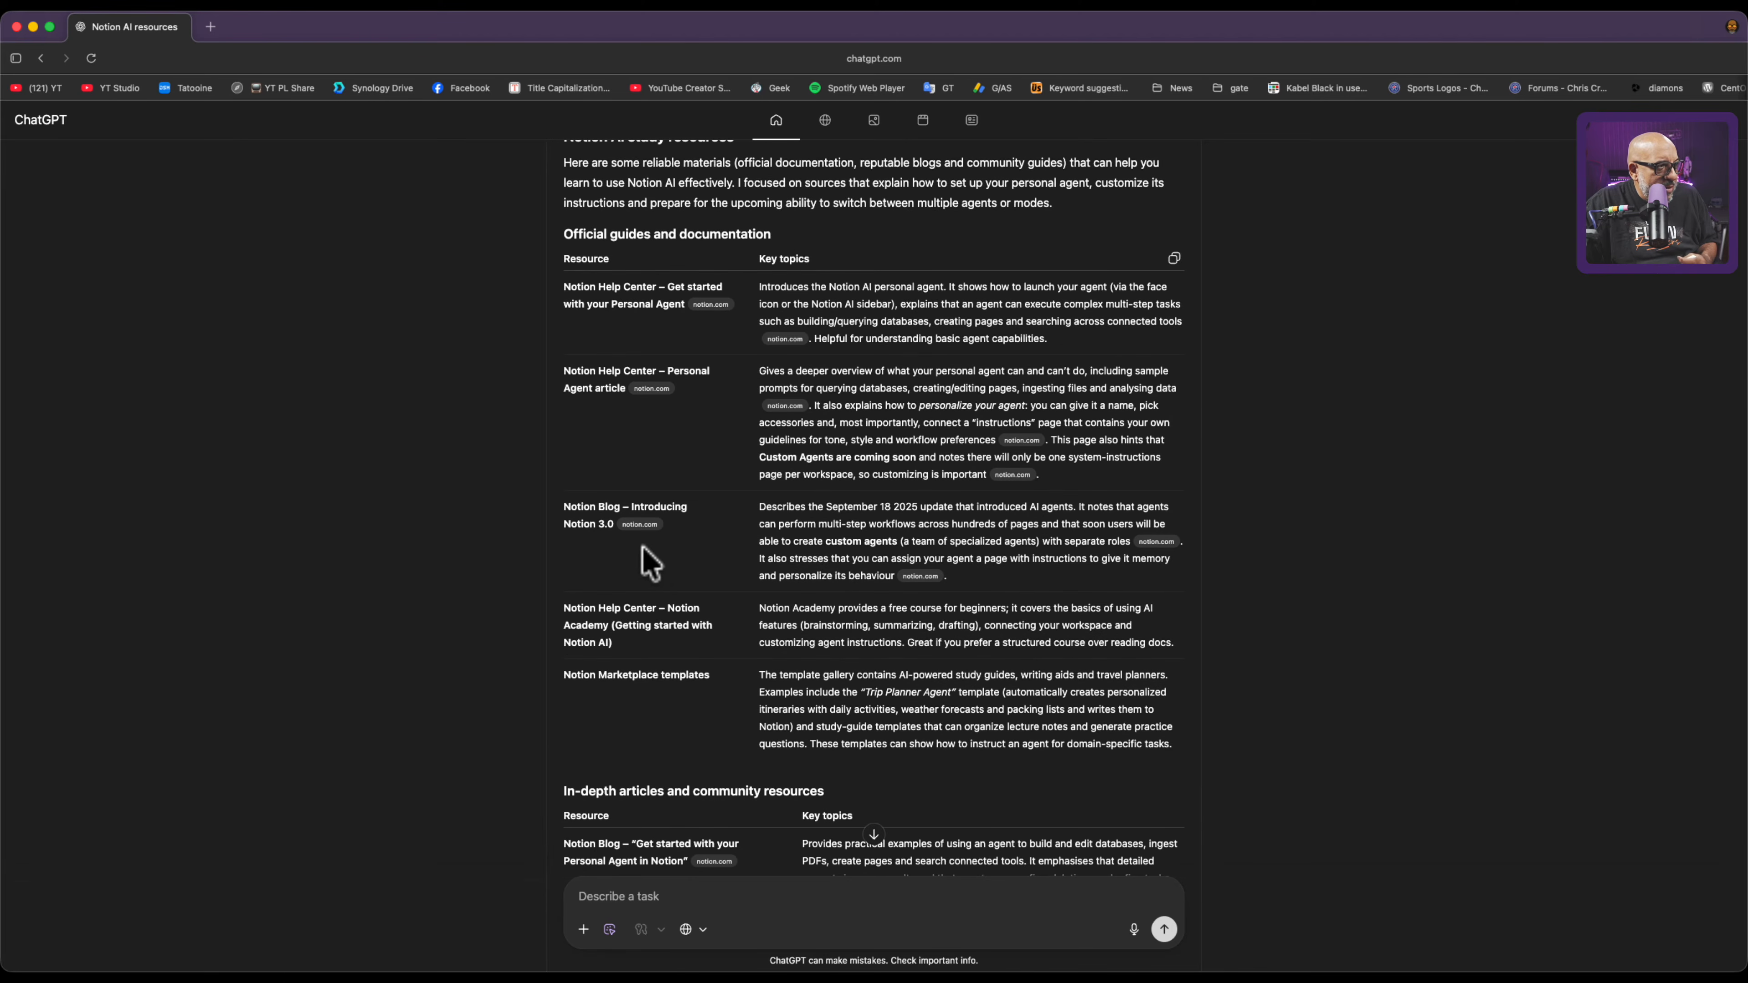
scroll(664, 564, "down", 2)
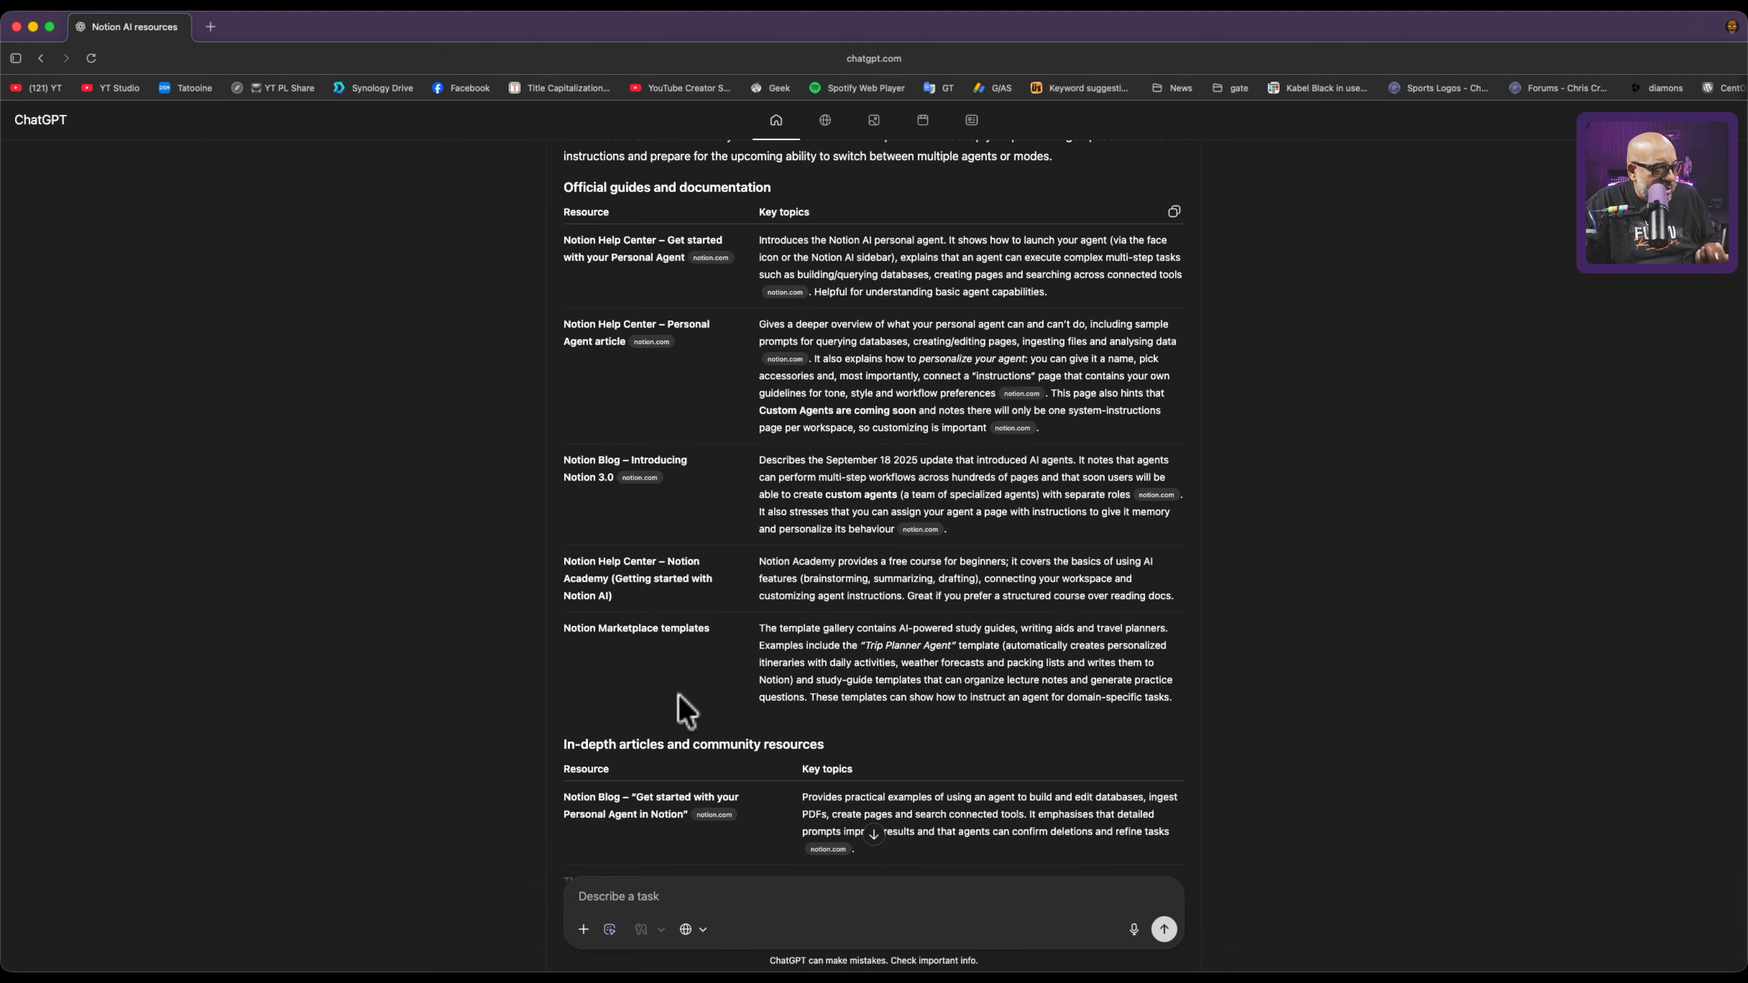
scroll(681, 704, "down", 1)
scroll(685, 707, "down", 10)
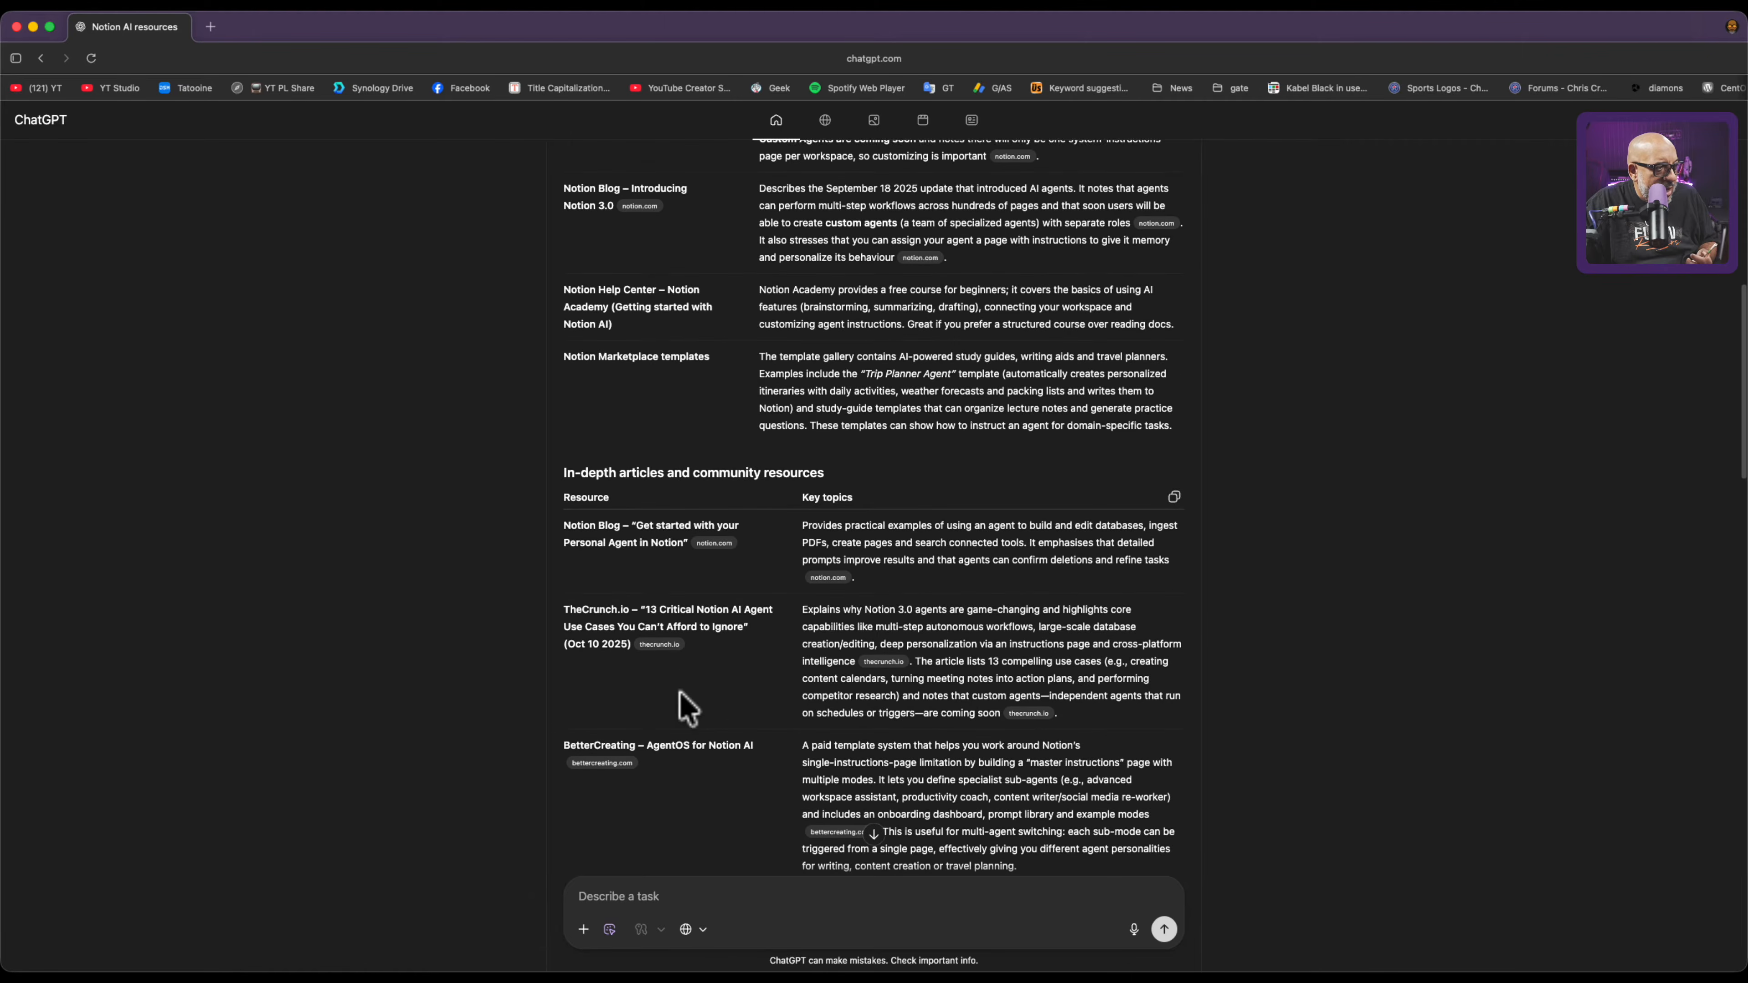
scroll(684, 706, "down", 2)
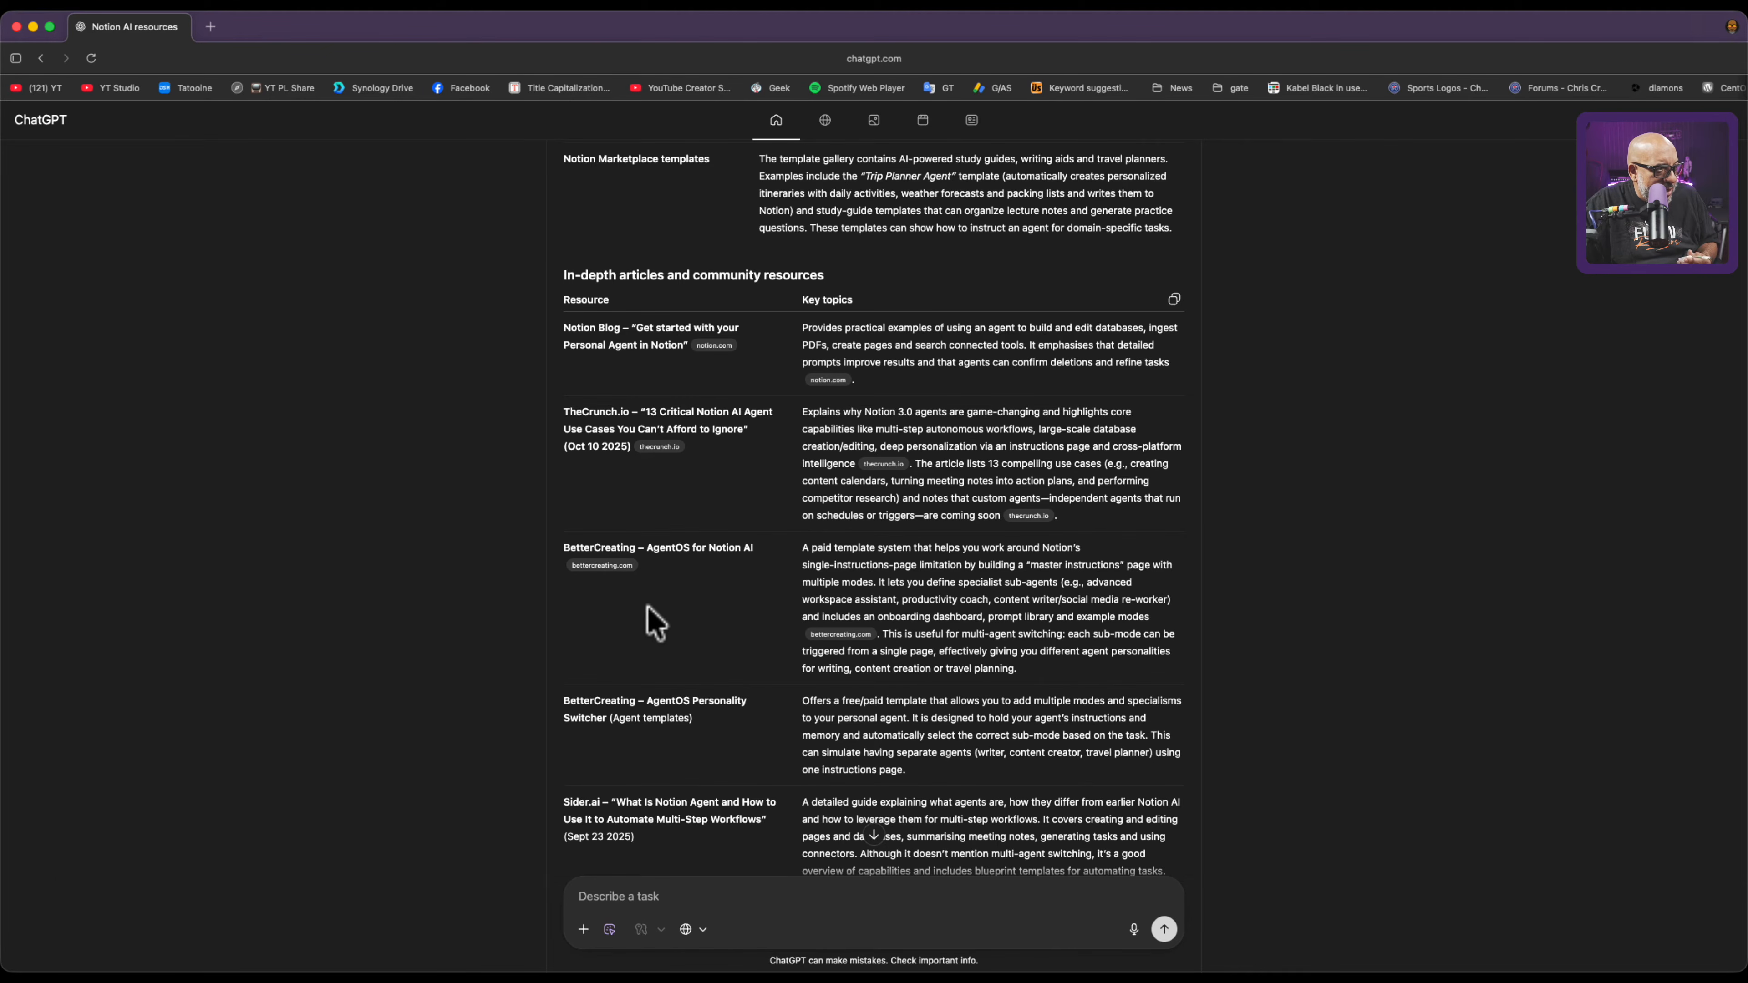
Open the BetterCreating AgentOS for Notion AI source and review its multi-modal agent instructions and onboarding sections.
left_click(617, 567)
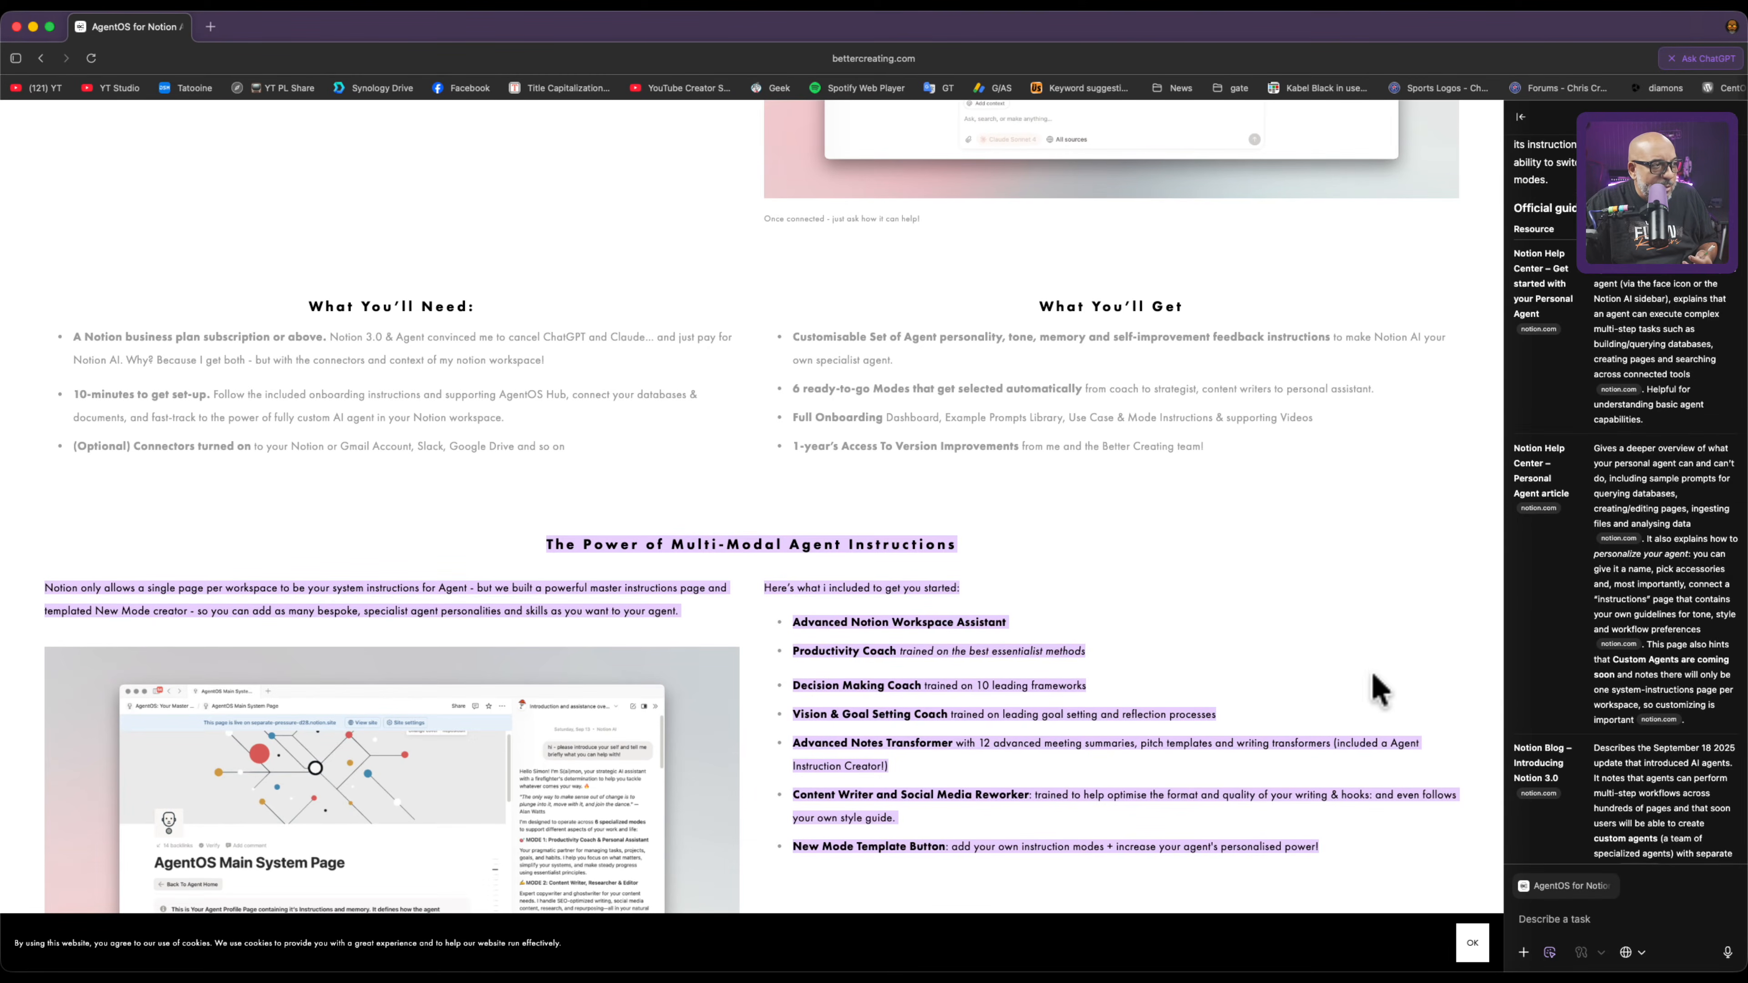
scroll(1279, 701, "down", 5)
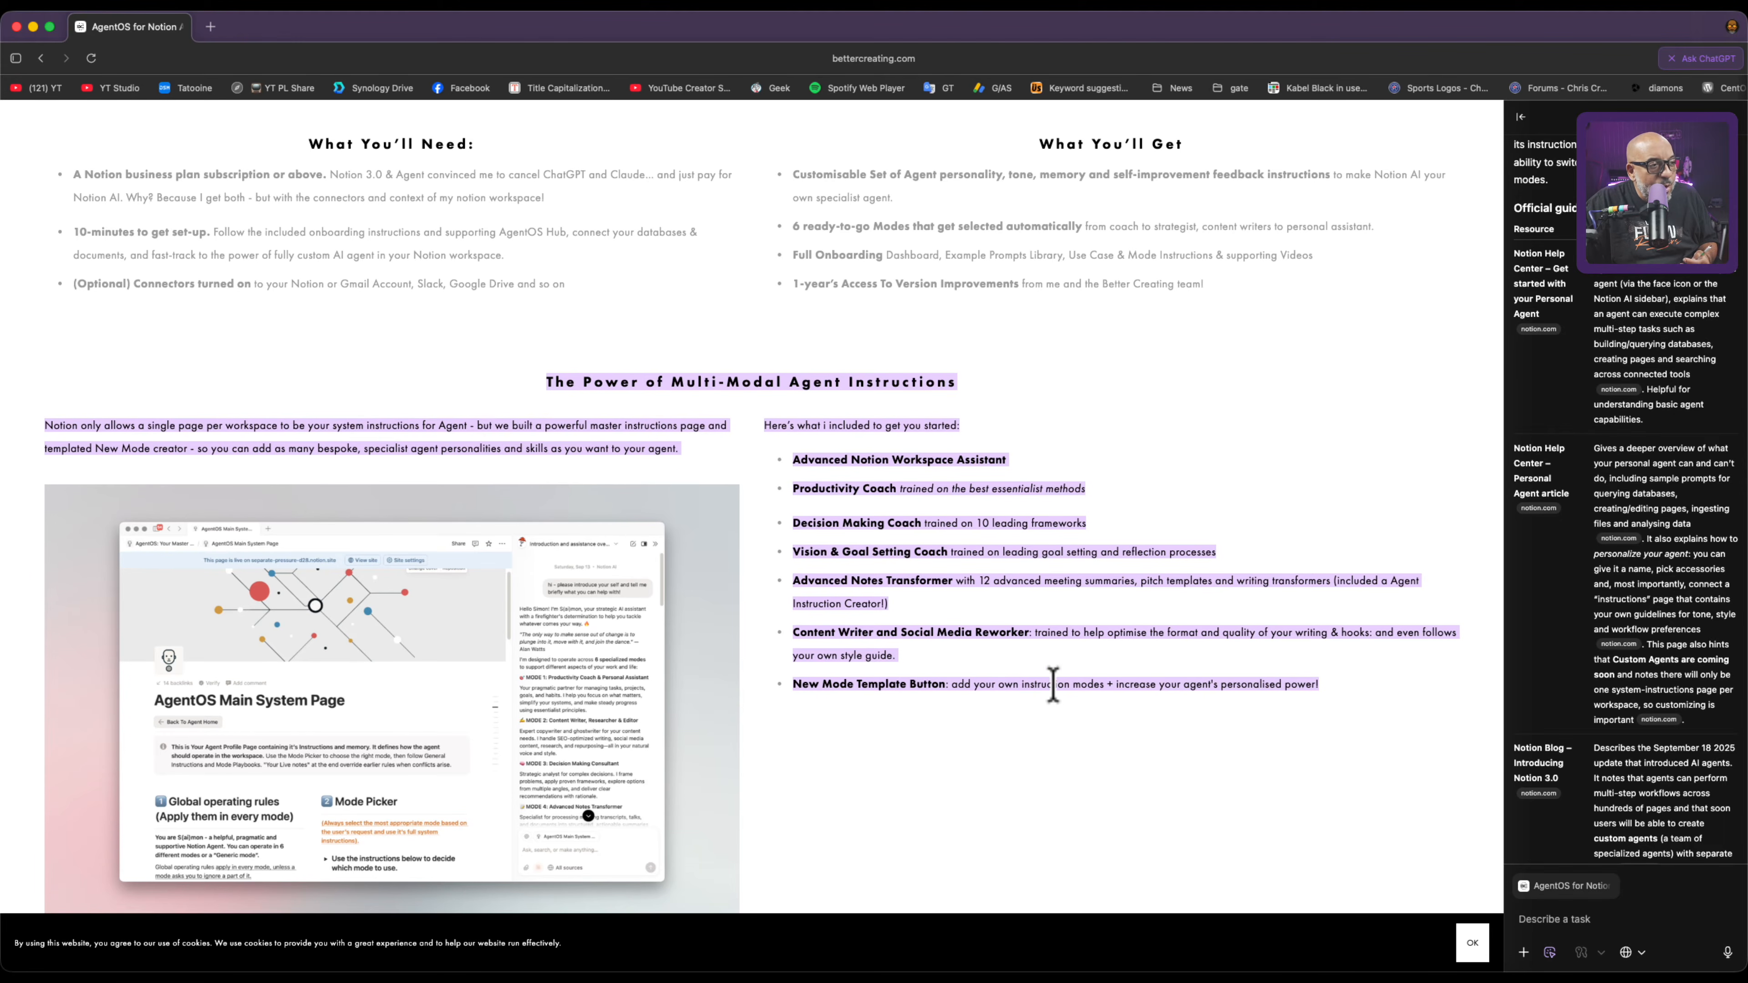
scroll(1053, 685, "down", 2)
scroll(1053, 685, "down", 15)
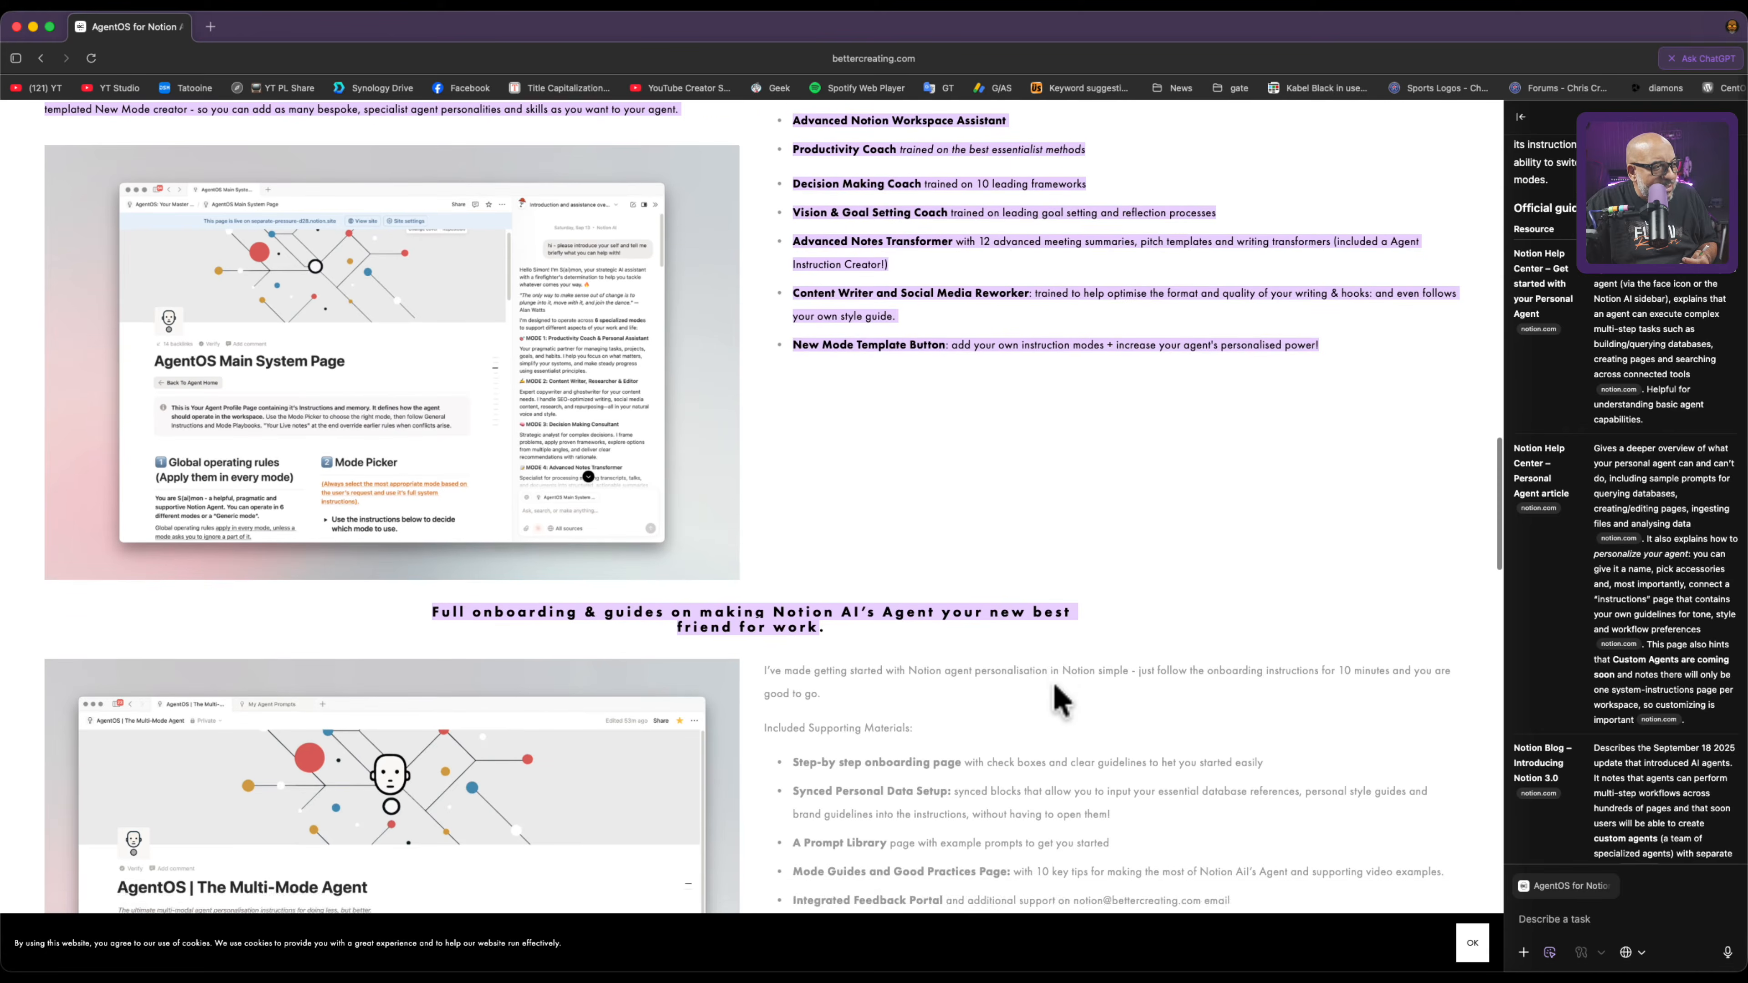
scroll(1054, 695, "down", 11)
scroll(1054, 694, "up", 11)
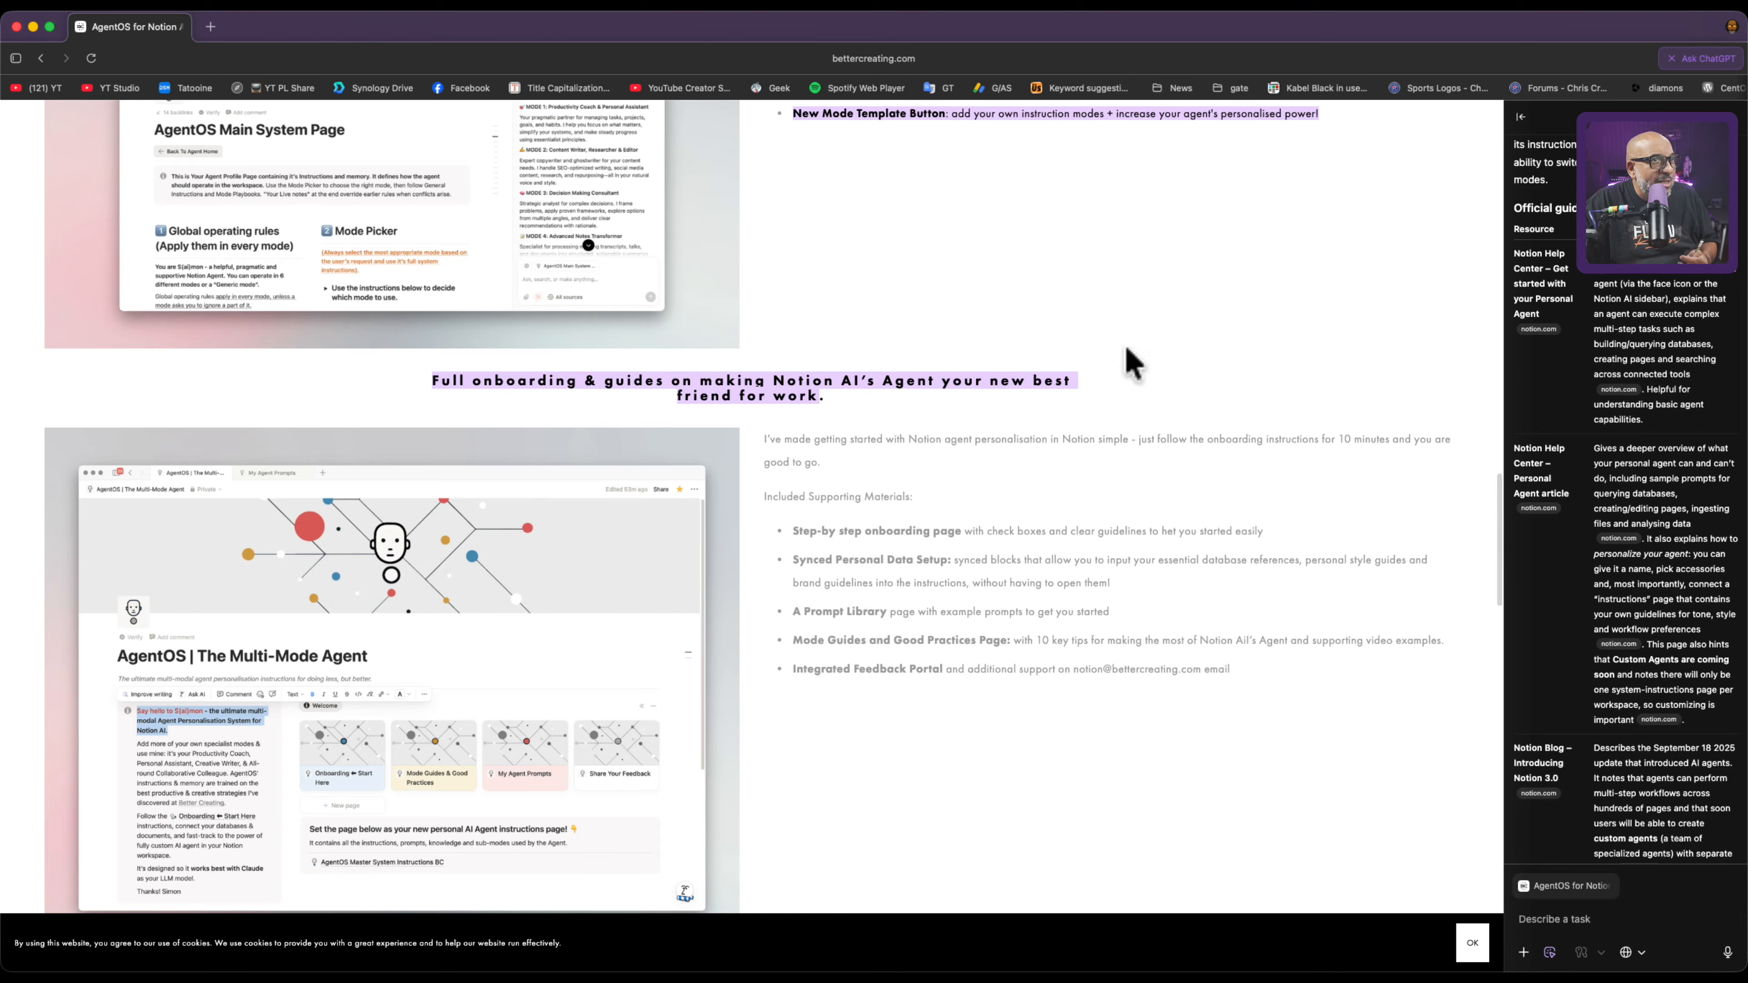
Return to the full-width Notion AI resources conversation and read on through the agent setup steps, multi-agent switching tips and summary.
left_click(1520, 122)
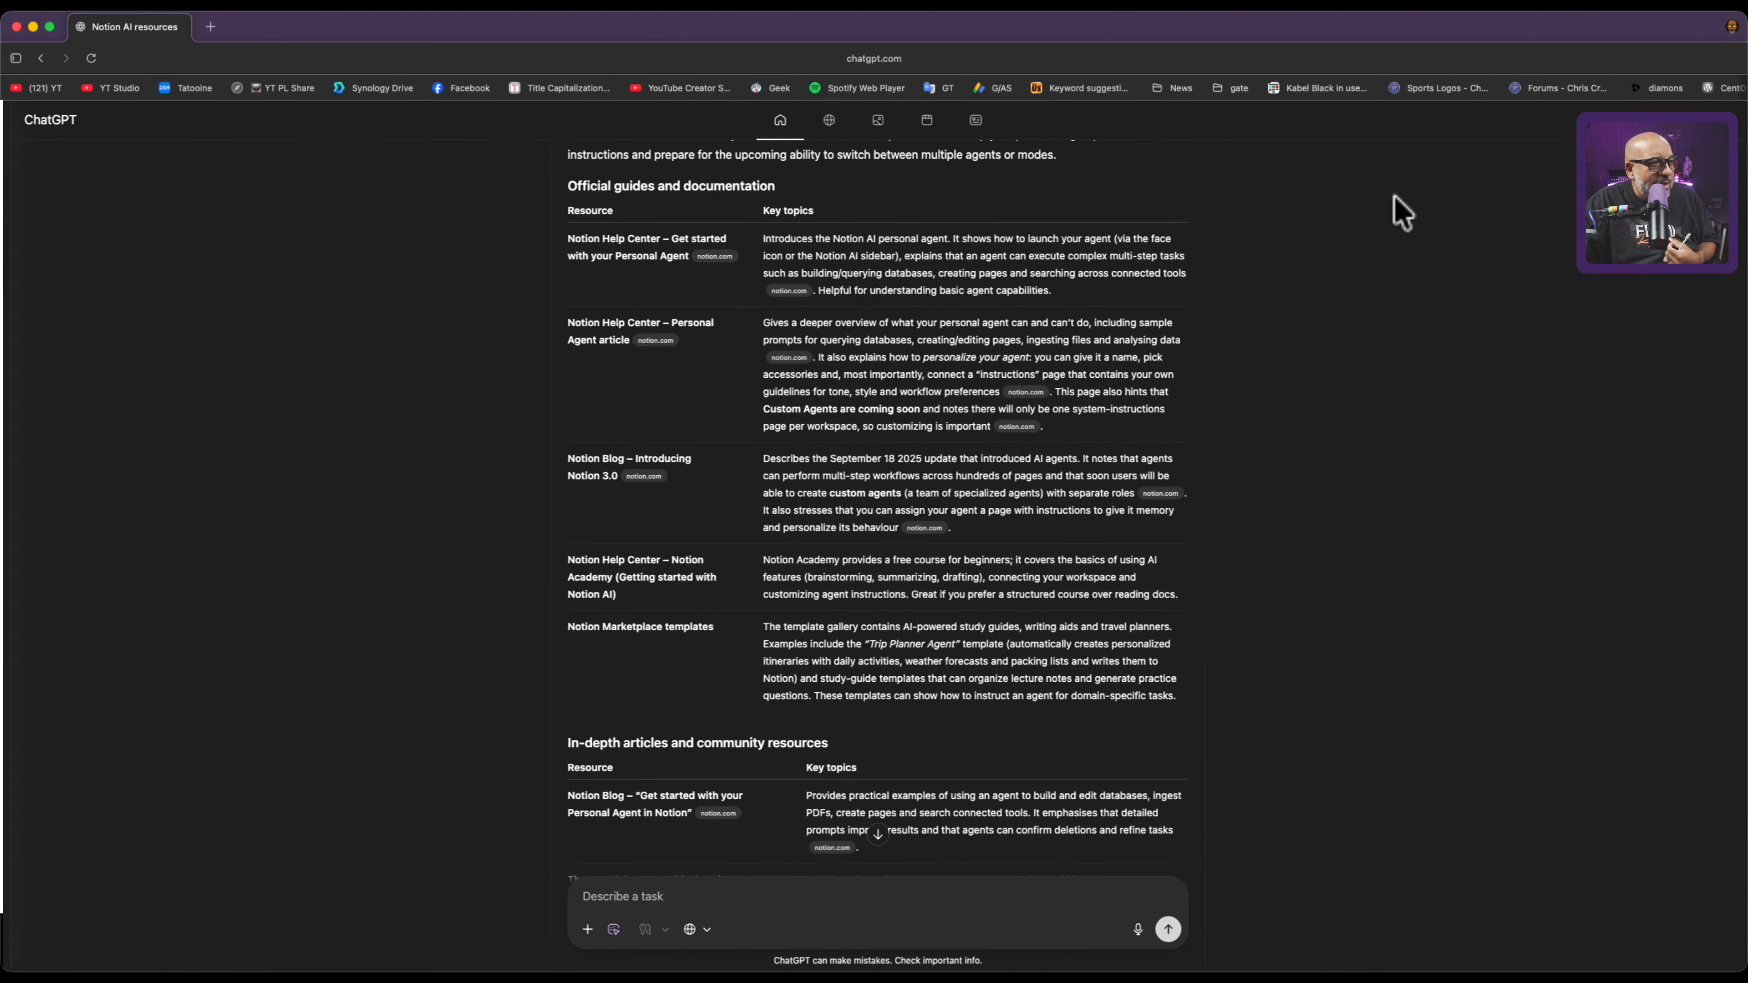
scroll(883, 722, "down", 5)
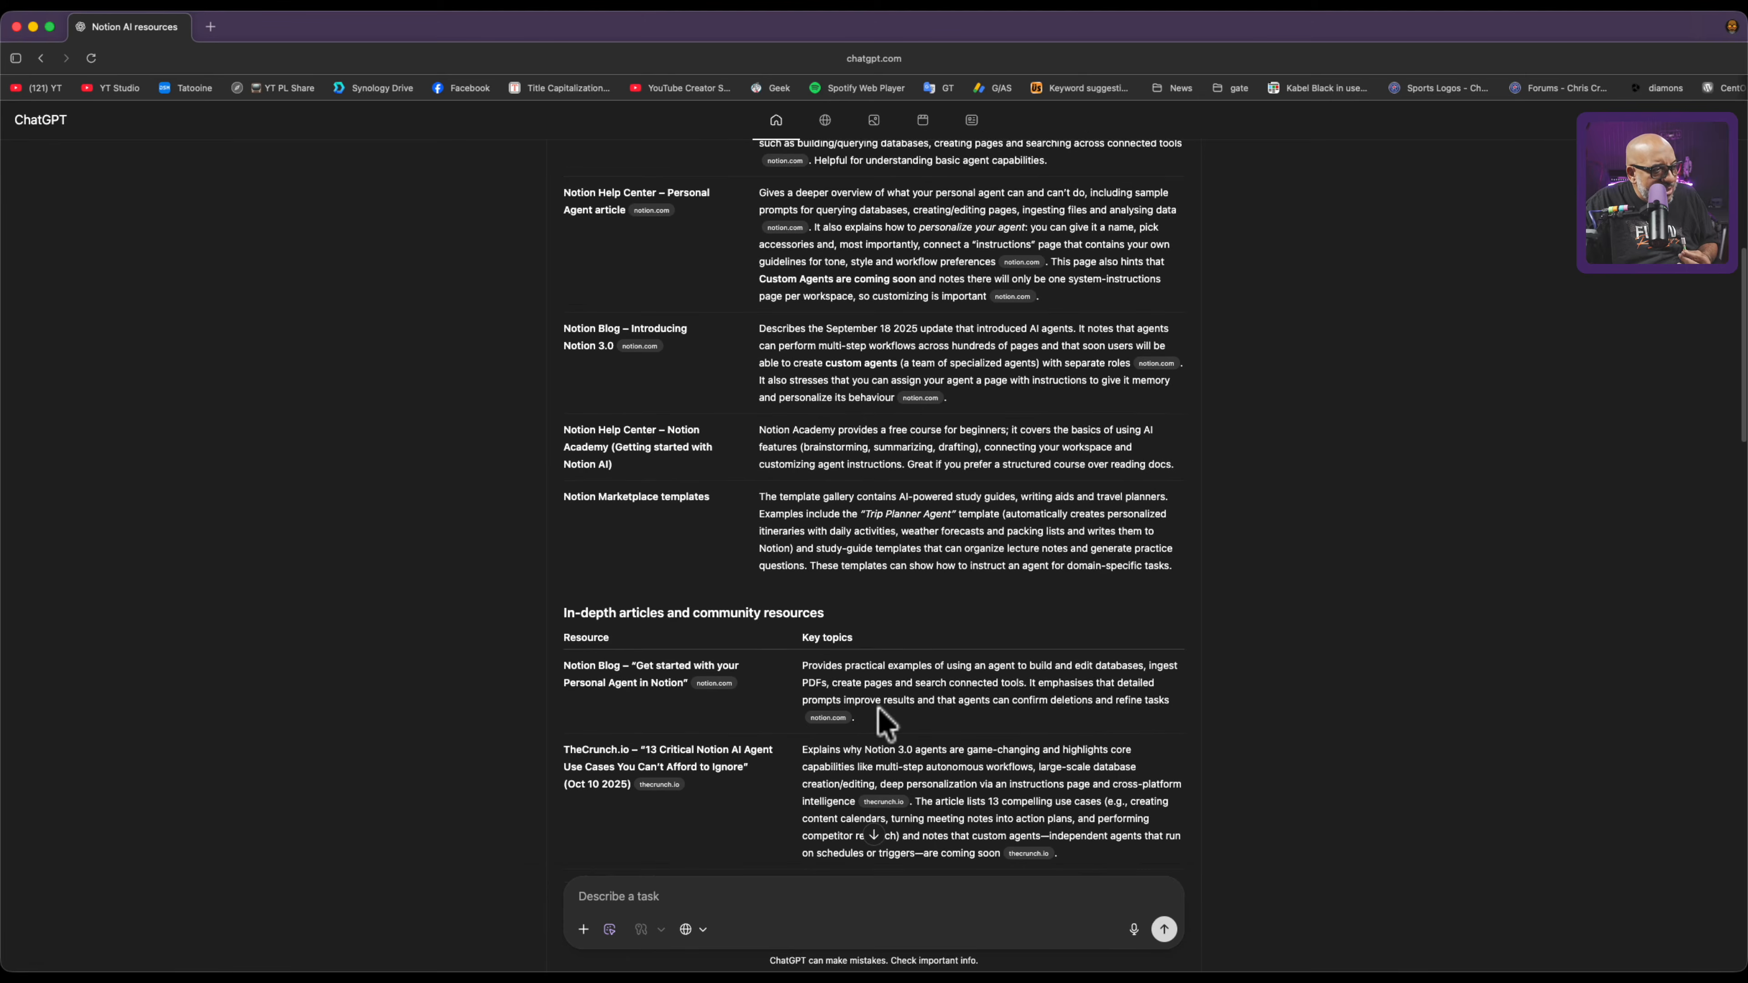
scroll(882, 723, "down", 3)
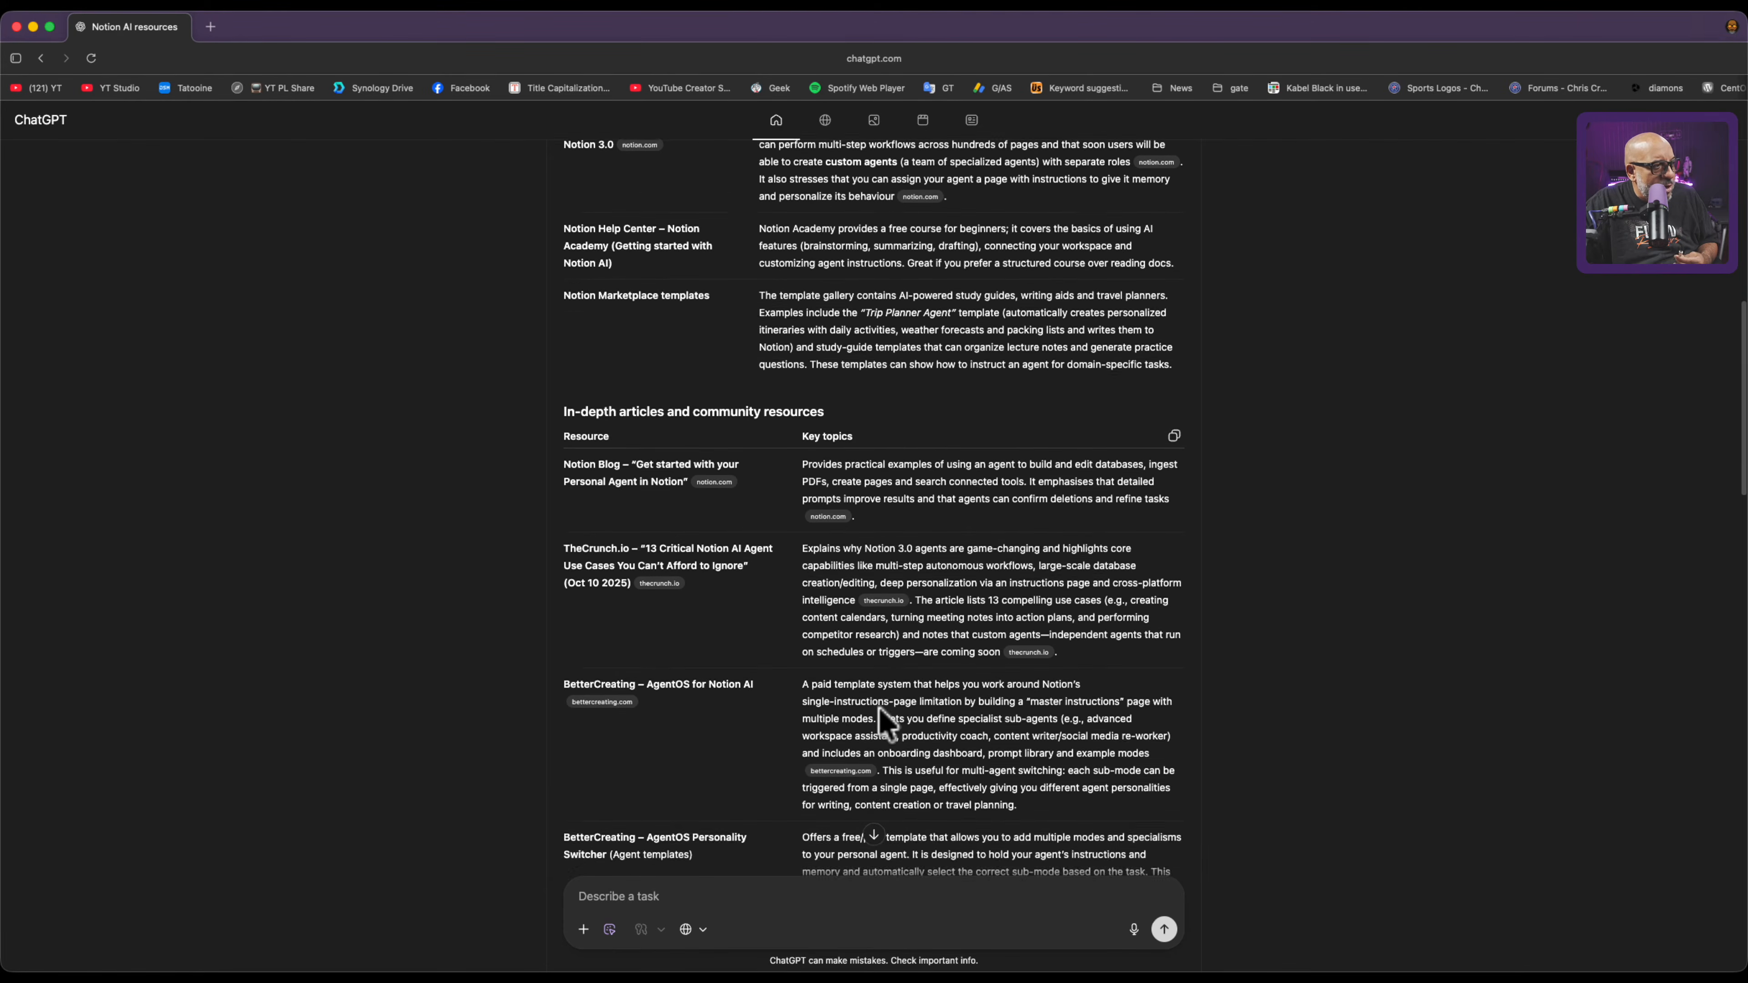
scroll(883, 722, "down", 10)
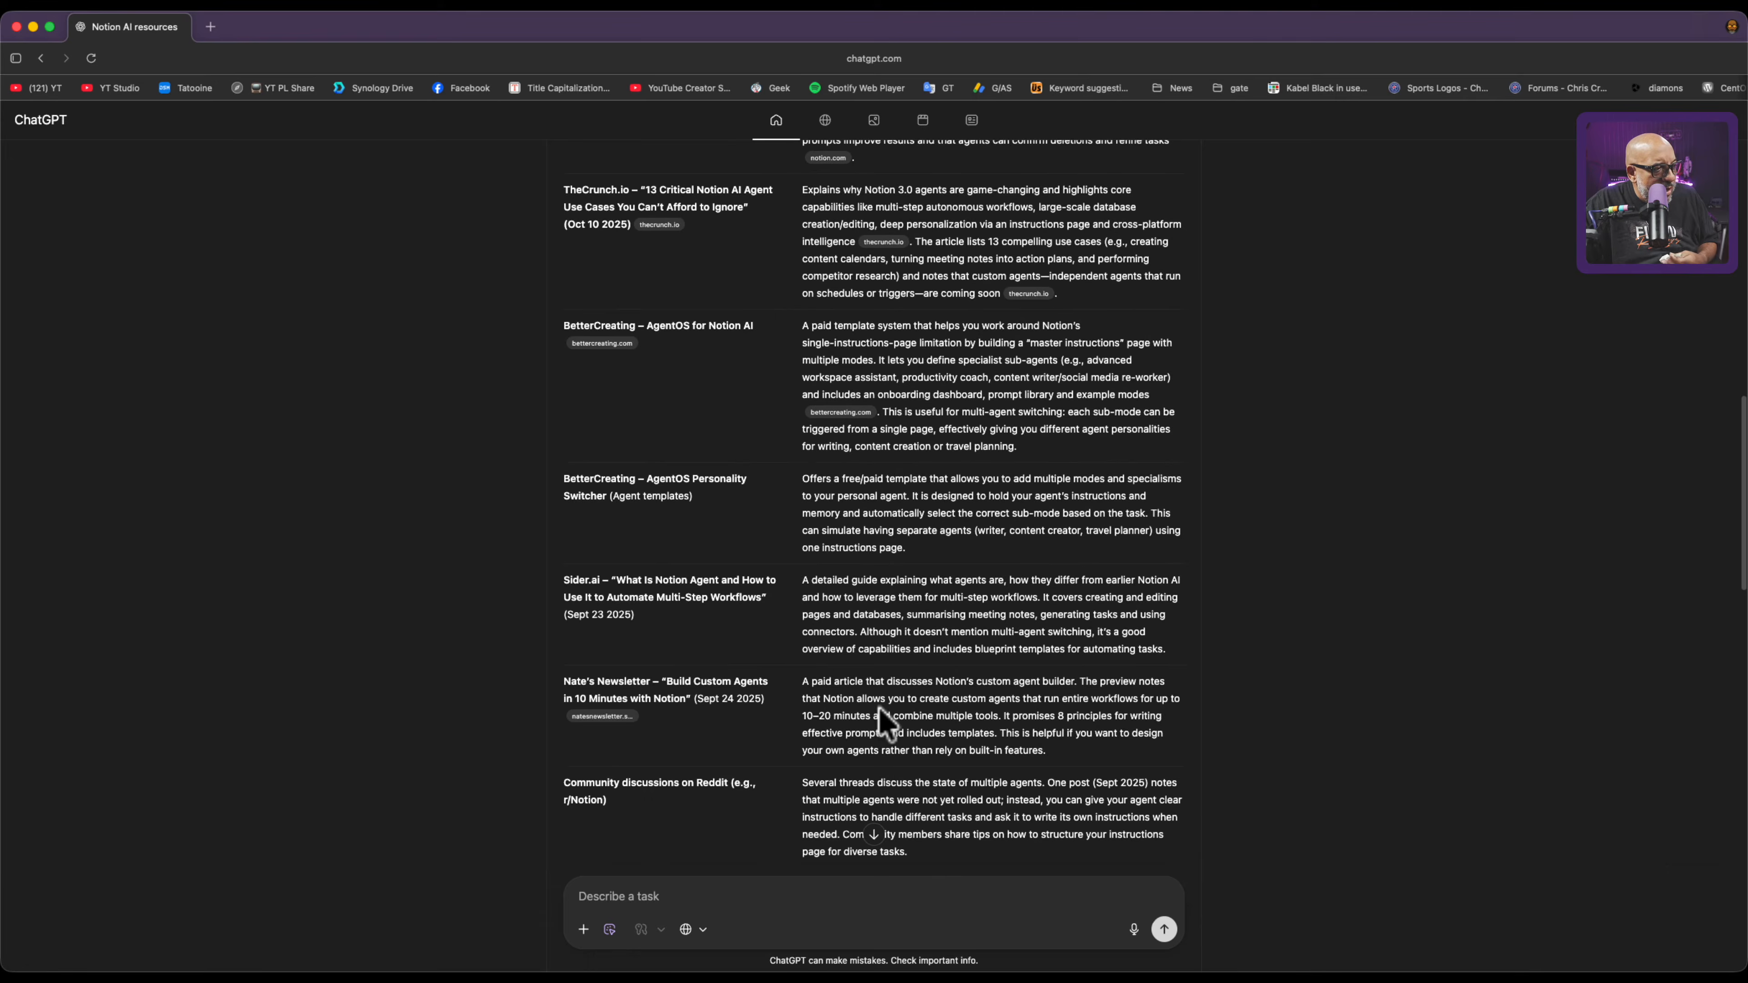
scroll(883, 722, "down", 4)
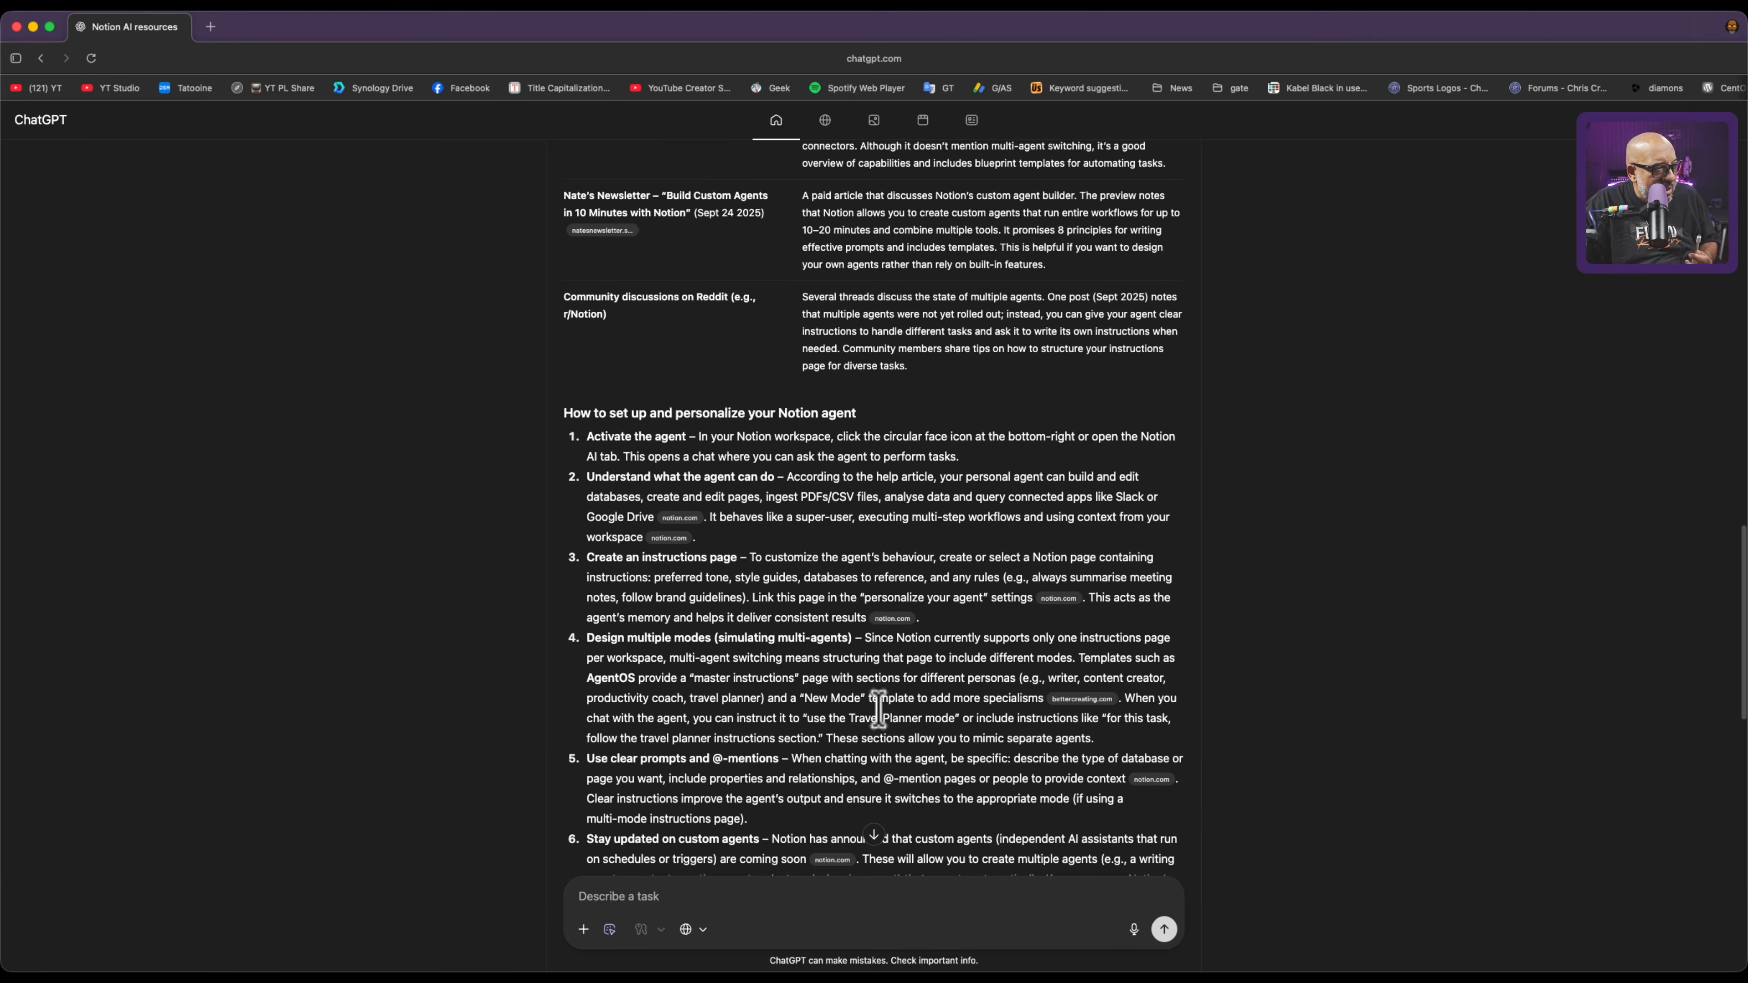
scroll(883, 723, "down", 10)
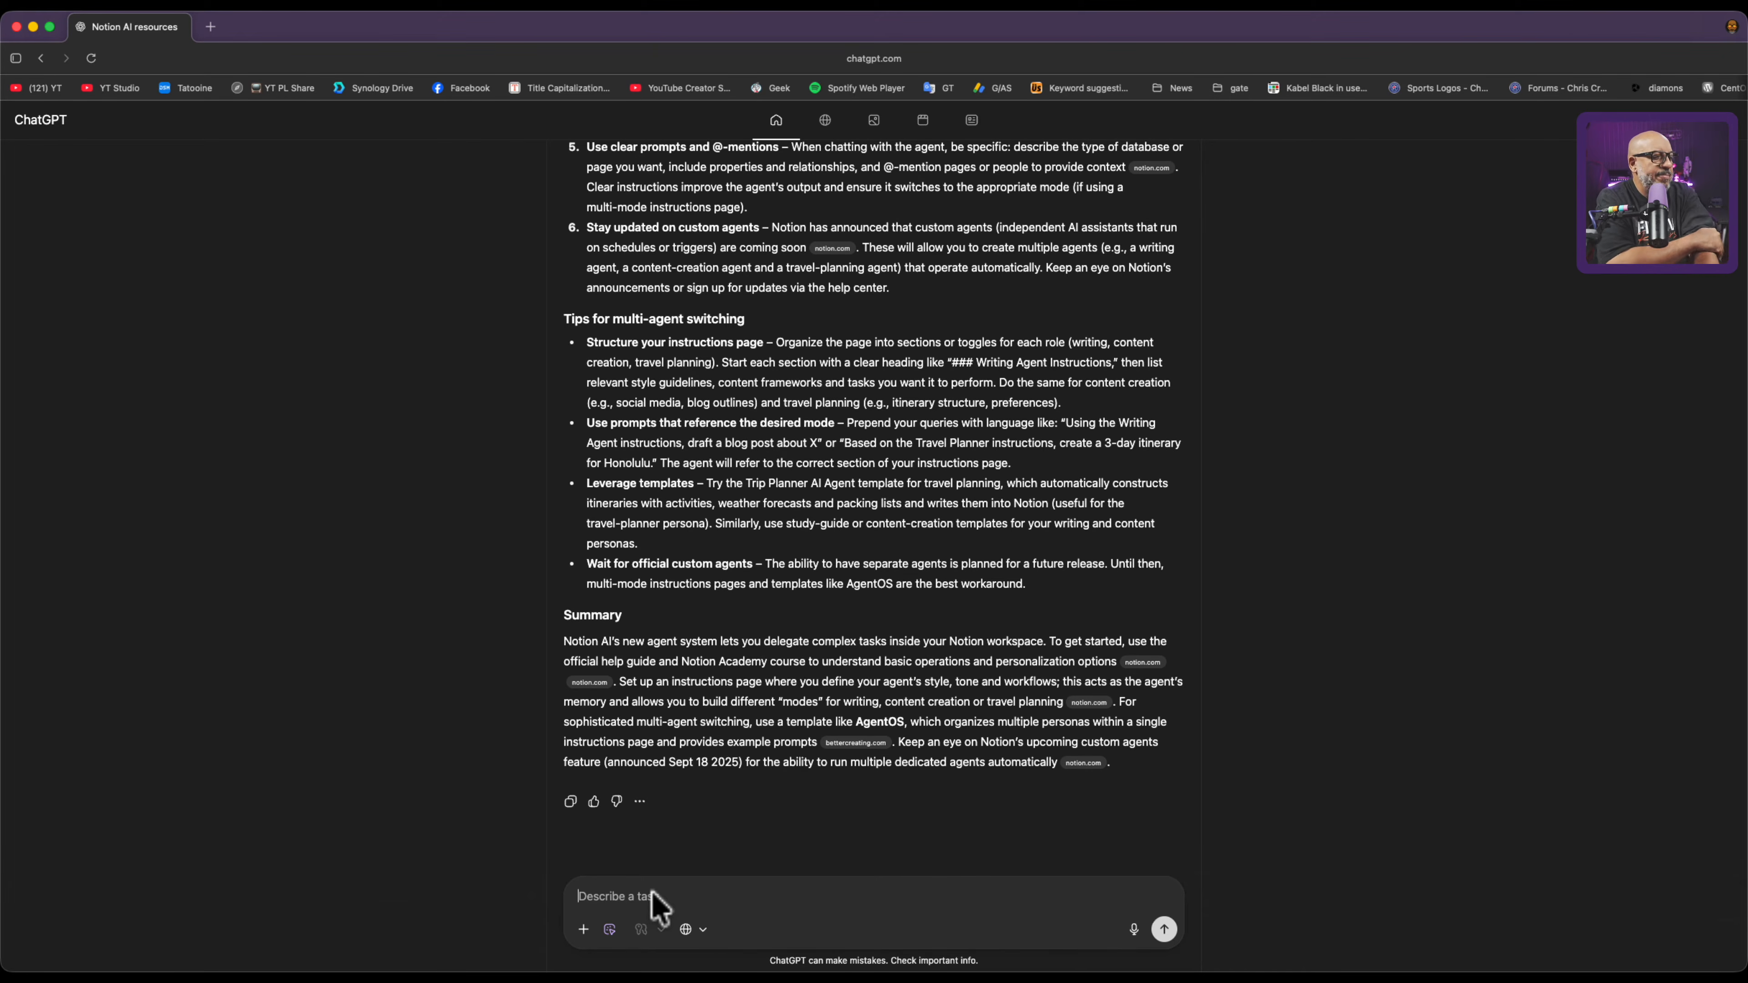
Ask for a November lesson plan for self-teaching Notion, with a place to check progress and a way to self-test, thinking like a teacher.
key("super+v")
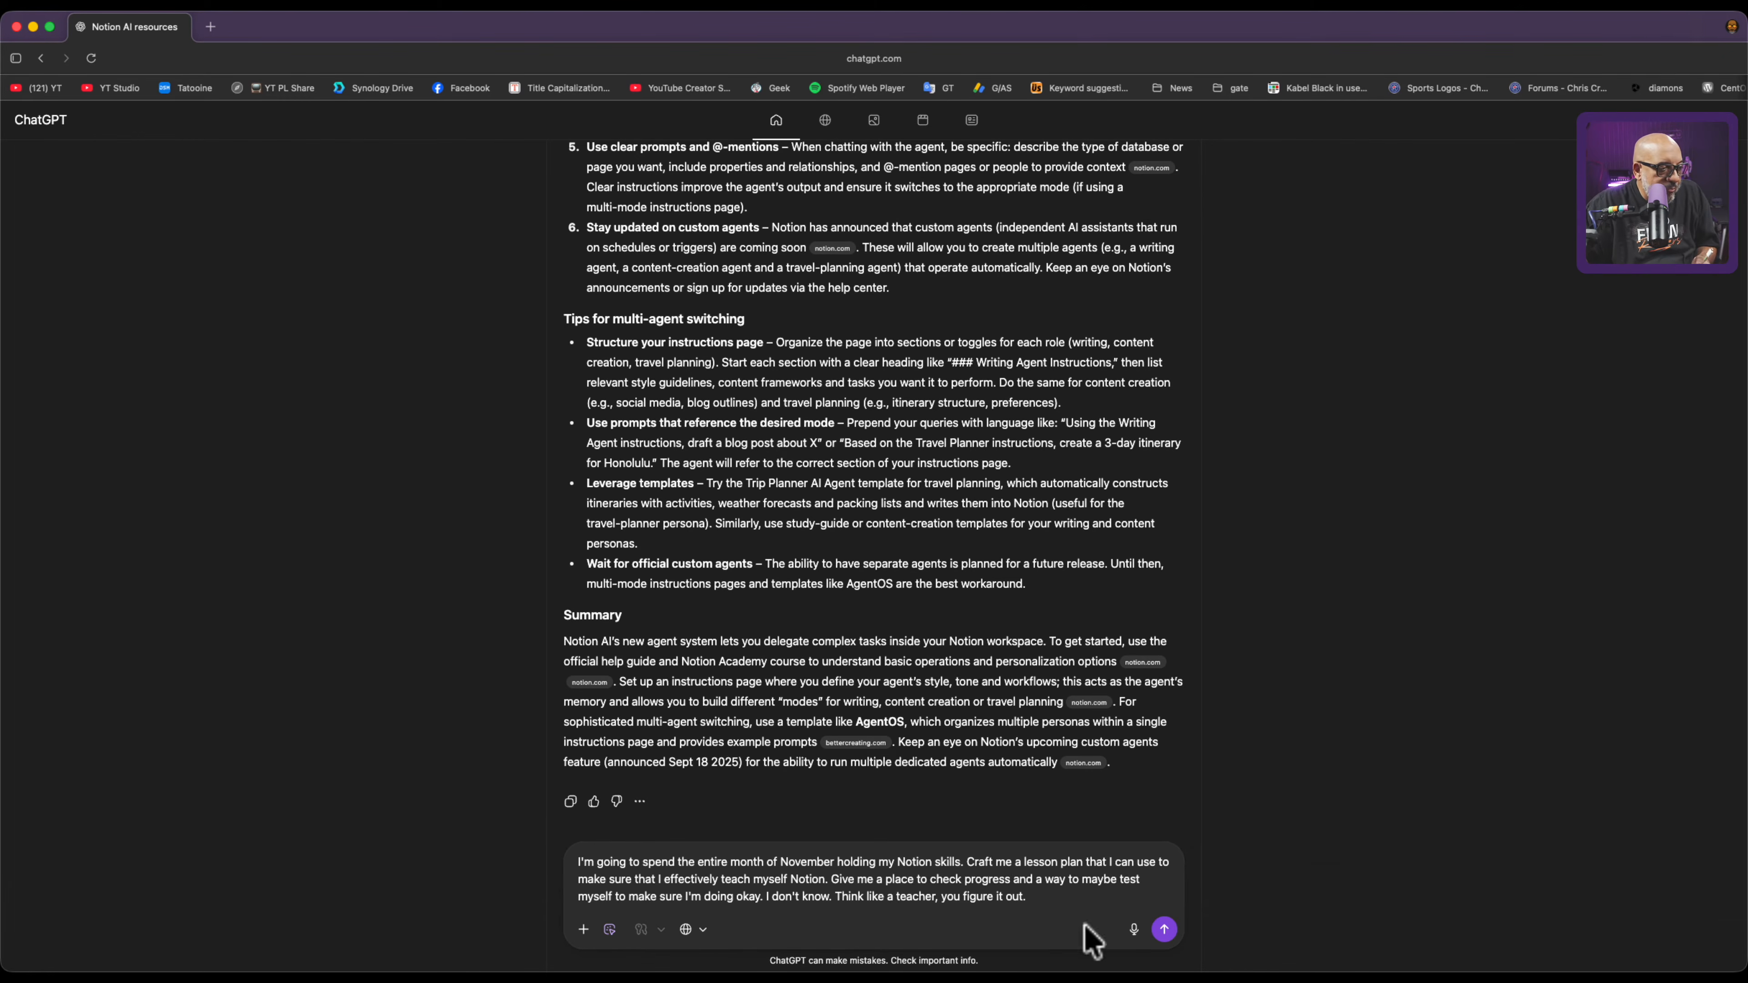
left_click(1169, 931)
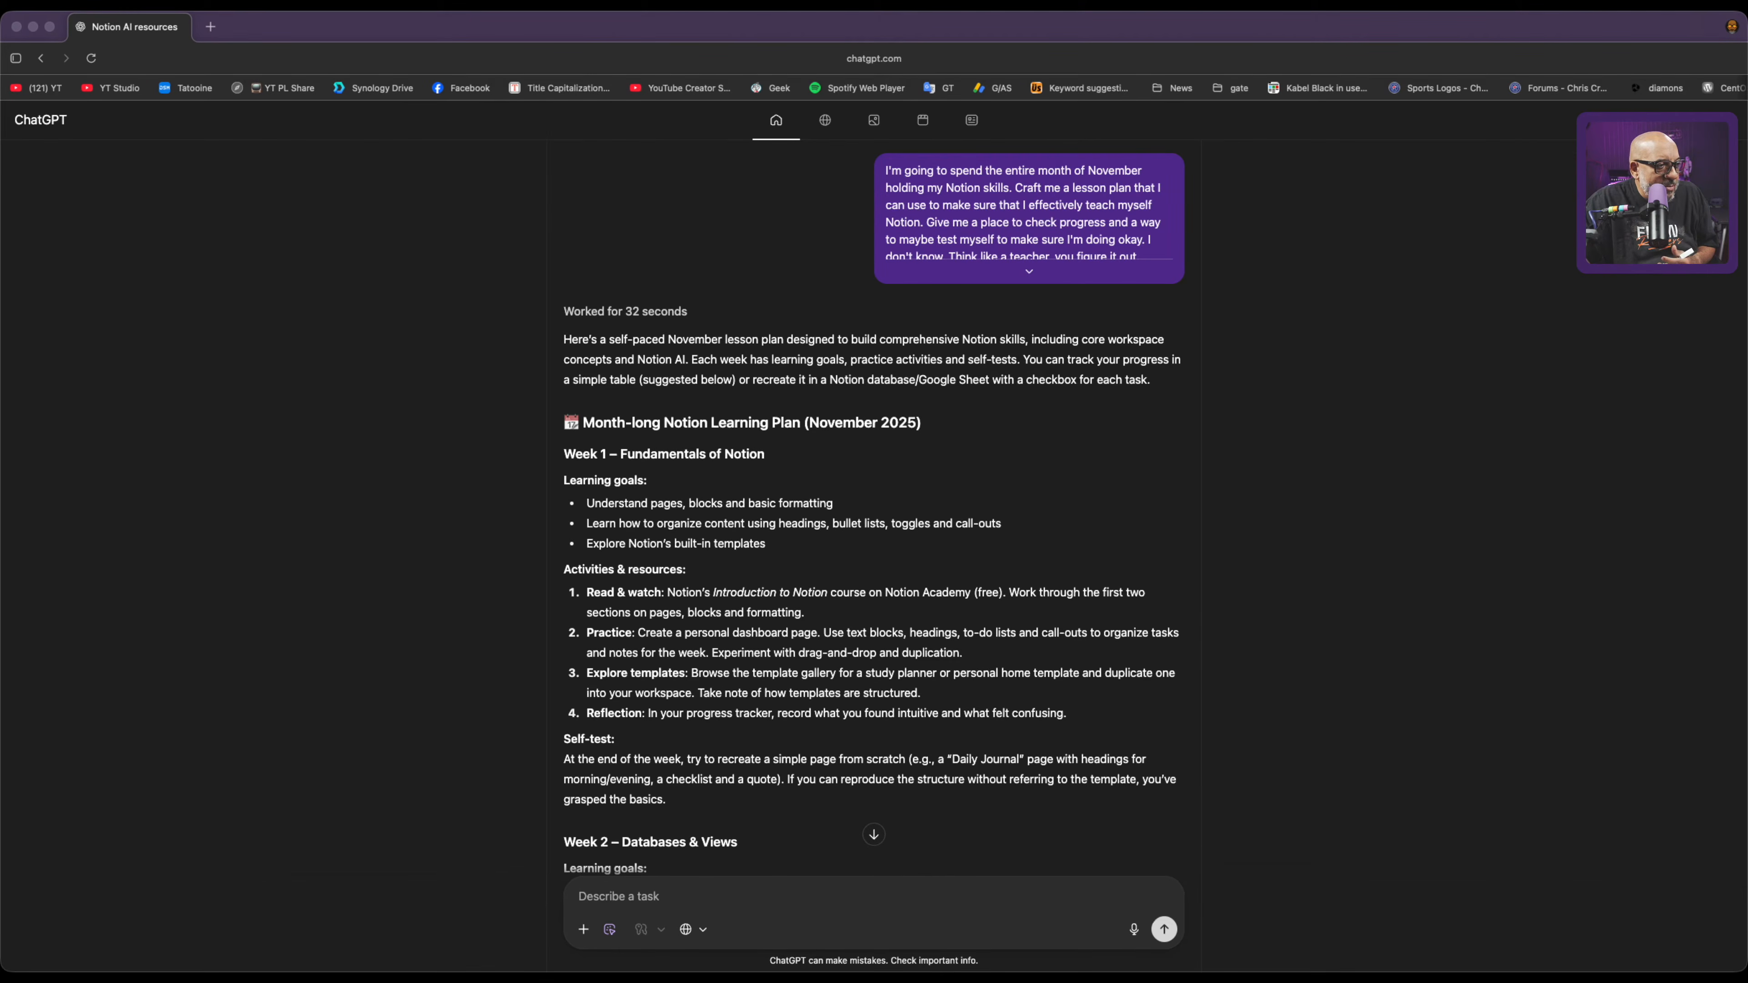
Examine the November Notion learning plan from the Week 1 fundamentals through Week 4, progress tracking and final tips.
left_click(1254, 875)
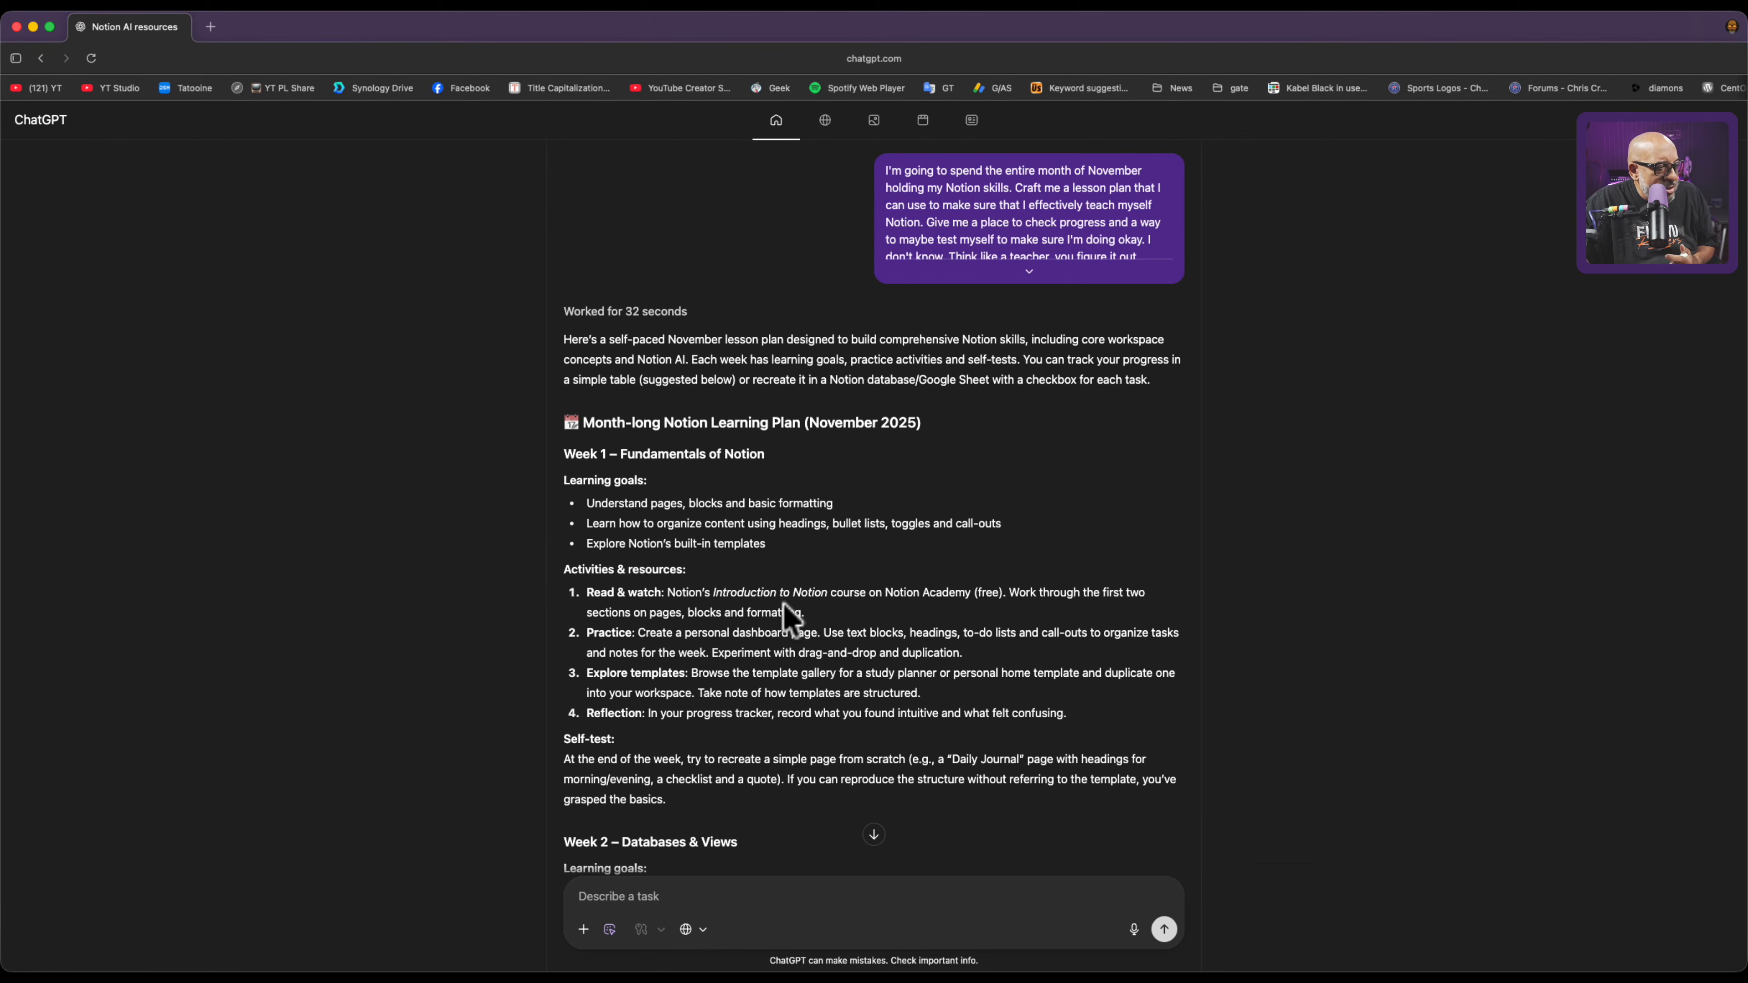
scroll(719, 689, "down", 2)
scroll(719, 688, "down", 6)
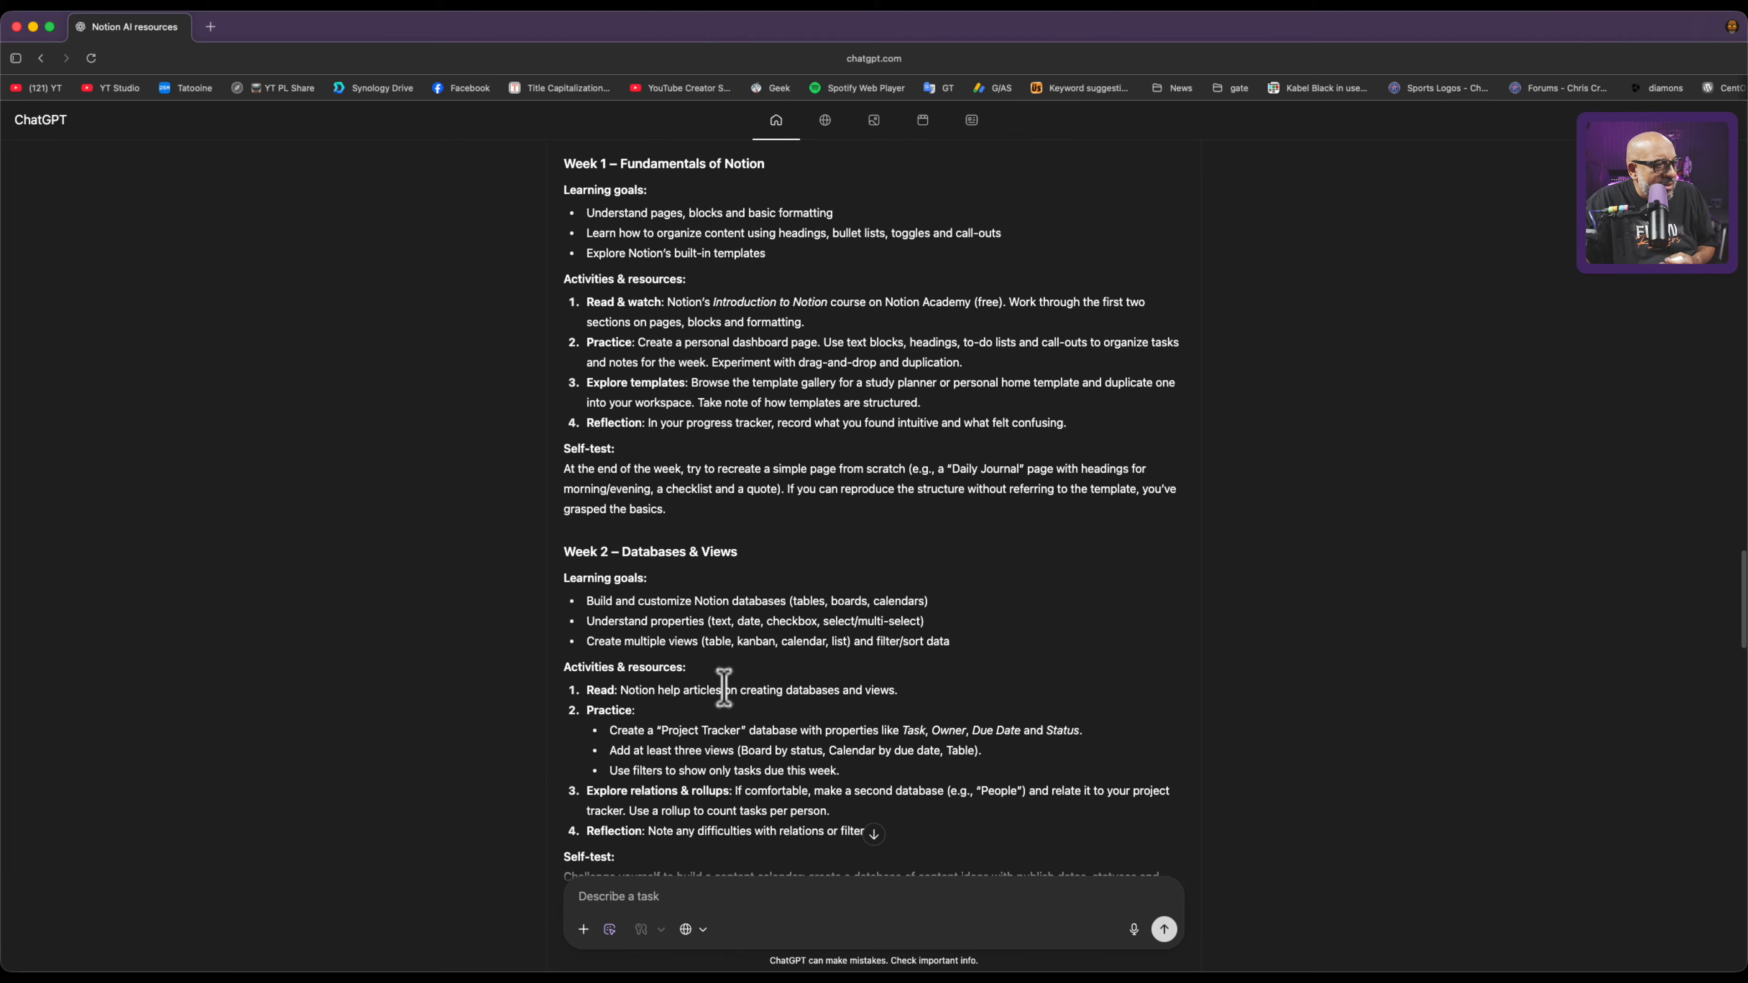
scroll(853, 596, "down", 6)
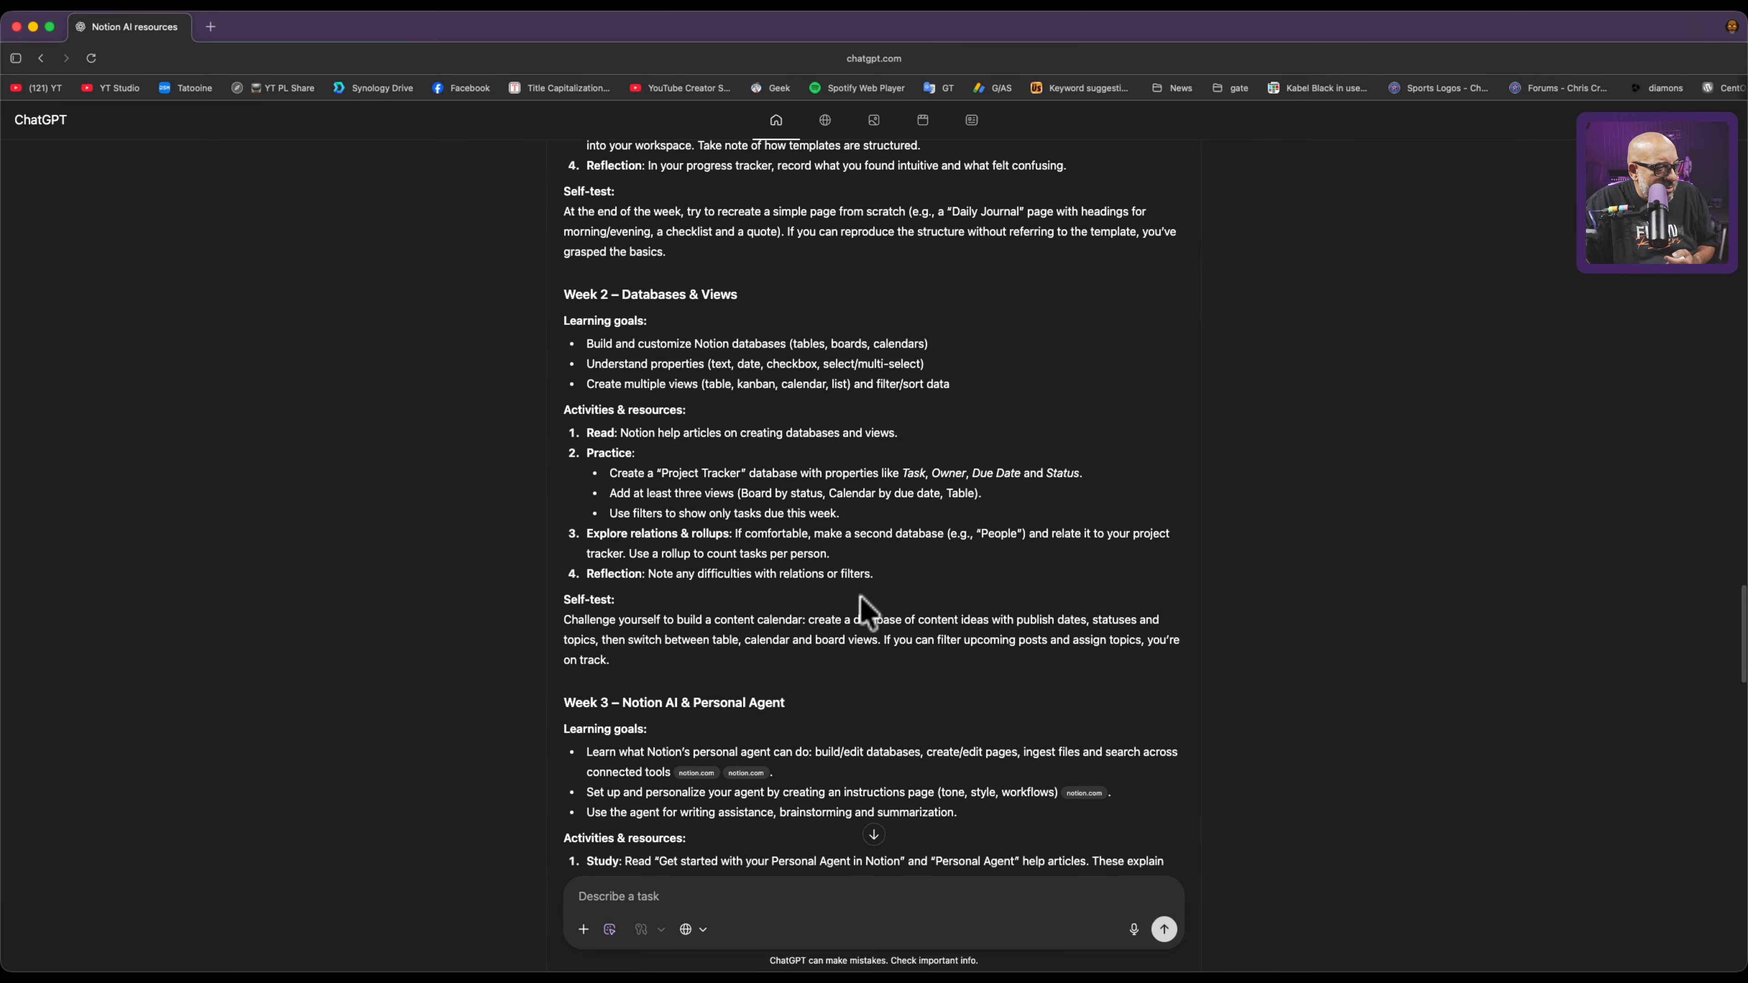
scroll(800, 723, "down", 9)
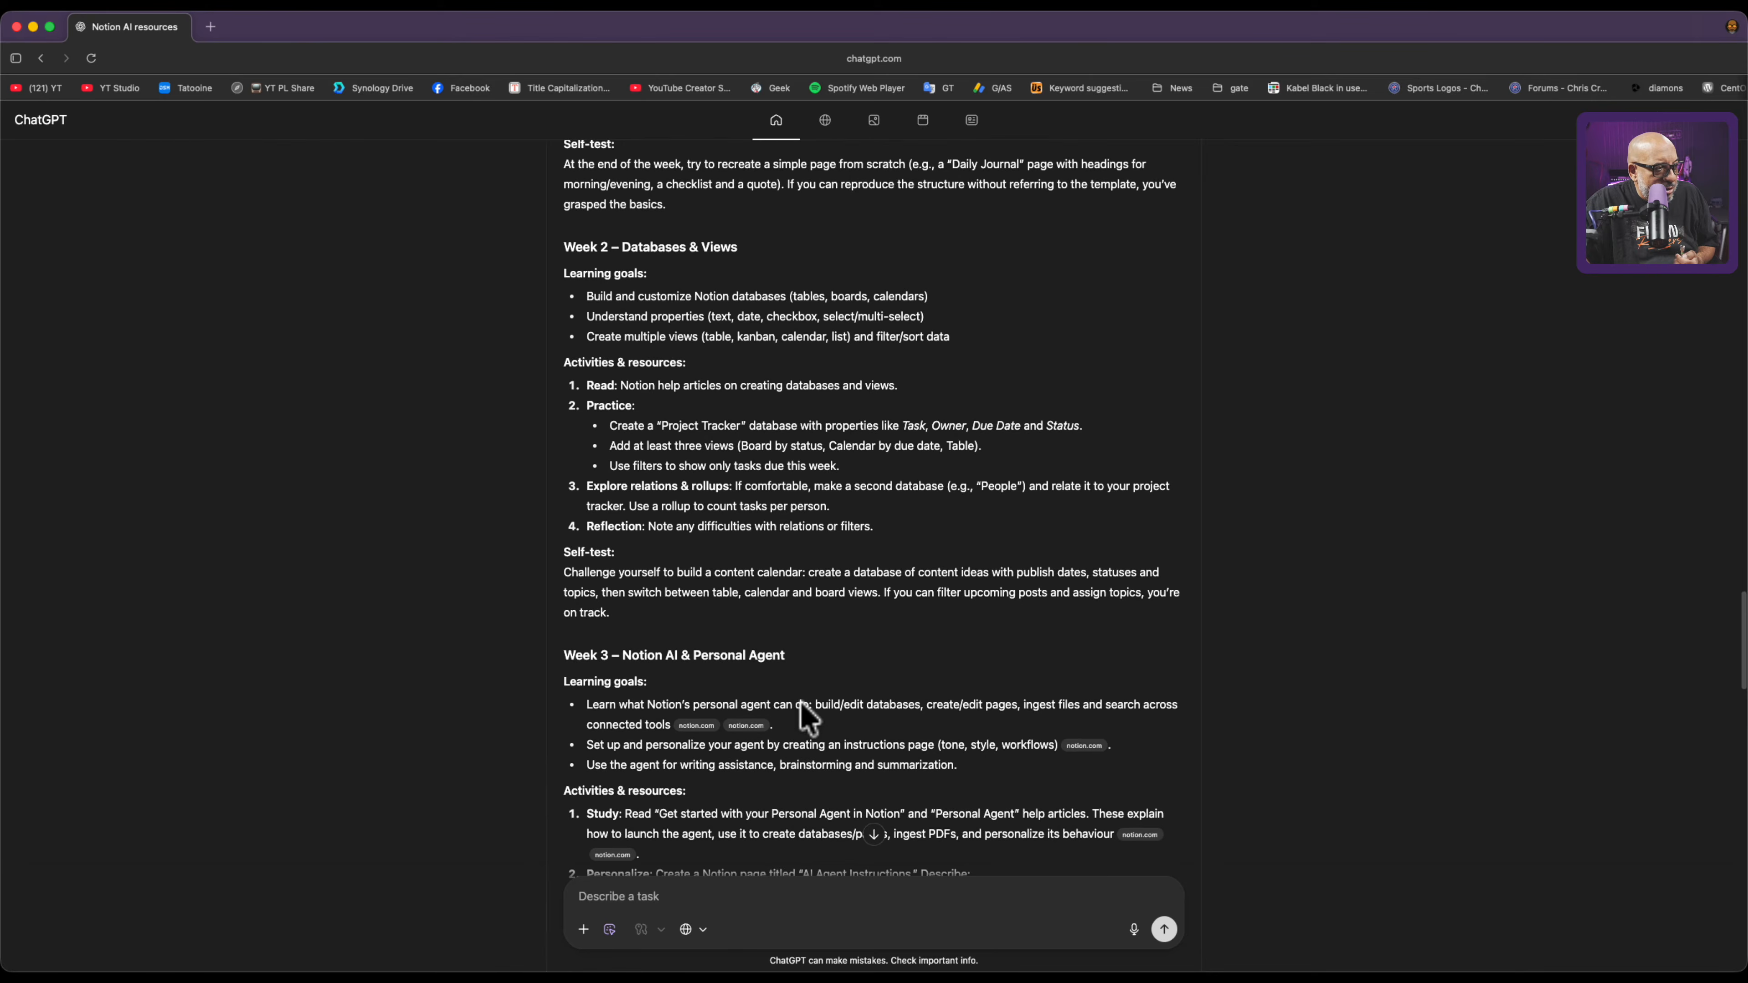
scroll(801, 699, "down", 5)
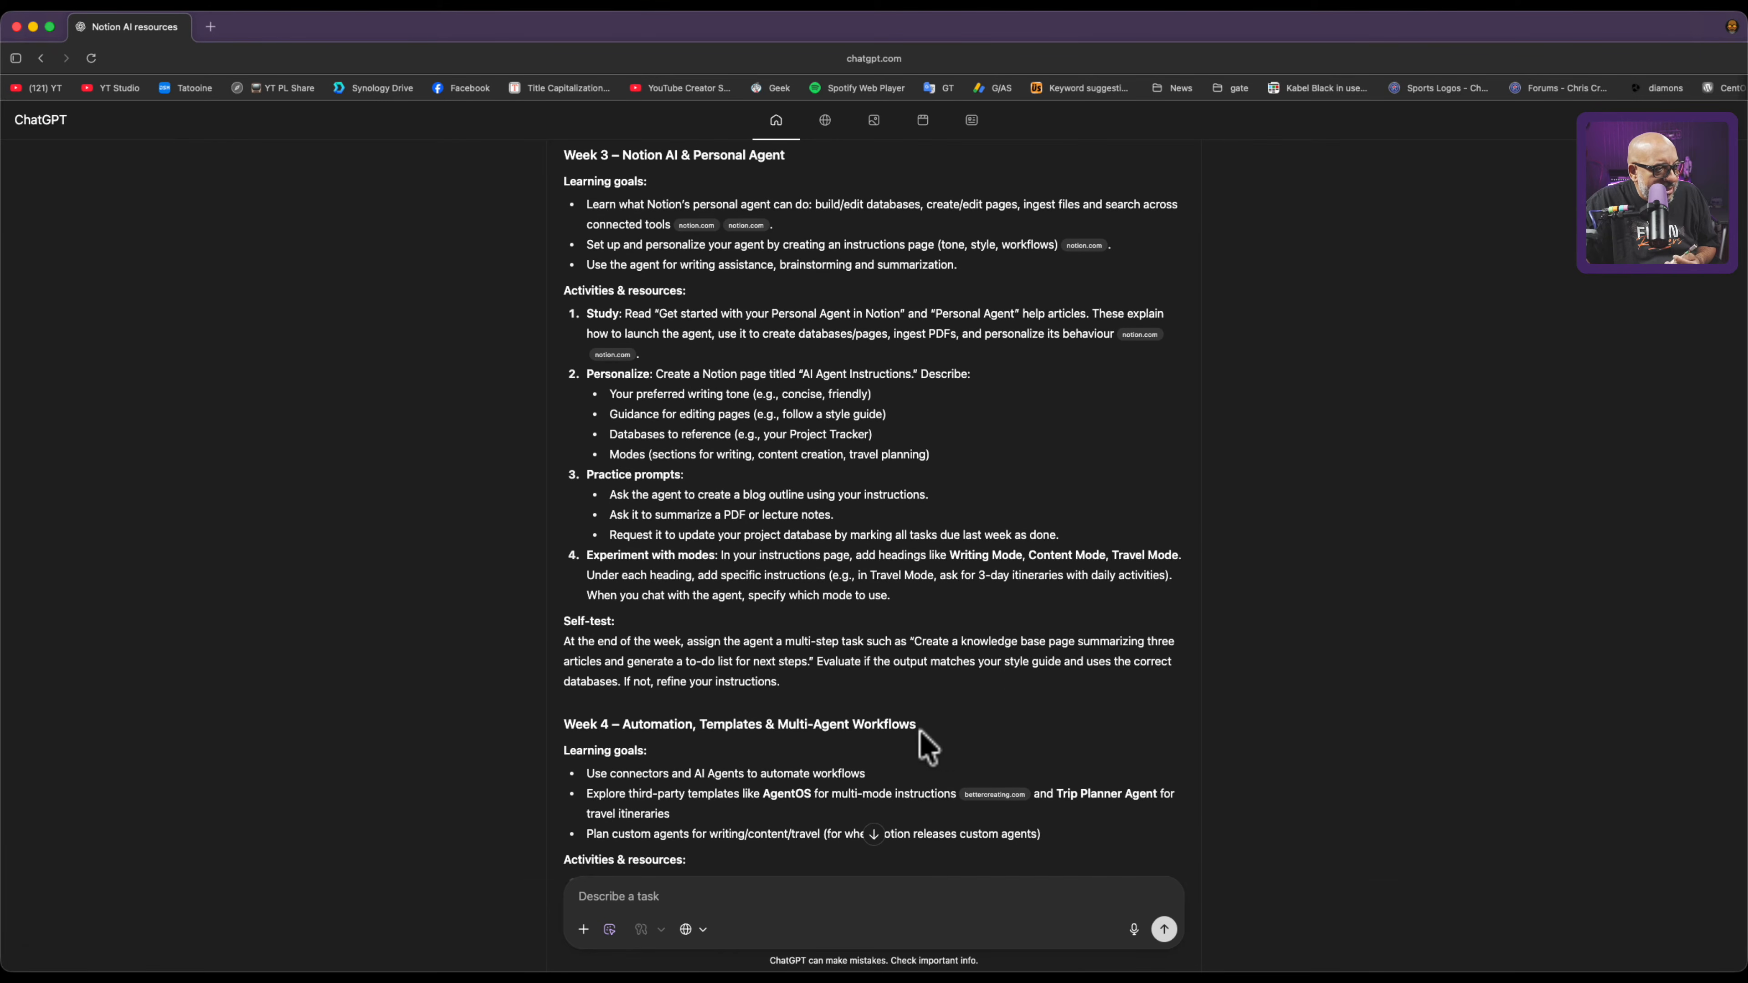
scroll(921, 742, "down", 4)
scroll(922, 744, "down", 15)
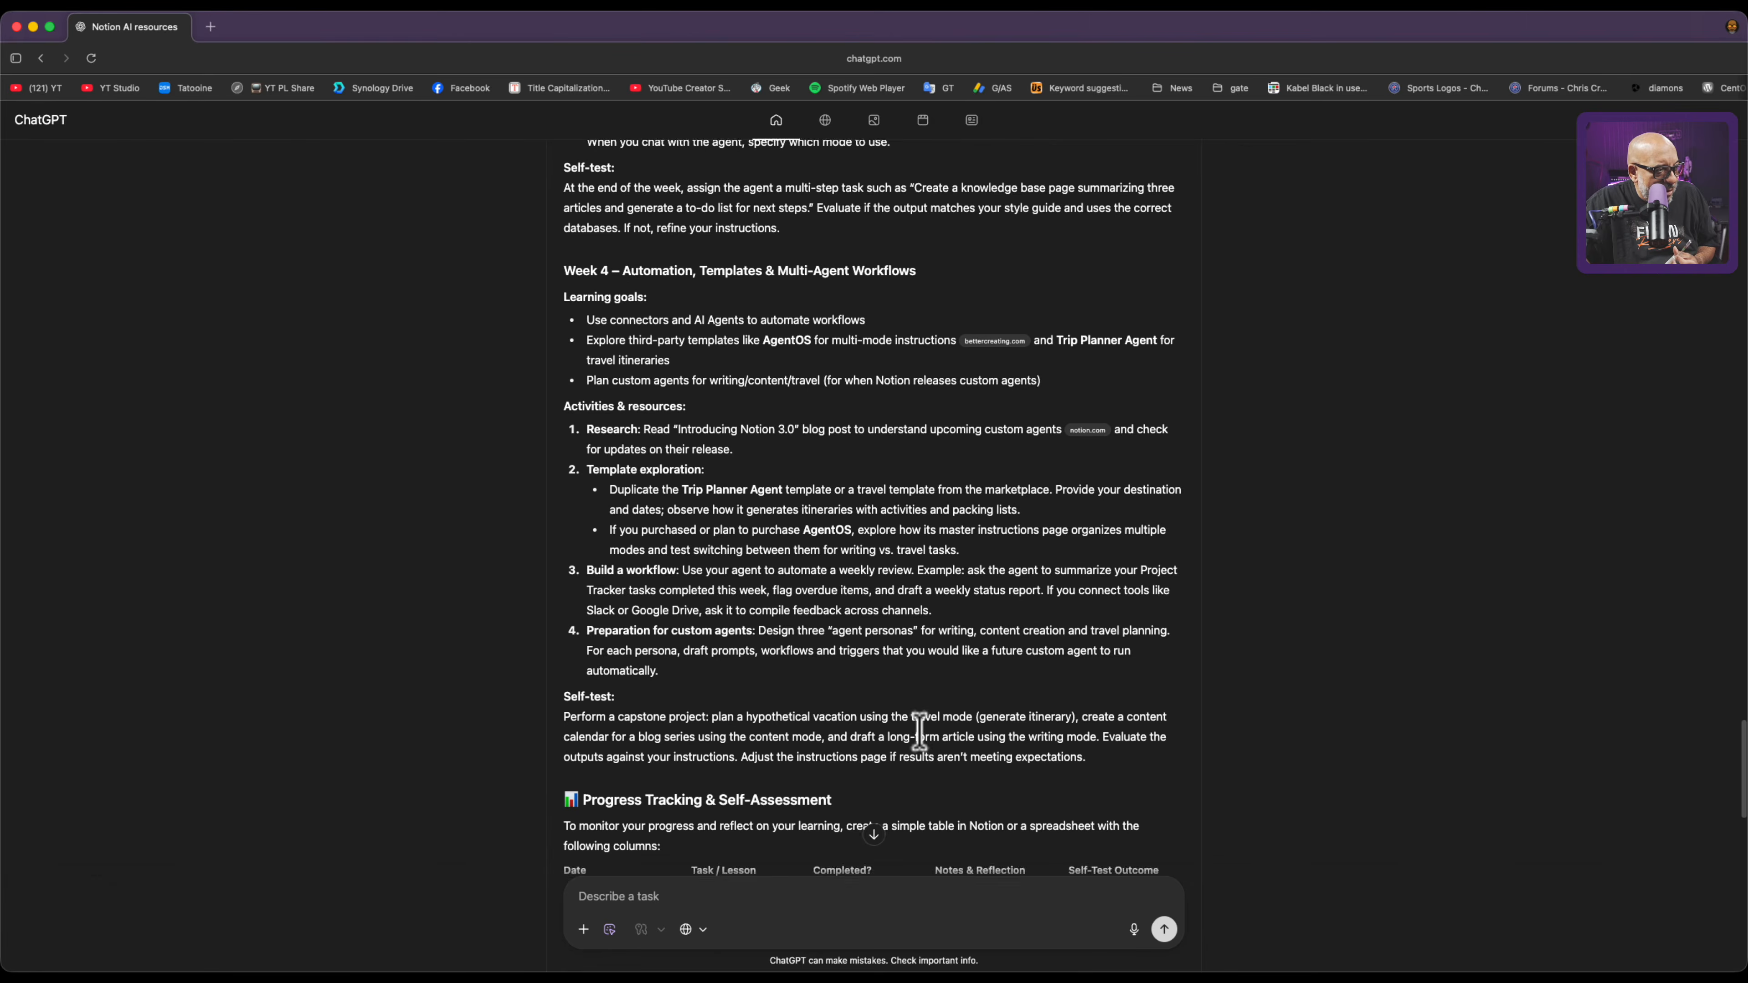
scroll(751, 578, "down", 4)
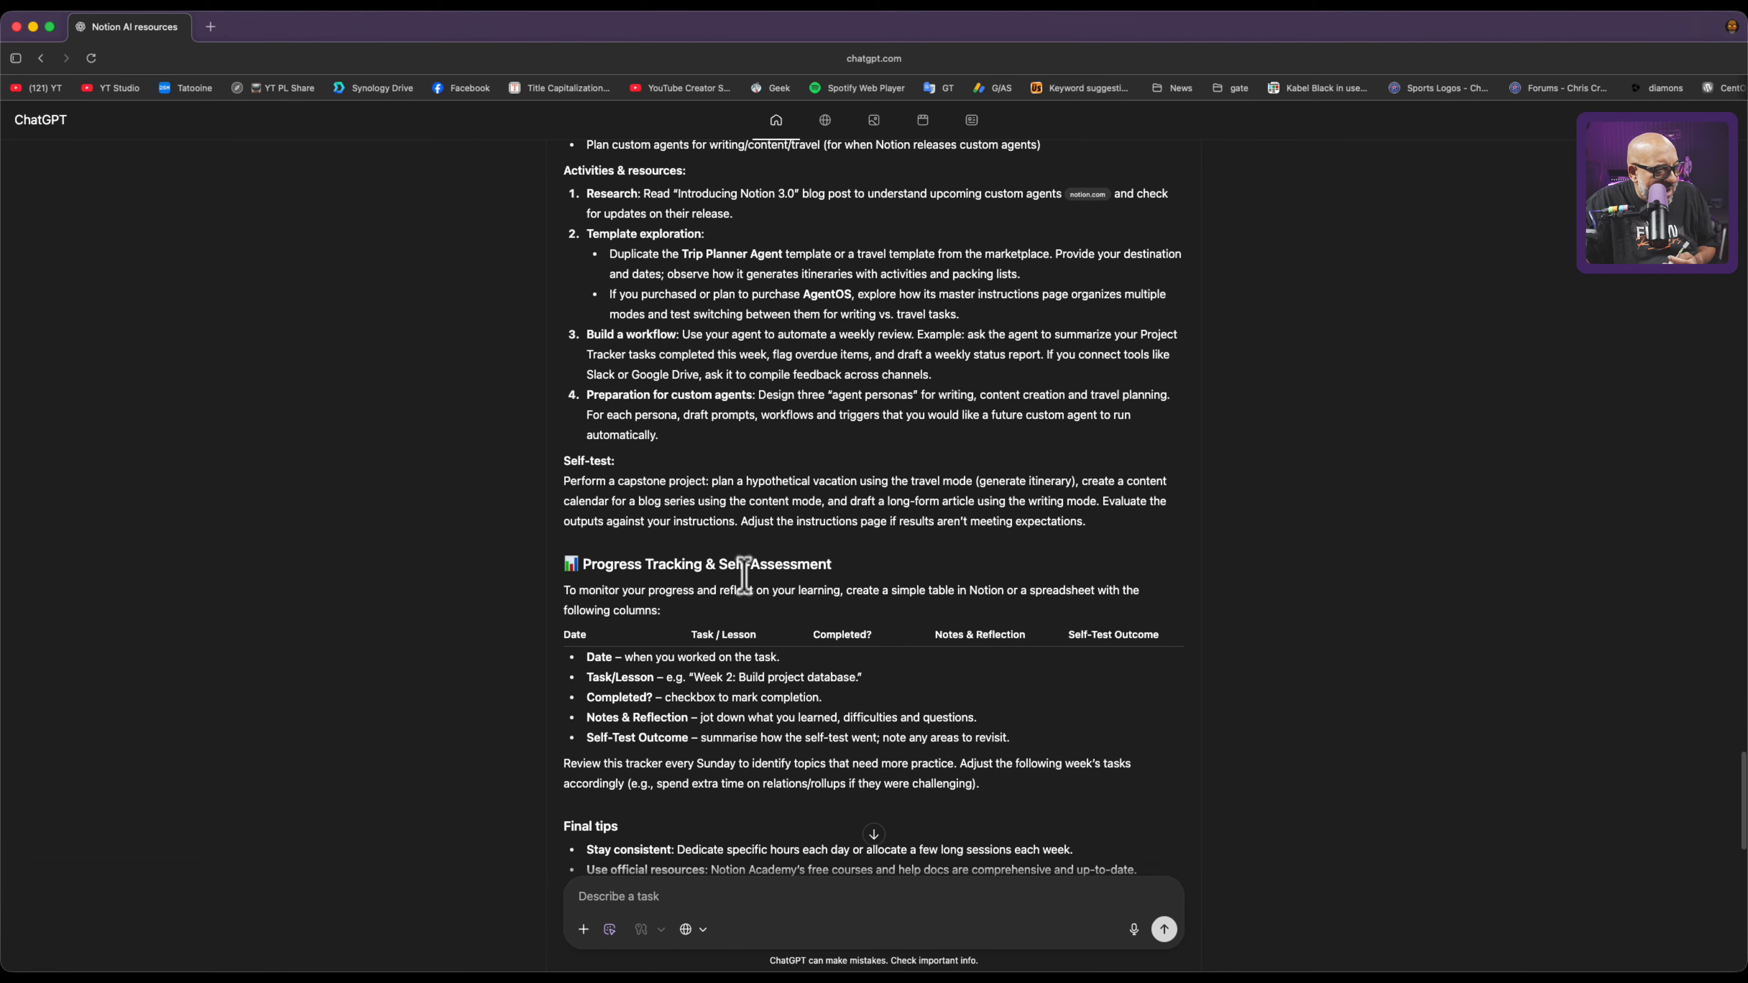
scroll(752, 588, "down", 4)
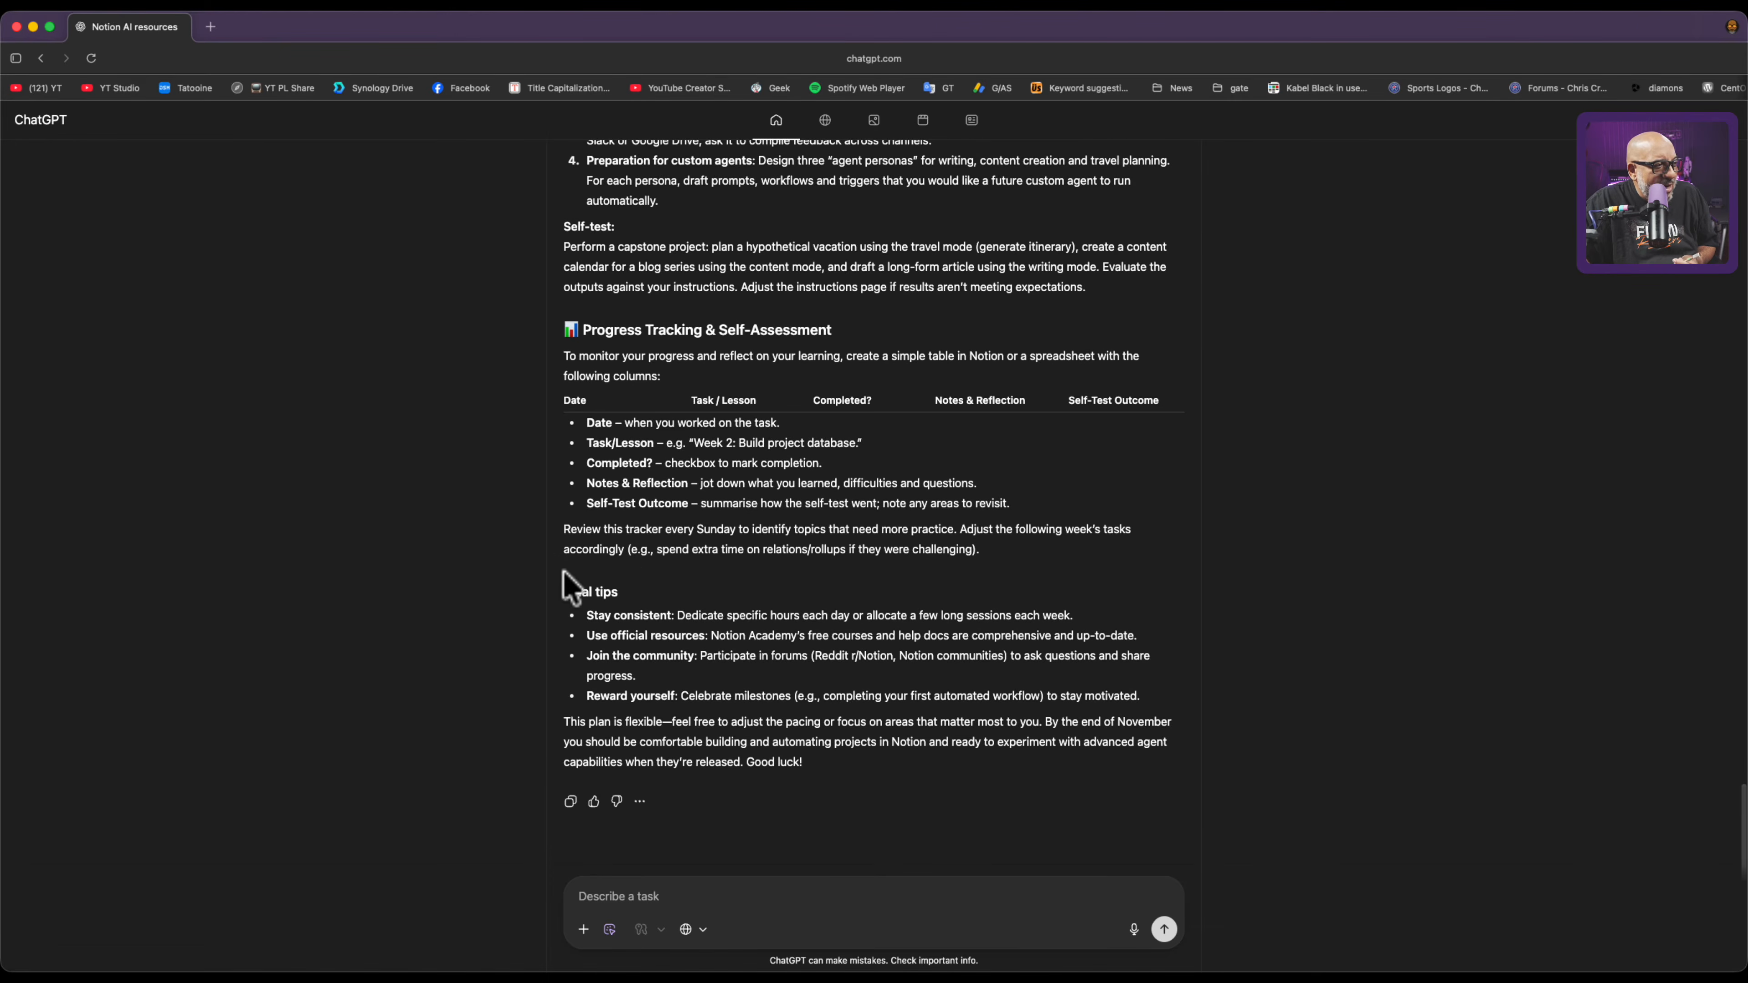
Ask the agent to go into the Notion account and put the lesson plan on a brand new page.
left_click(703, 898)
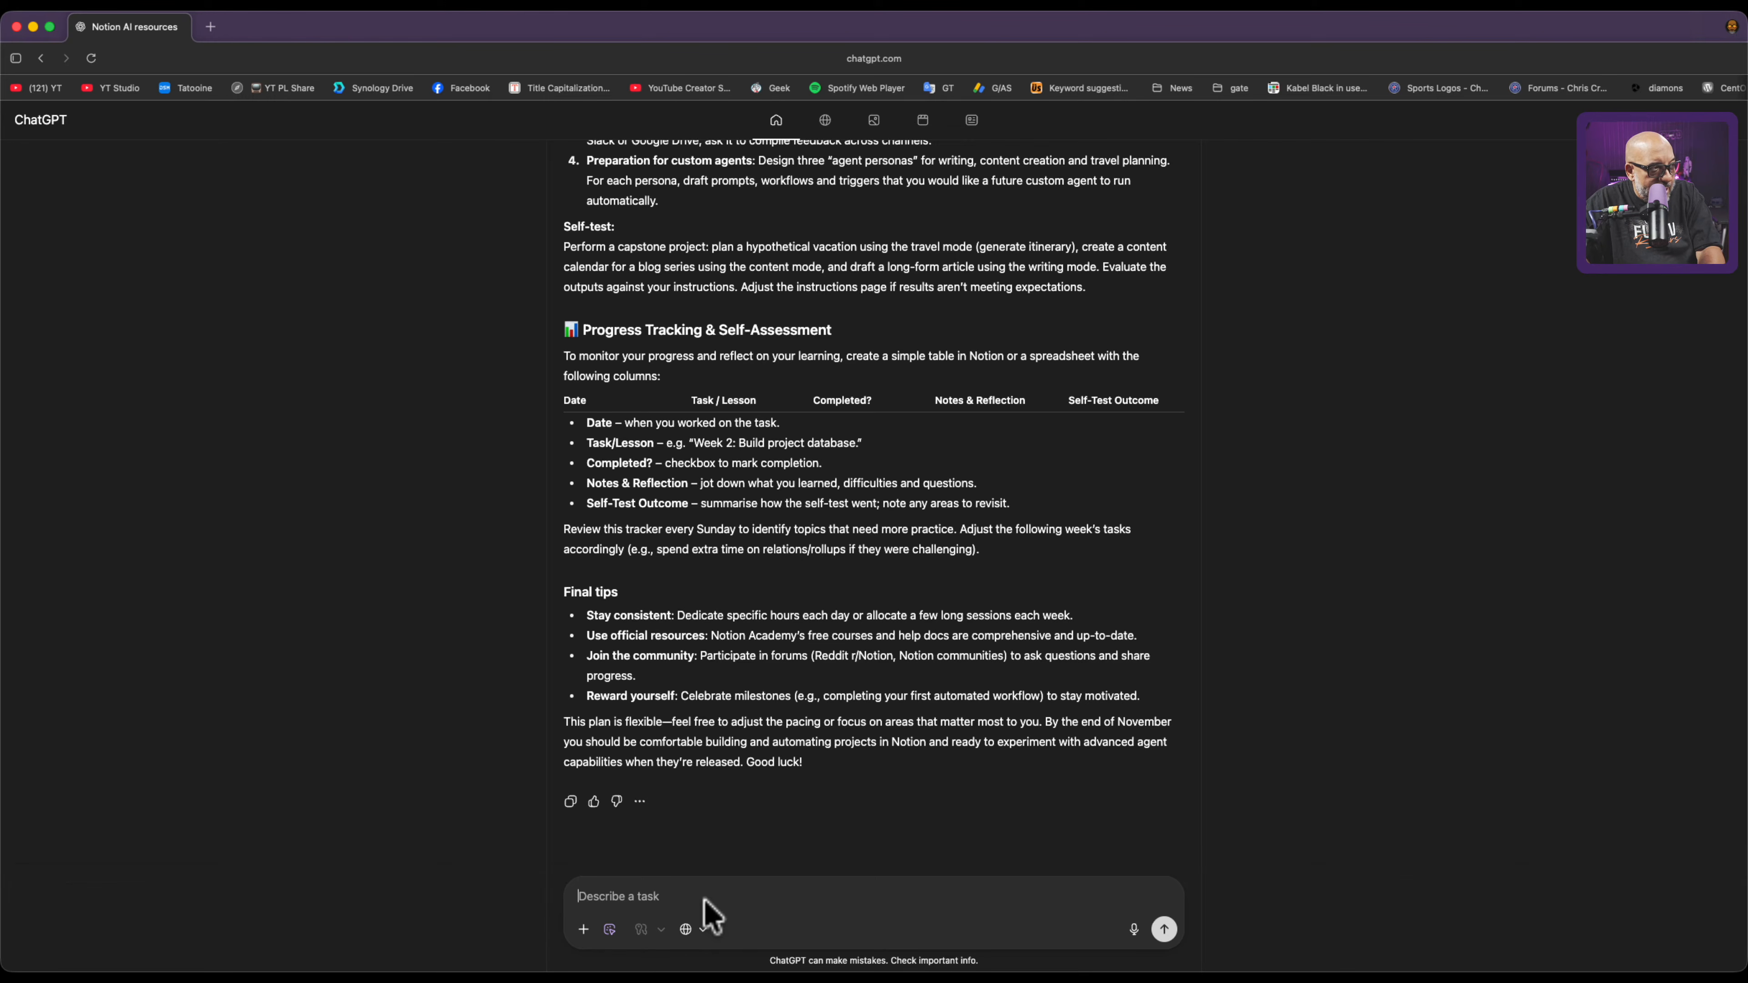
type("Go into my Notion account and put this on a brand new page.")
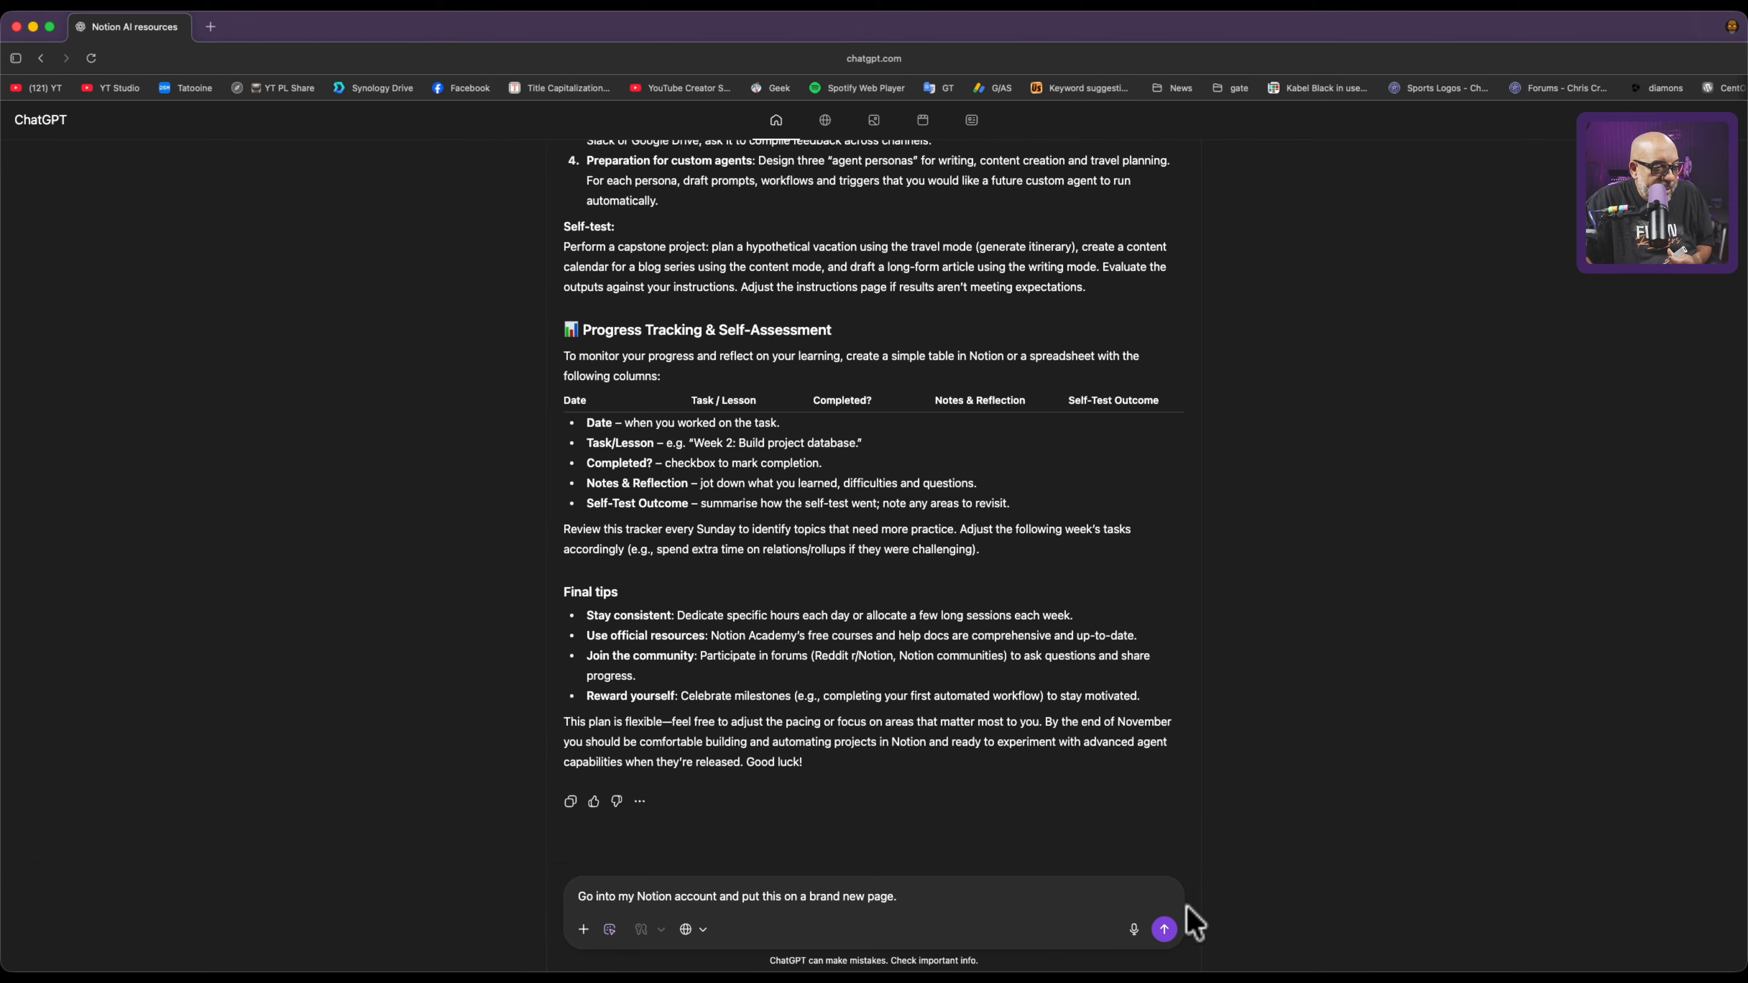
left_click(1166, 930)
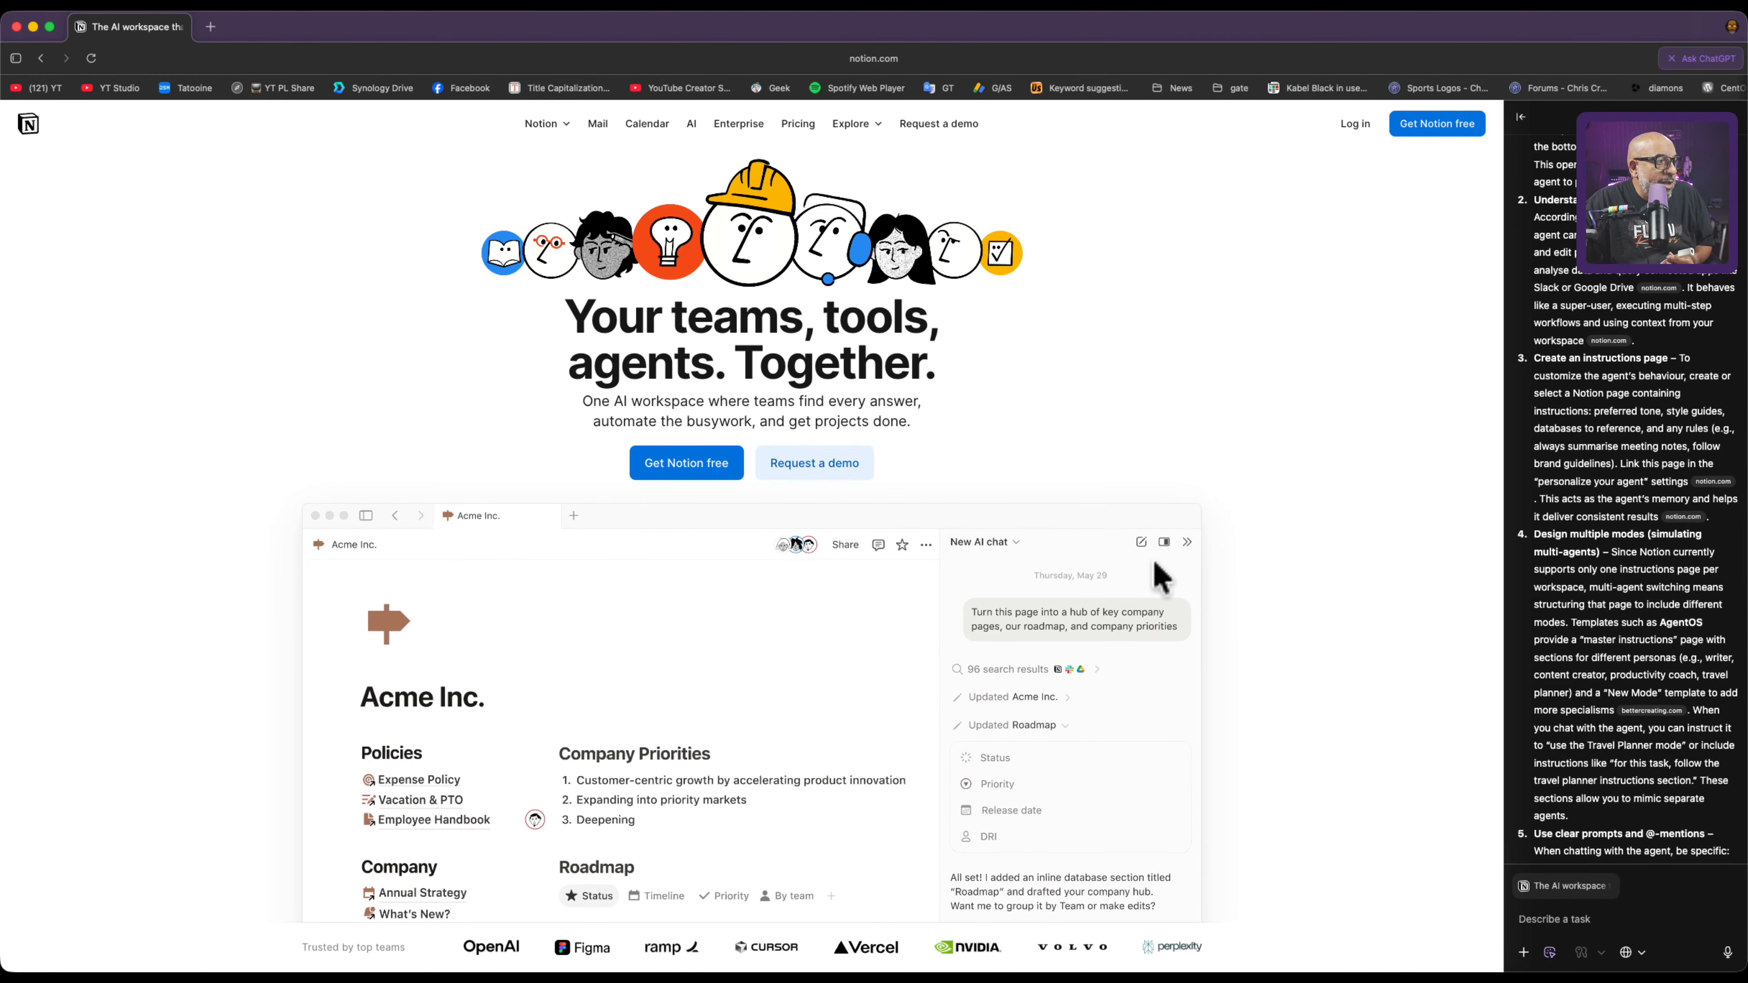
Check the agent's reply in the conversation and tell it that Notion is logged in, so it can go ahead and finish the task.
scroll(1609, 695, "down", 10)
scroll(1609, 695, "down", 15)
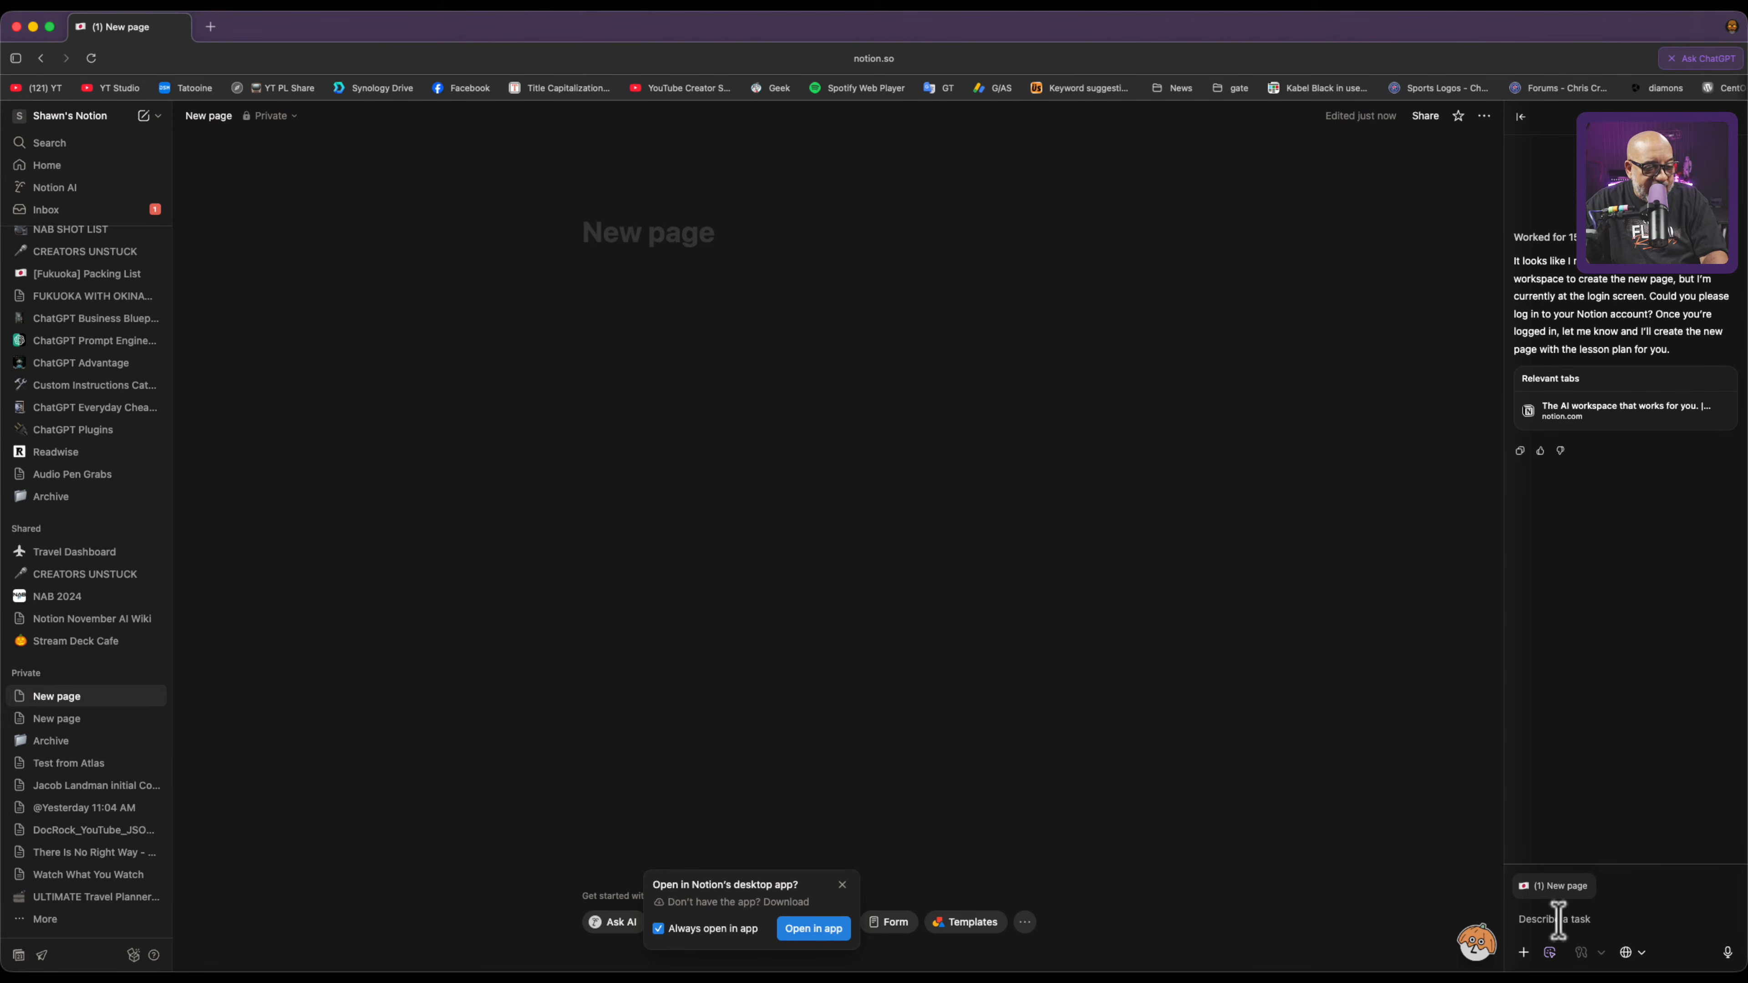
type("I logged in to Notion for you, so you can go ahead and finish the task.")
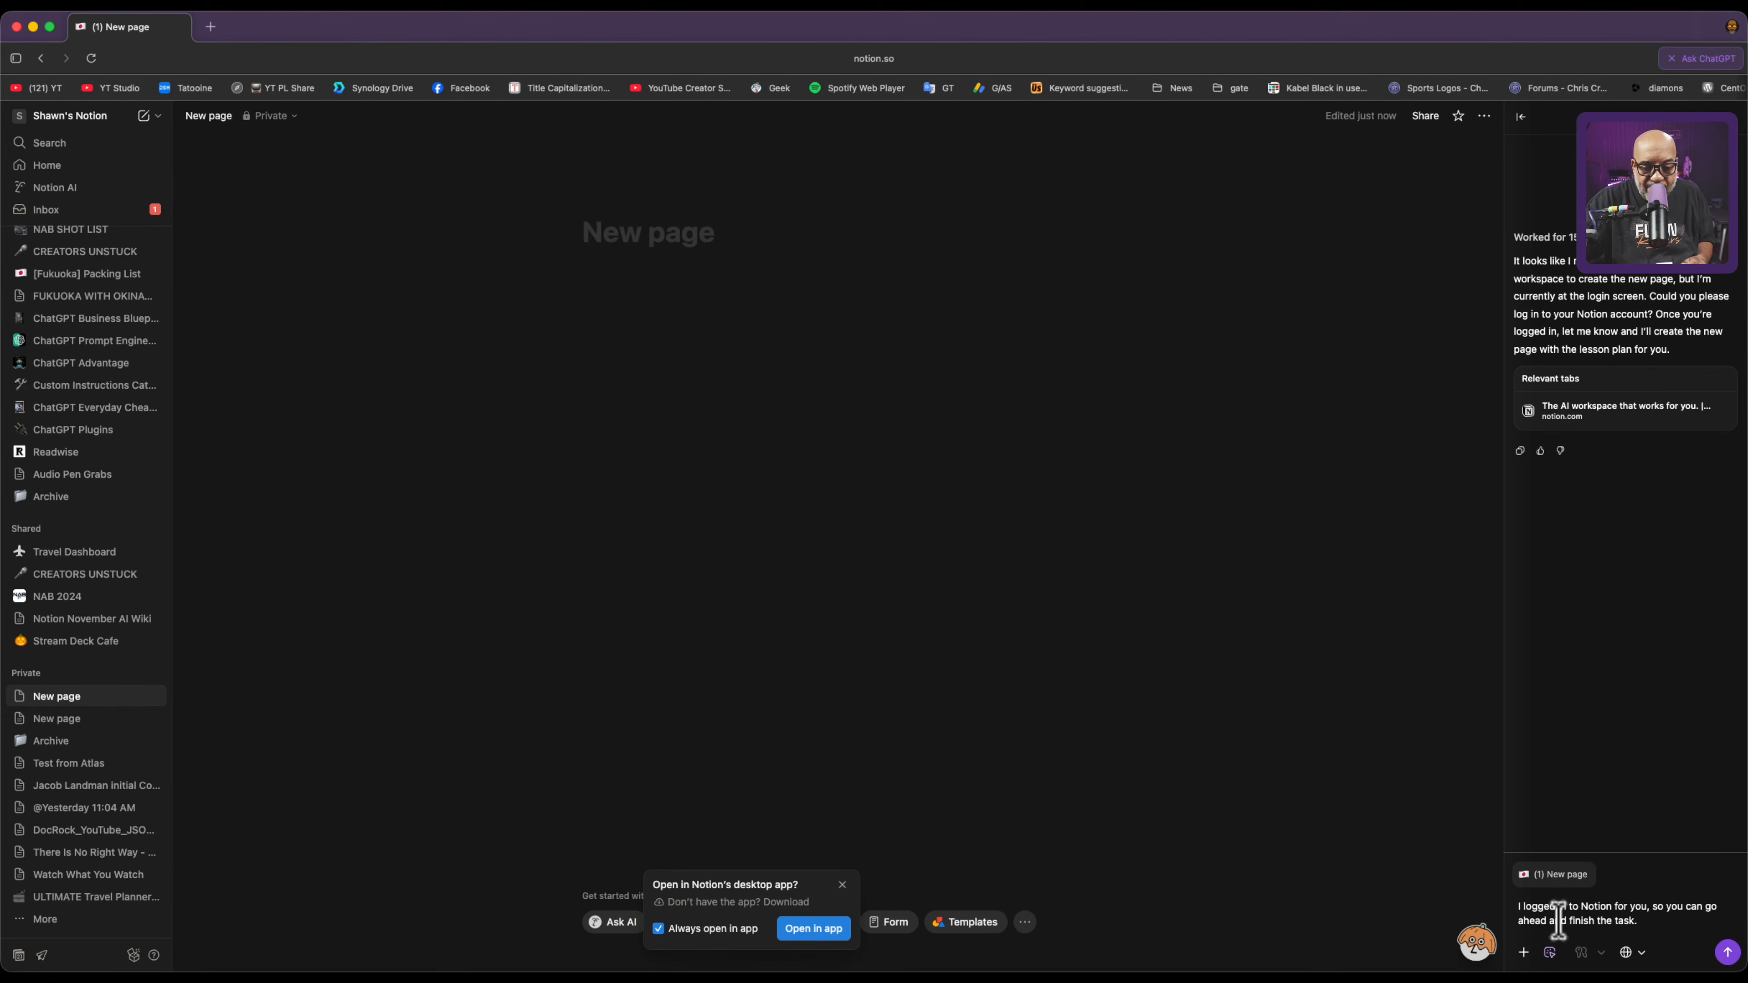
key("Return")
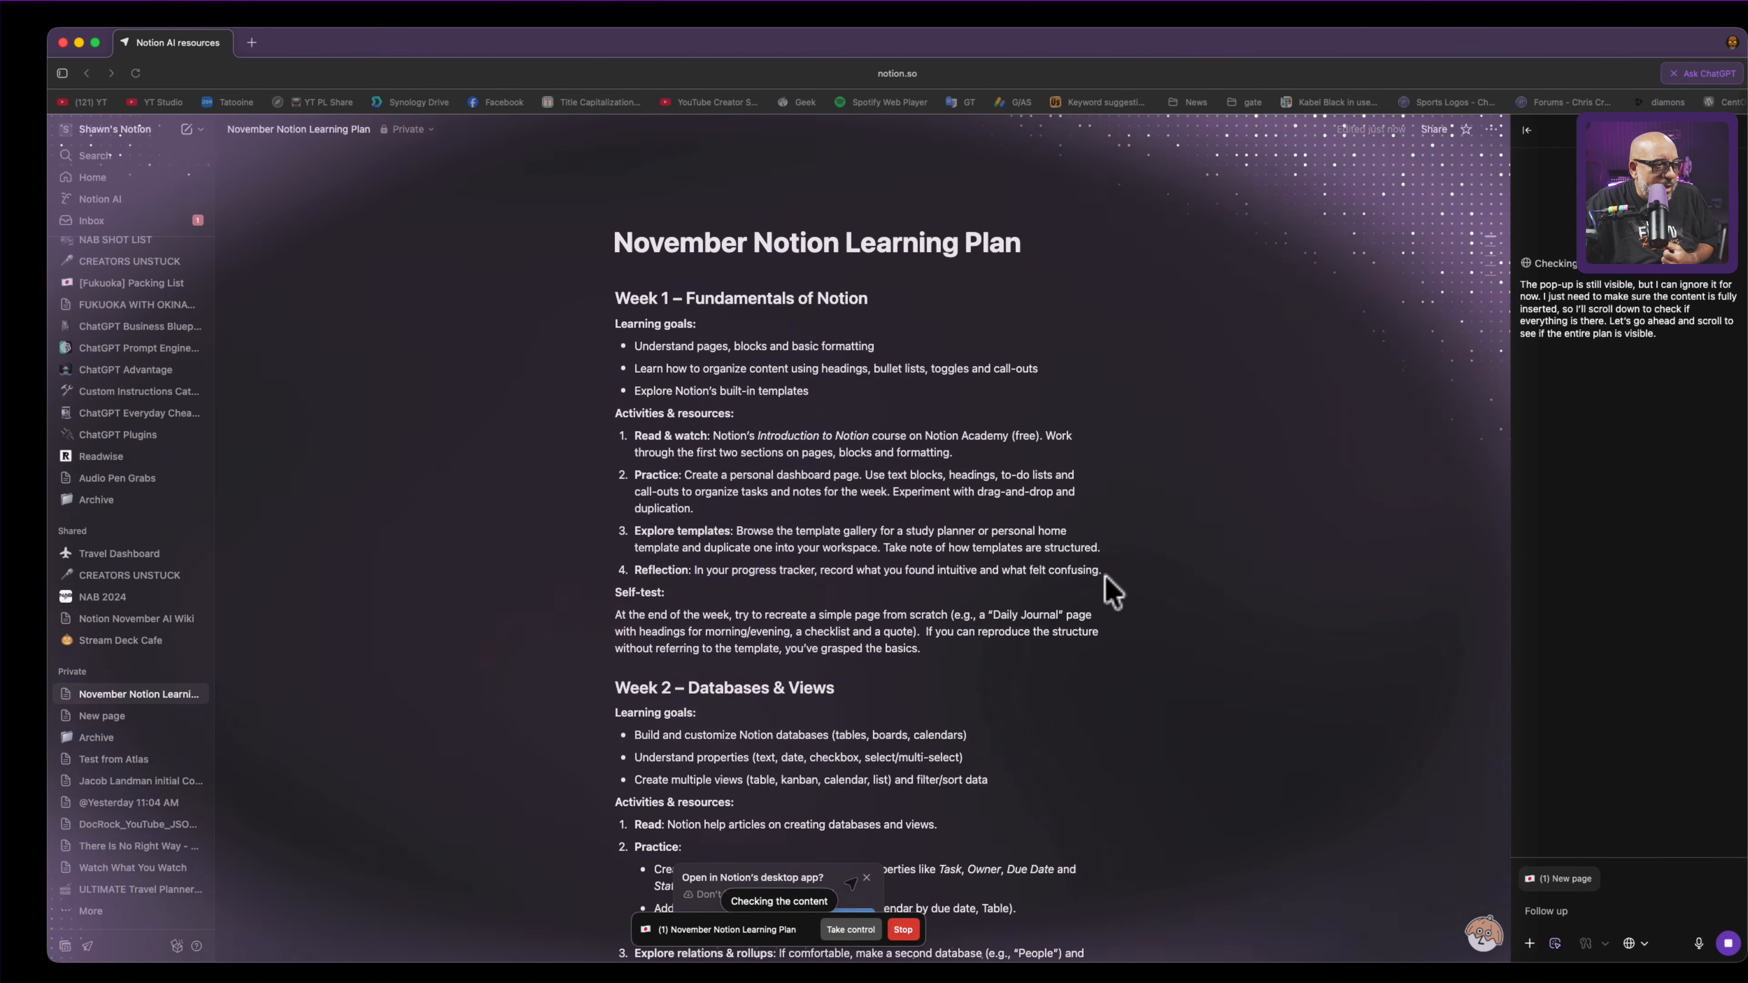
Take control of the Notion page from the agent to clear the desktop-app prompt, and let the agent resume.
left_click(853, 927)
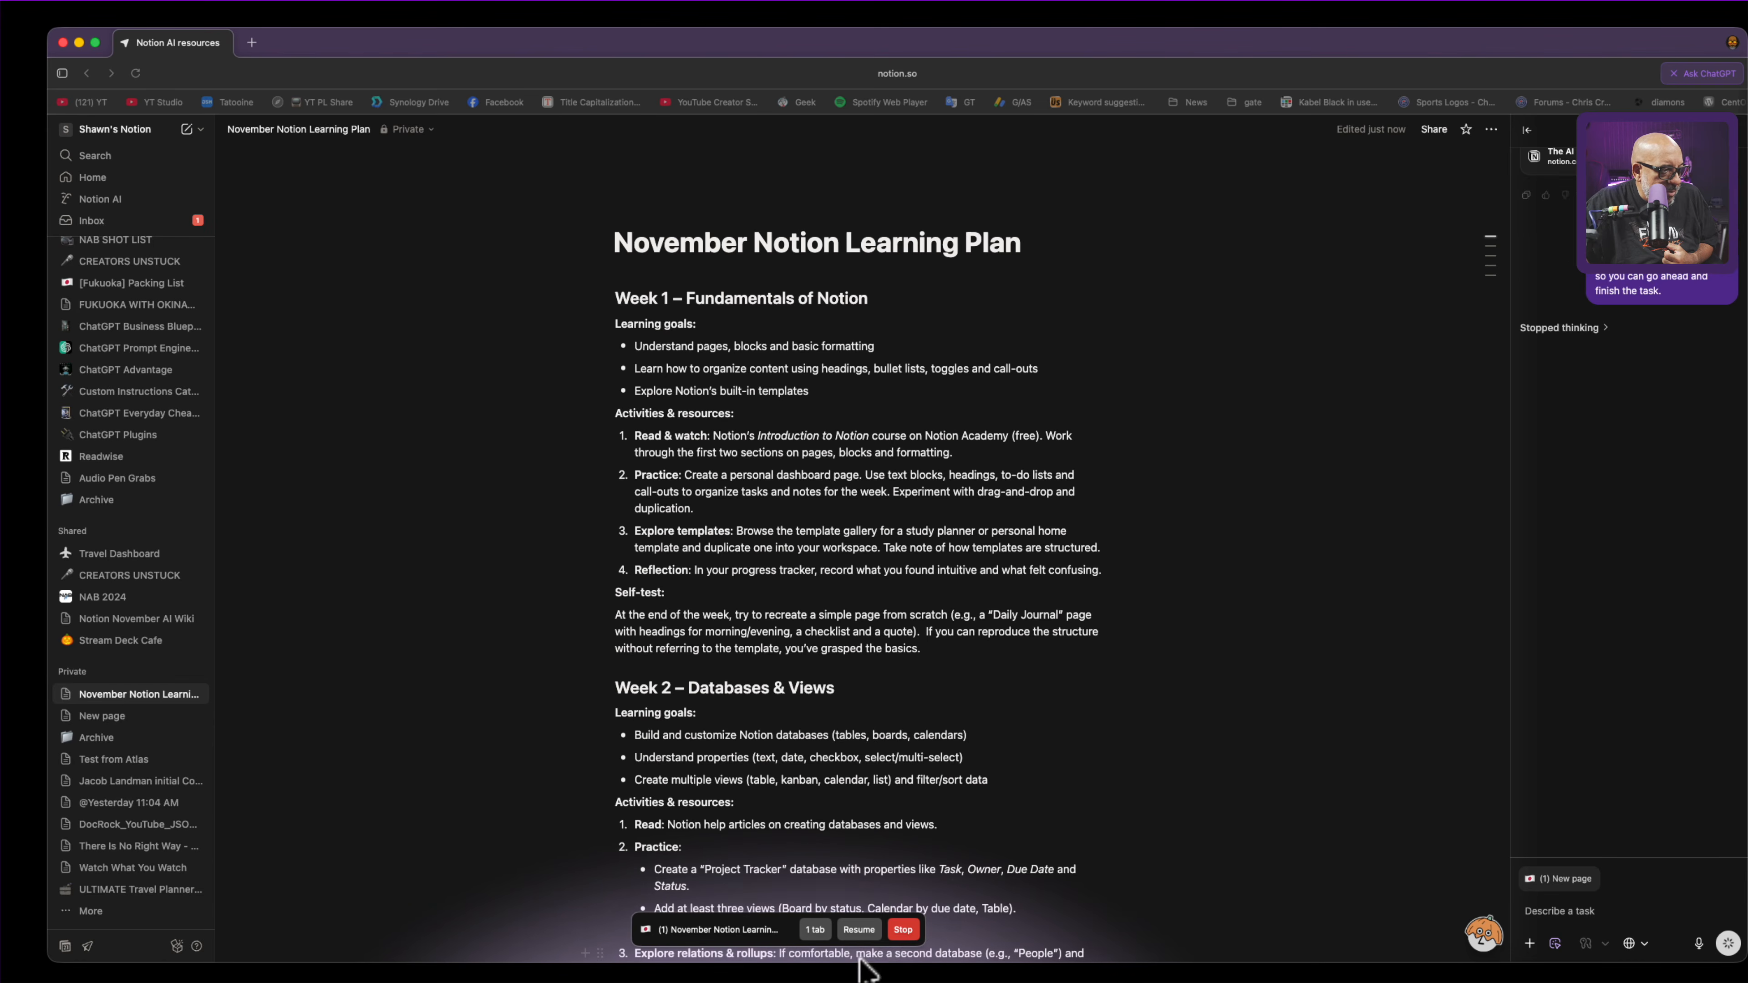
left_click(860, 929)
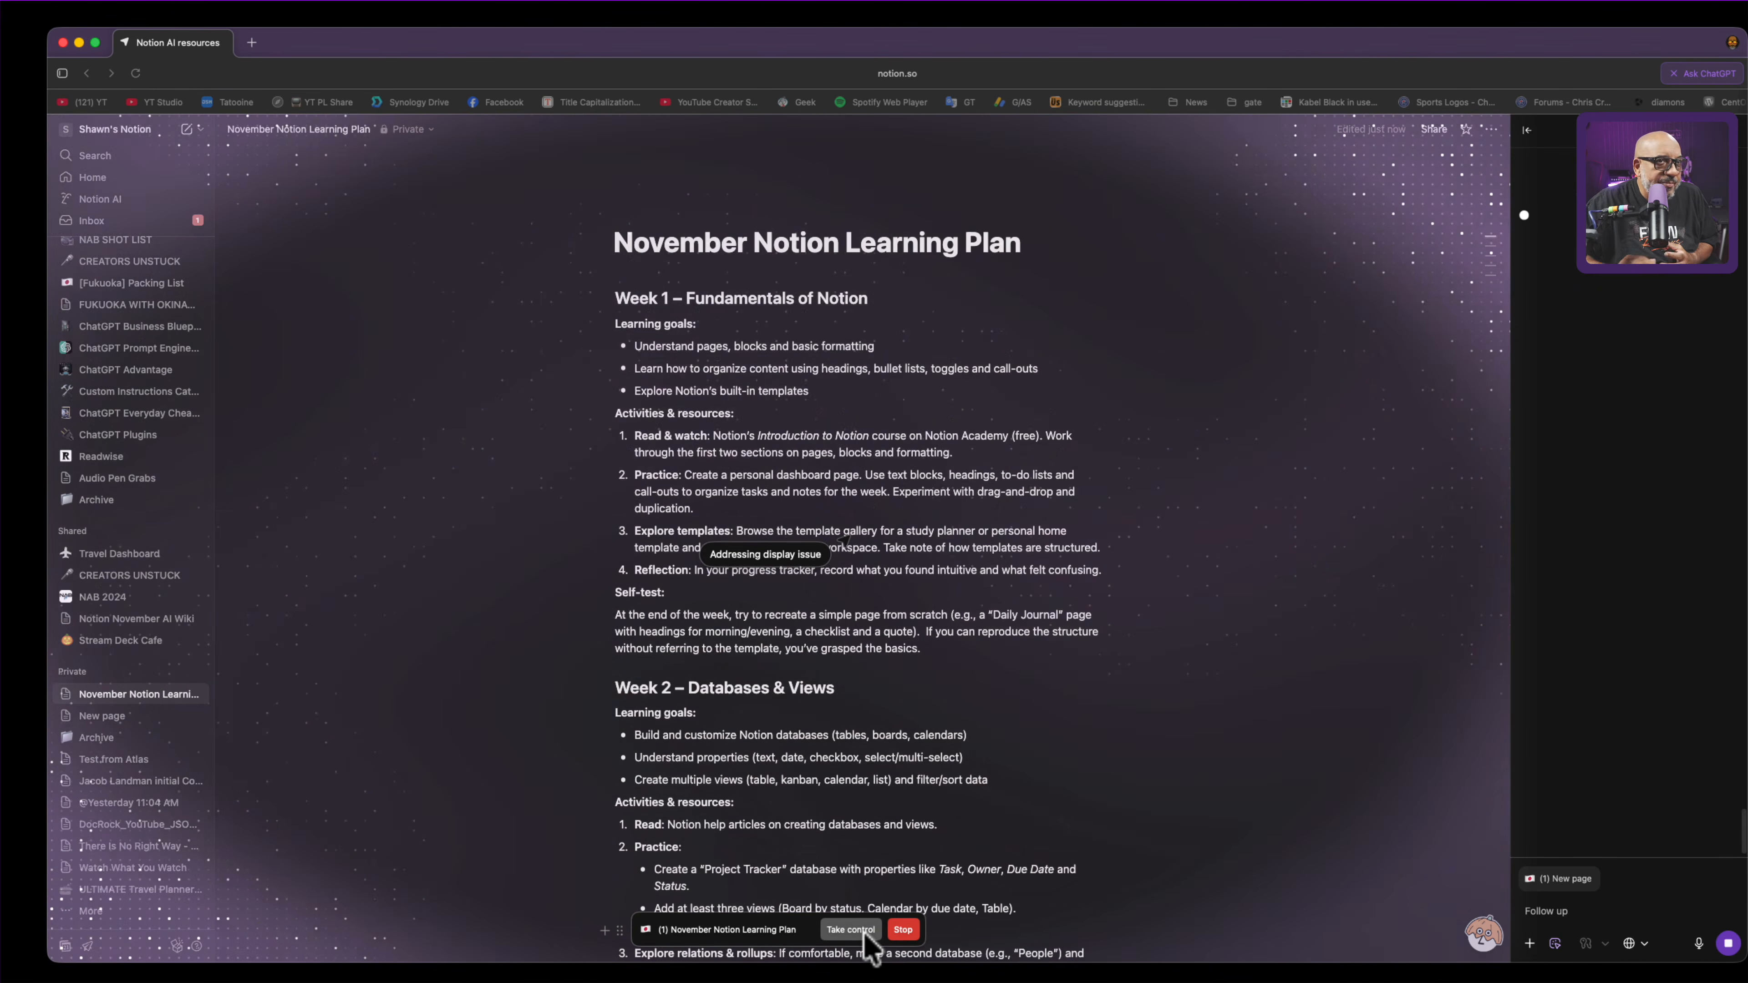